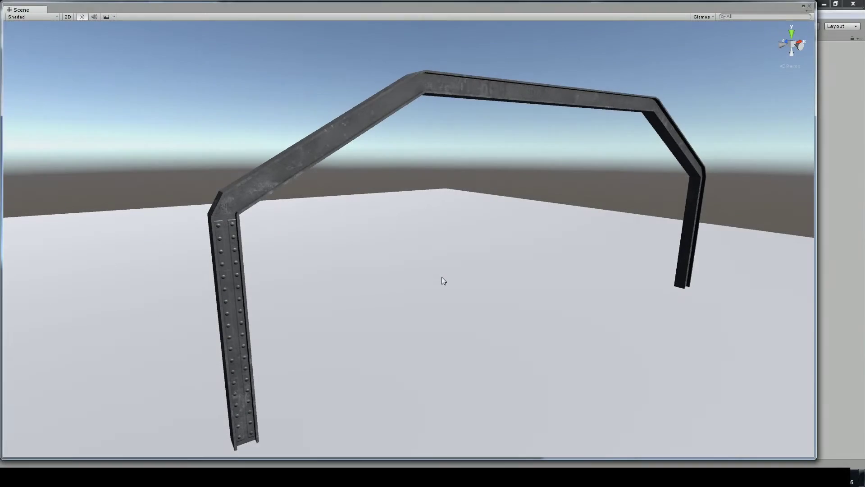
# Step: Examine the finished riveted steel beam arch in the scene from several angles
pyautogui.moveTo(442, 278)
pyautogui.keyDown('alt'); pyautogui.mouseDown()
pyautogui.moveTo(470, 289)
pyautogui.moveTo(451, 276)
pyautogui.moveTo(425, 276)
pyautogui.moveTo(447, 282)
pyautogui.mouseUp(); pyautogui.keyUp('alt')
pyautogui.keyDown('alt'); pyautogui.moveTo(521, 160); pyautogui.dragTo(383, 155); pyautogui.keyUp('alt')
pyautogui.keyDown('alt'); pyautogui.moveTo(583, 226); pyautogui.dragTo(664, 215); pyautogui.keyUp('alt')
pyautogui.keyDown('alt'); pyautogui.moveTo(517, 176); pyautogui.dragTo(407, 182); pyautogui.keyUp('alt')
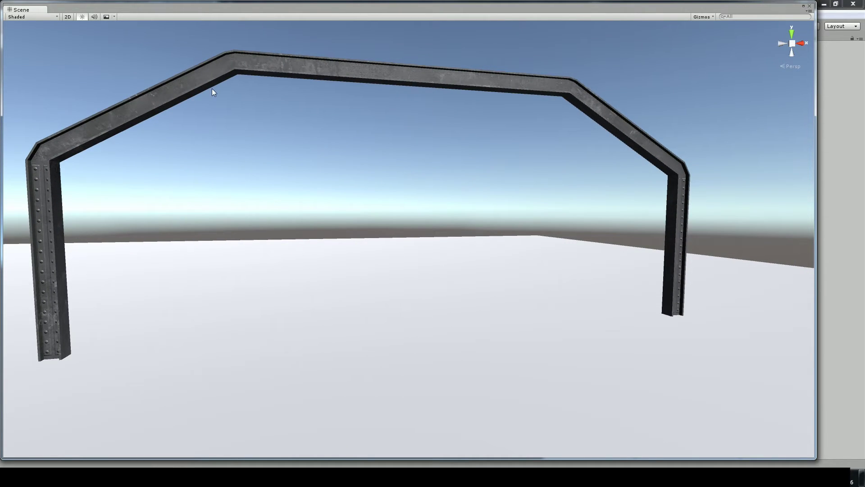
pyautogui.click(586, 92)
pyautogui.keyDown('alt'); pyautogui.moveTo(301, 69); pyautogui.dragTo(388, 59); pyautogui.keyUp('alt')
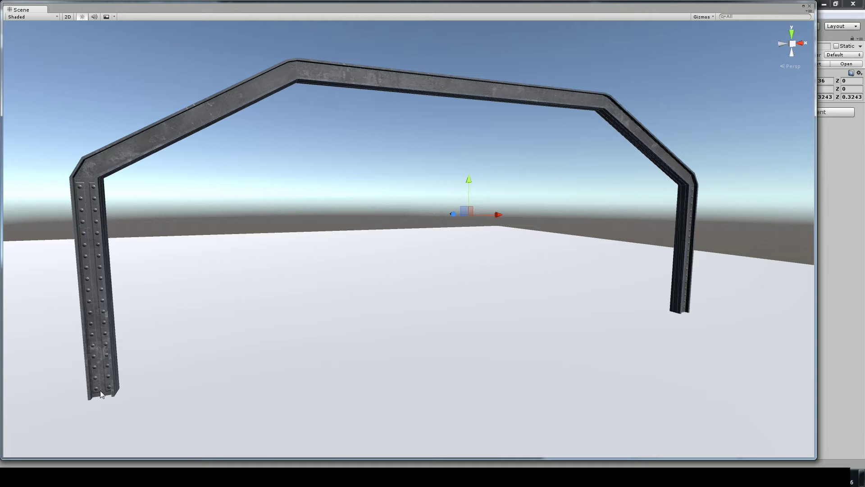
pyautogui.keyDown('alt'); pyautogui.moveTo(432, 141); pyautogui.dragTo(456, 136); pyautogui.keyUp('alt')
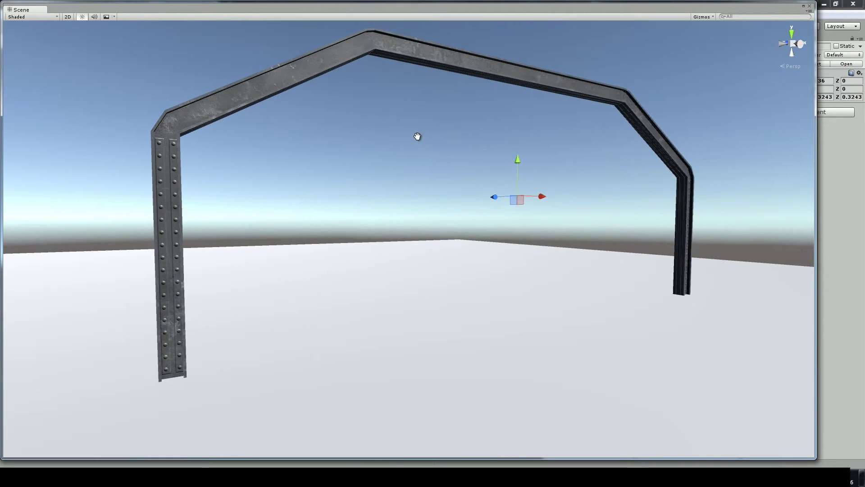
pyautogui.moveTo(417, 137); pyautogui.dragTo(423, 143, button='middle')
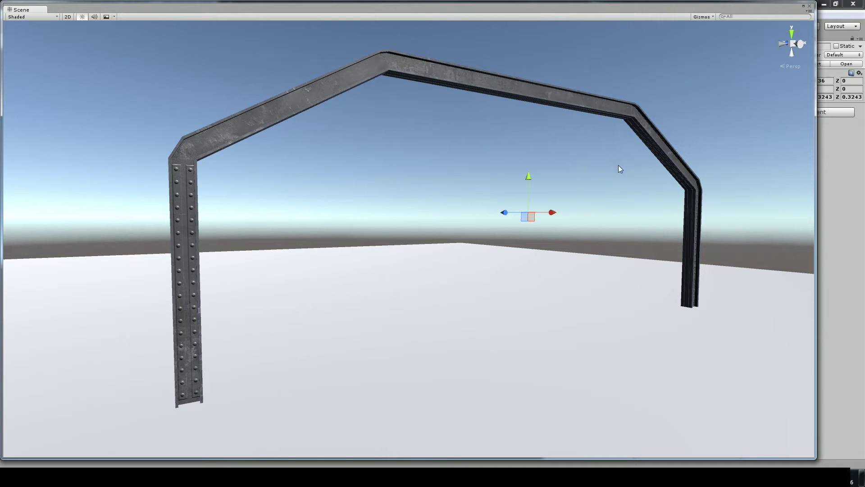
pyautogui.moveTo(630, 160)
pyautogui.keyDown('alt'); pyautogui.mouseDown()
pyautogui.moveTo(581, 161)
pyautogui.moveTo(597, 157)
pyautogui.moveTo(627, 173)
pyautogui.mouseUp(); pyautogui.keyUp('alt')
pyautogui.keyDown('alt'); pyautogui.moveTo(452, 166); pyautogui.dragTo(550, 149); pyautogui.keyUp('alt')
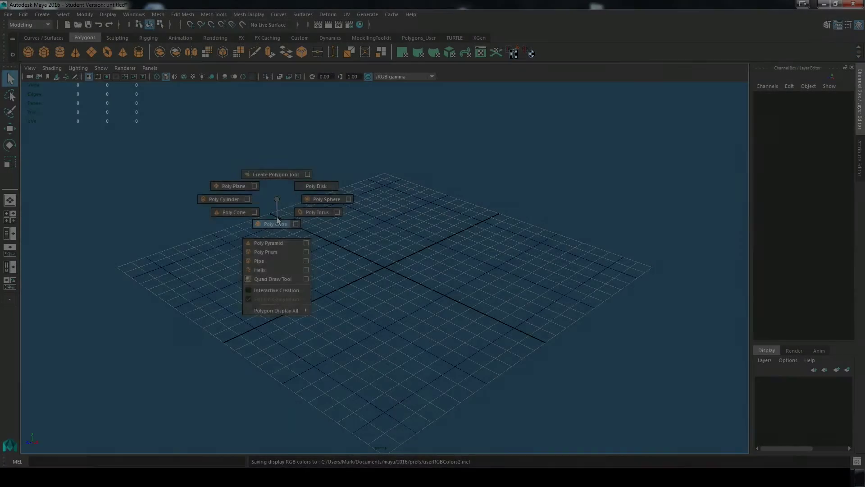
# Step: Switch to Maya, create a polygon cube and stretch it along X to a scale of about 9.64
pyautogui.scroll(3, 445, 302)
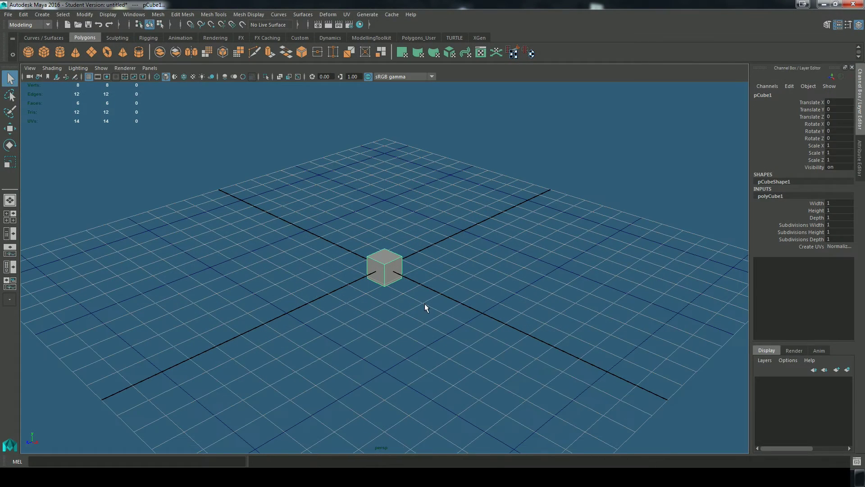
pyautogui.press('w')
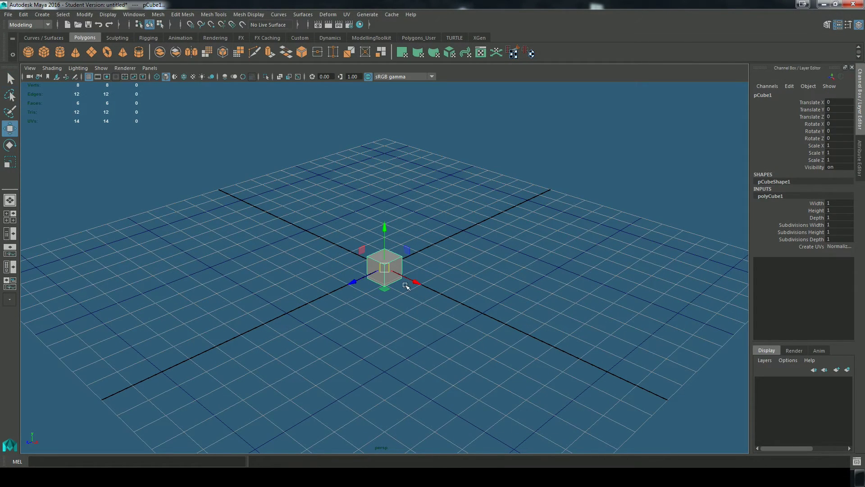
pyautogui.press('e')
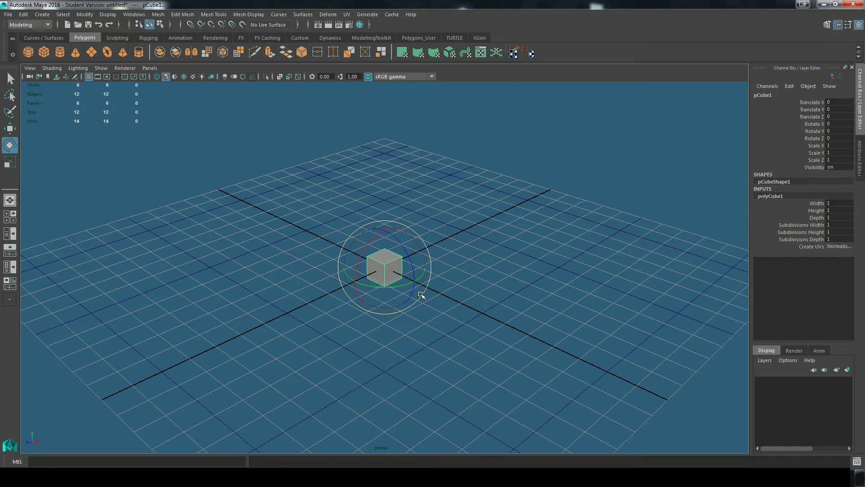
pyautogui.press('r')
pyautogui.moveTo(414, 281); pyautogui.dragTo(495, 319)
# Step: In the front view, raise the stretched cube to about 1.54 units in Y
pyautogui.press('space')
pyautogui.moveTo(469, 250); pyautogui.dragTo(499, 277)
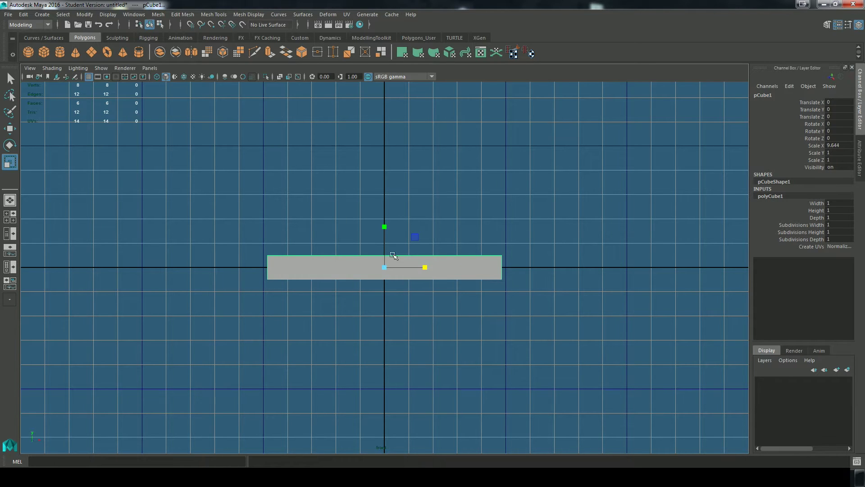
pyautogui.press('w')
pyautogui.moveTo(386, 224); pyautogui.dragTo(403, 188)
# Step: Snap the bar's bottom vertices to the ground line and its top vertices to the grid line one unit above
pyautogui.moveTo(438, 227); pyautogui.dragTo(263, 245, button='right')
pyautogui.moveTo(542, 243); pyautogui.dragTo(216, 266)
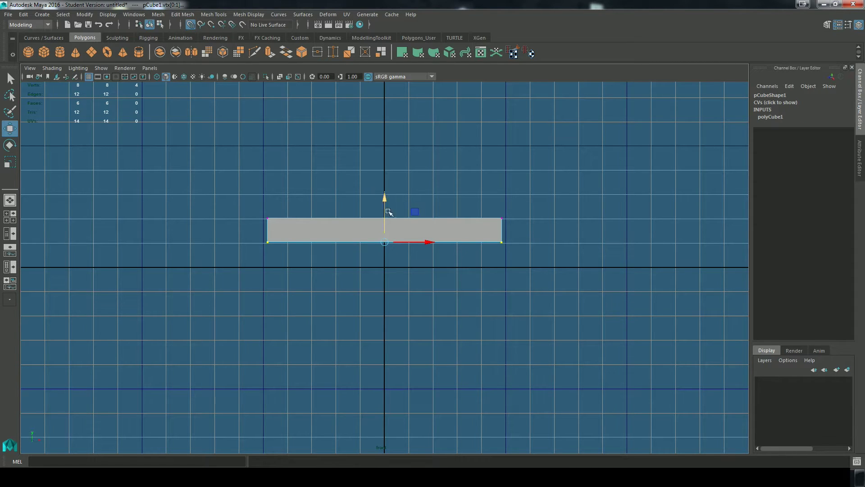
pyautogui.moveTo(389, 196); pyautogui.dragTo(389, 221)
pyautogui.moveTo(212, 197); pyautogui.dragTo(519, 249)
pyautogui.moveTo(383, 171); pyautogui.dragTo(242, 265)
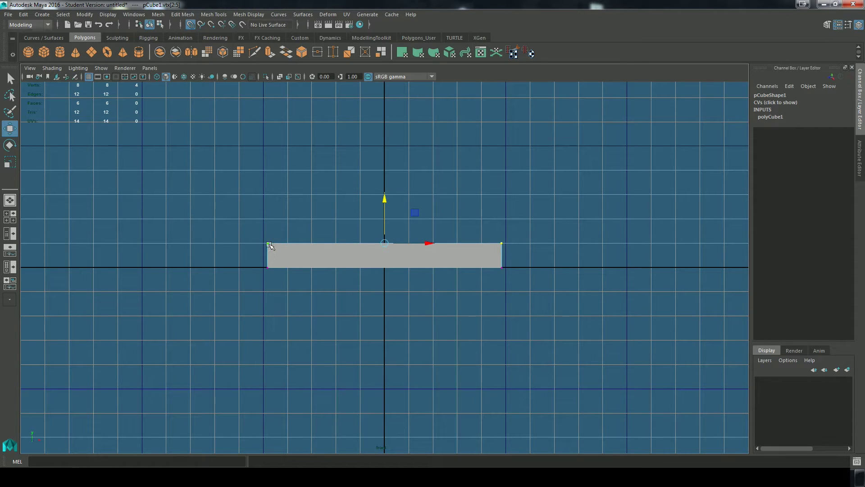
# Step: Snap the vertices at both ends of the bar to the major grid lines five units either side of the origin
pyautogui.moveTo(243, 229); pyautogui.dragTo(305, 295)
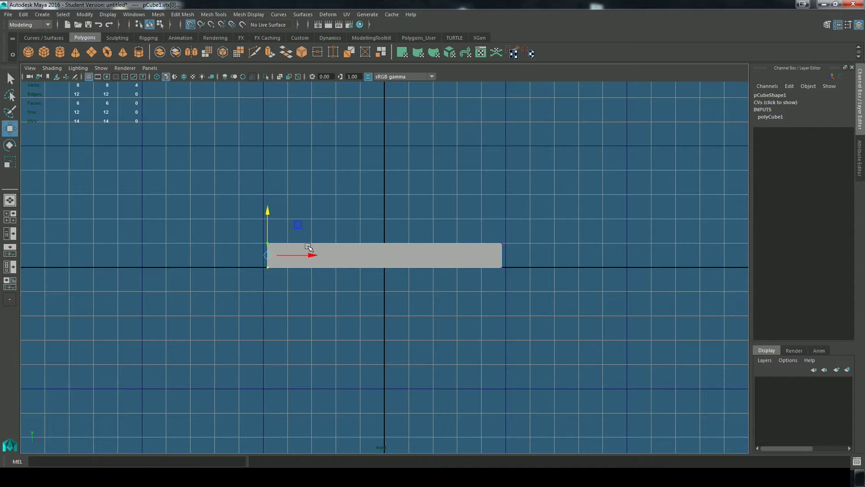
pyautogui.moveTo(309, 256)
pyautogui.mouseDown()
pyautogui.moveTo(380, 254)
pyautogui.moveTo(305, 256)
pyautogui.mouseUp()
pyautogui.moveTo(473, 226); pyautogui.dragTo(546, 290)
pyautogui.moveTo(545, 256)
pyautogui.mouseDown()
pyautogui.moveTo(570, 255)
pyautogui.moveTo(549, 256)
pyautogui.mouseUp()
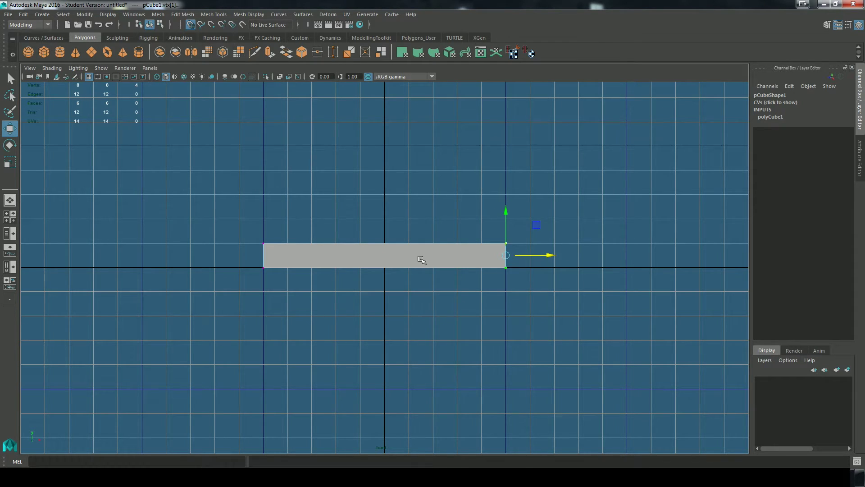
# Step: Return to object selection in the perspective view and scale the bar down along Z into a narrow beam
pyautogui.rightClick(421, 227)
pyautogui.moveTo(462, 220); pyautogui.dragTo(467, 219, button='right')
pyautogui.click(468, 218)
pyautogui.press('space')
pyautogui.moveTo(490, 293); pyautogui.dragTo(492, 271)
pyautogui.keyDown('alt'); pyautogui.moveTo(453, 324); pyautogui.dragTo(437, 323); pyautogui.keyUp('alt')
pyautogui.scroll(3, 438, 323)
pyautogui.press('e')
pyautogui.click(425, 291)
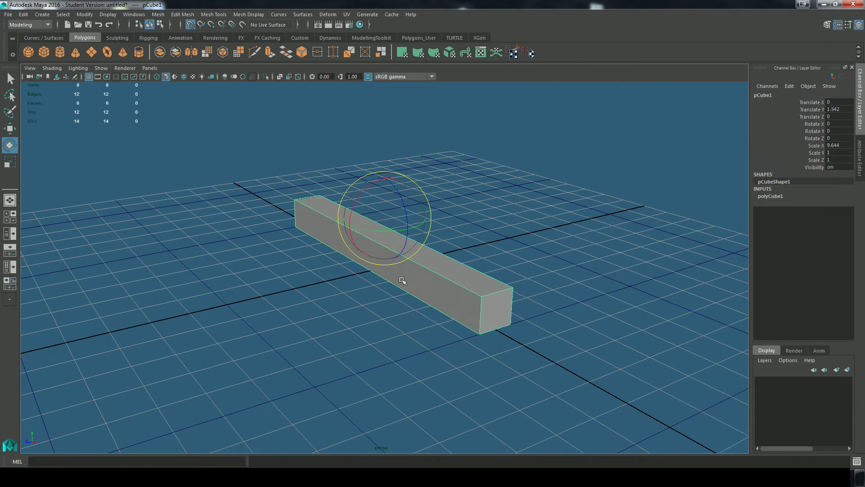
pyautogui.press('r')
pyautogui.moveTo(350, 225); pyautogui.dragTo(369, 220)
pyautogui.scroll(2, 449, 293)
pyautogui.scroll(3, 410, 334)
pyautogui.press('w')
# Step: Open the Modeling Toolkit and activate the Multi-Cut tool on the beam
pyautogui.click(827, 25)
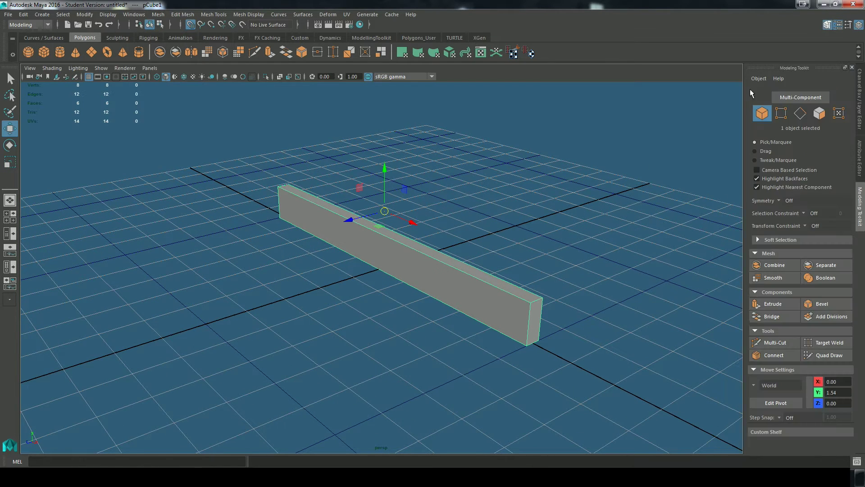
pyautogui.scroll(2, 604, 284)
pyautogui.scroll(-2, 570, 249)
pyautogui.keyDown('alt'); pyautogui.moveTo(606, 348); pyautogui.dragTo(554, 305, button='middle'); pyautogui.keyUp('alt')
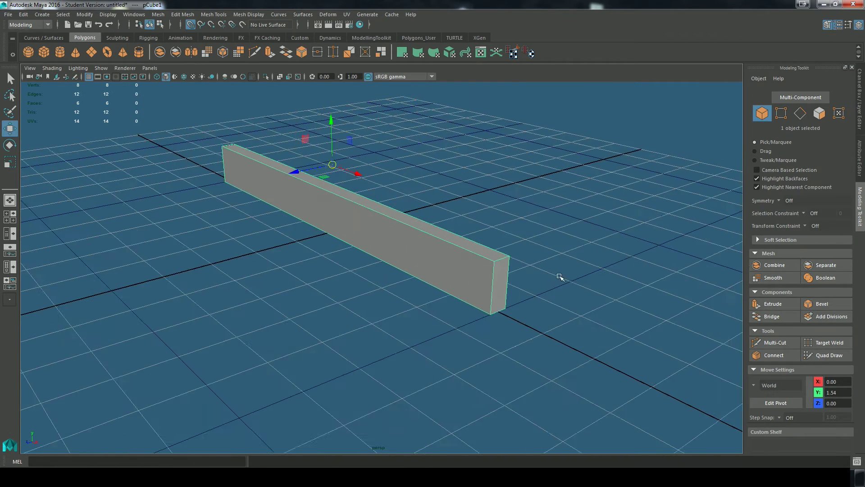
pyautogui.keyDown('alt'); pyautogui.moveTo(555, 305); pyautogui.dragTo(535, 288); pyautogui.keyUp('alt')
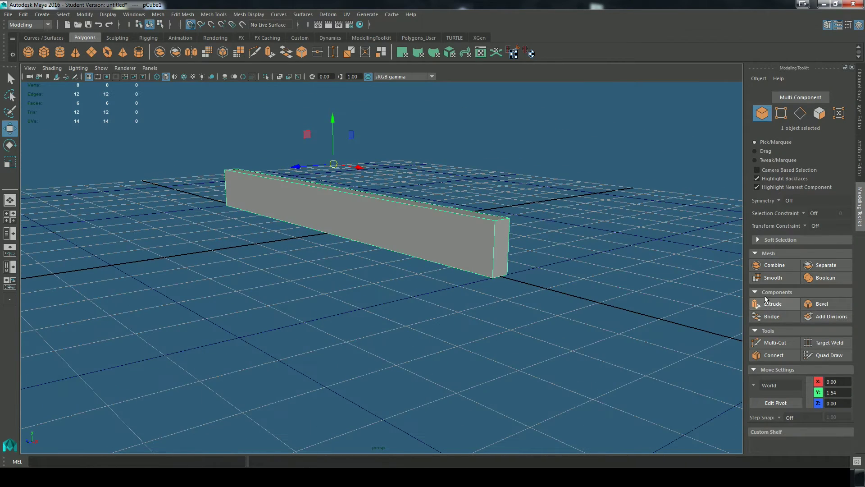
pyautogui.click(774, 342)
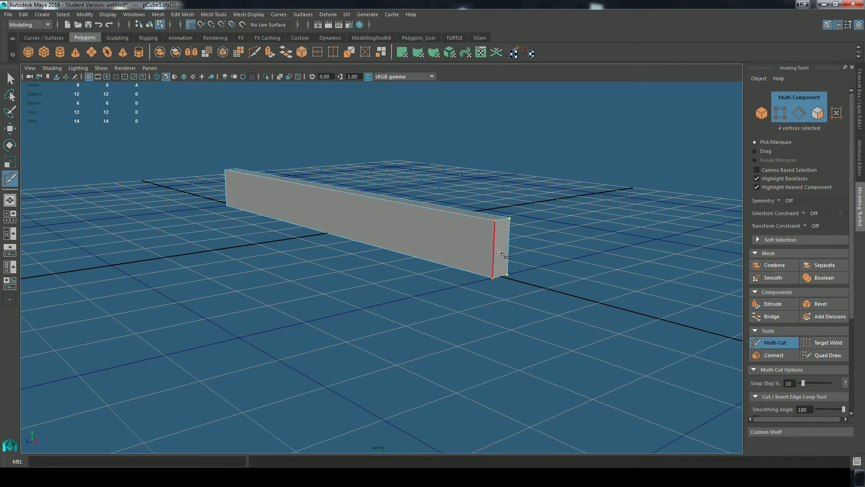
# Step: Try an edge loop just below the beam's top edge, and undo it
pyautogui.scroll(6, 541, 262)
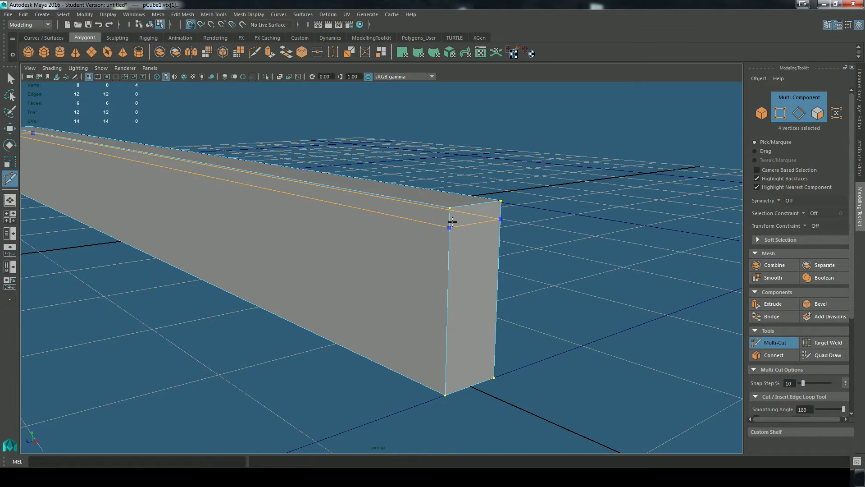
pyautogui.keyDown('ctrl'); pyautogui.click(449, 223); pyautogui.keyUp('ctrl')
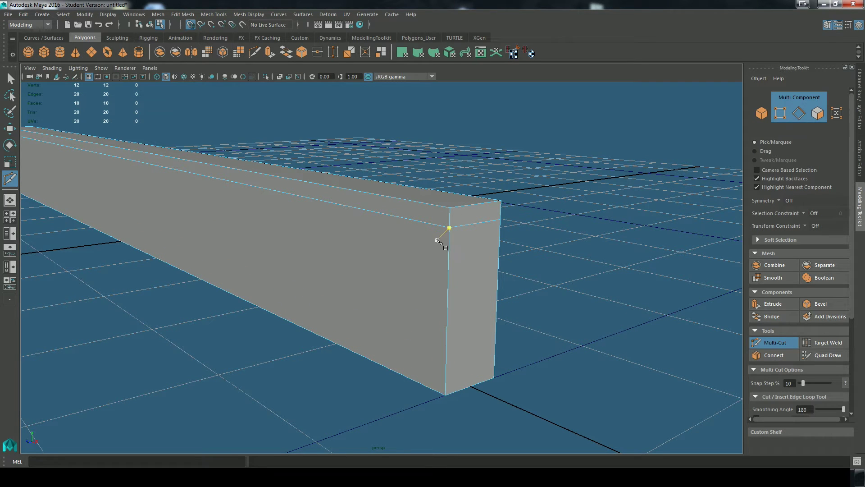
pyautogui.hotkey('ctrl', 'z')
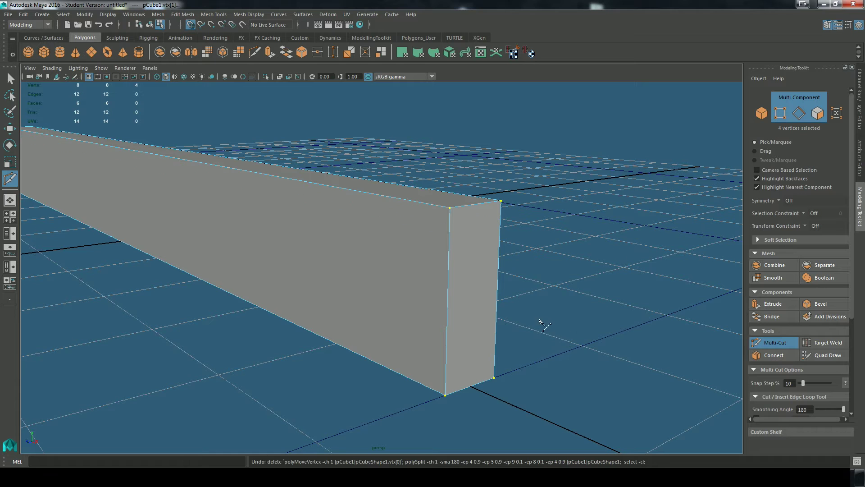
# Step: Insert an edge loop around the beam at mid-height with Multi-Cut
pyautogui.keyDown('alt'); pyautogui.moveTo(542, 321); pyautogui.dragTo(556, 321, button='middle'); pyautogui.keyUp('alt')
pyautogui.keyDown('alt'); pyautogui.moveTo(459, 287); pyautogui.dragTo(498, 248); pyautogui.keyUp('alt')
pyautogui.keyDown('ctrl'); pyautogui.click(456, 290); pyautogui.keyUp('ctrl')
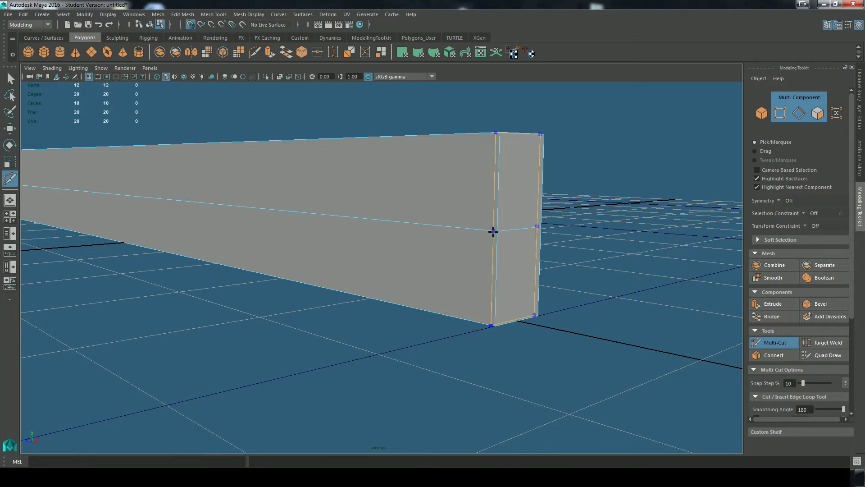
pyautogui.click(495, 324)
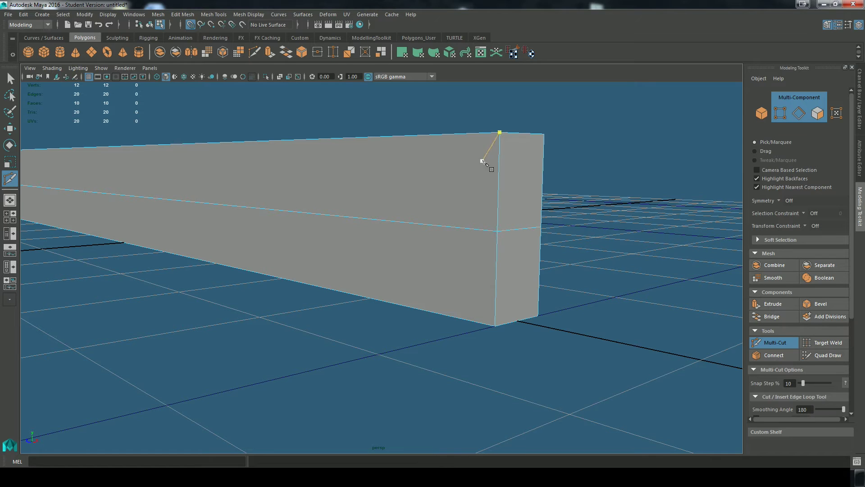
# Step: Insert one edge loop near the beam's bottom edge and another near its top edge, and leave Multi-Cut
pyautogui.keyDown('ctrl'); pyautogui.click(496, 307); pyautogui.keyUp('ctrl')
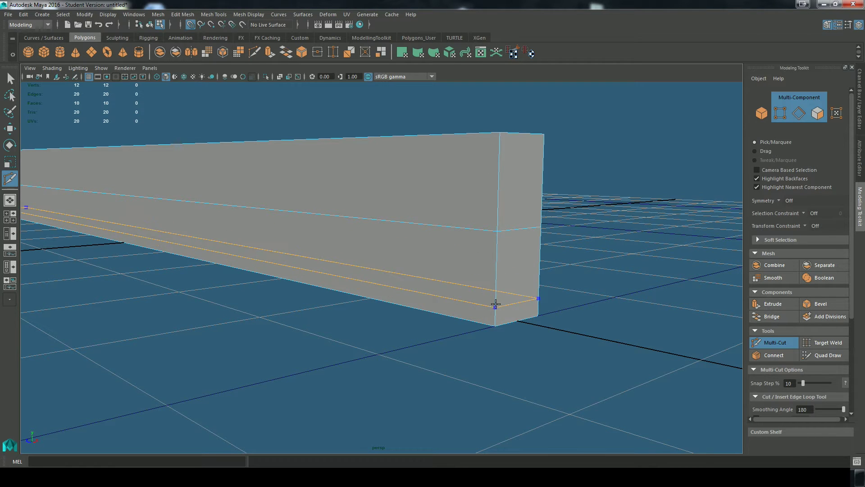
pyautogui.keyDown('ctrl'); pyautogui.click(497, 151); pyautogui.keyUp('ctrl')
pyautogui.click(774, 342)
# Step: Switch to edge selection and select the complete mid-height edge loop of the beam
pyautogui.scroll(3, 581, 299)
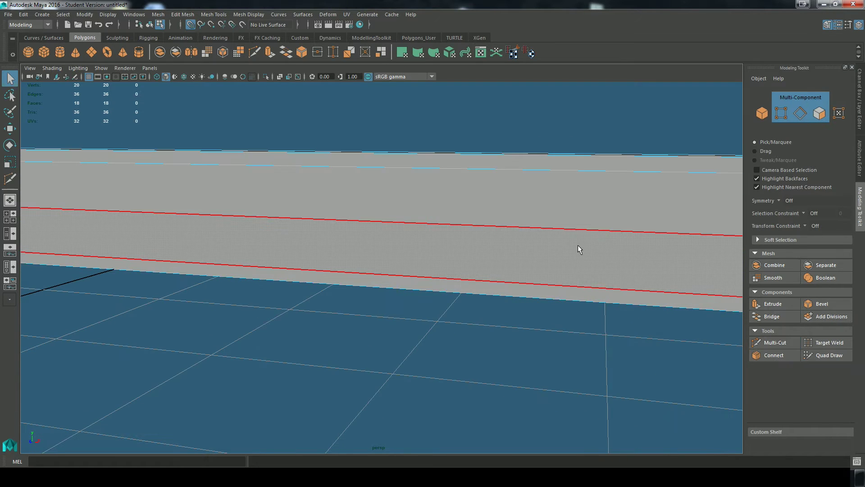
pyautogui.moveTo(577, 245); pyautogui.dragTo(575, 202, button='right')
pyautogui.keyDown('alt'); pyautogui.moveTo(642, 282); pyautogui.dragTo(608, 275); pyautogui.keyUp('alt')
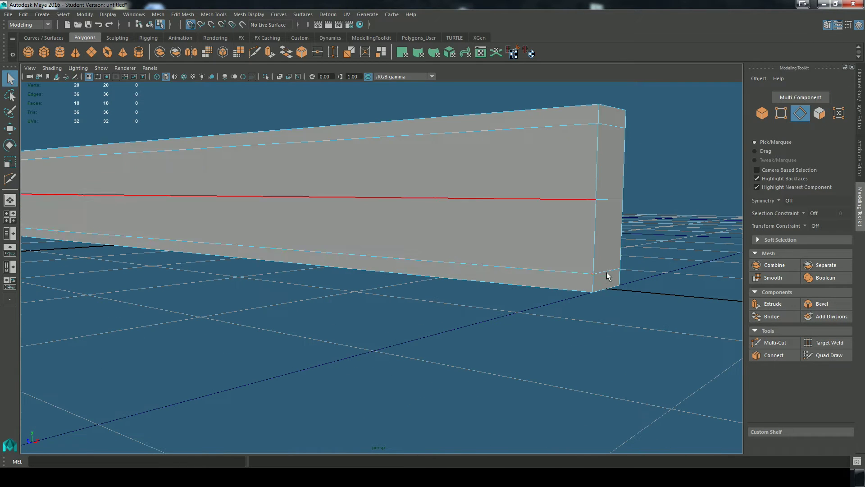
pyautogui.doubleClick(533, 198)
pyautogui.keyDown('alt'); pyautogui.moveTo(593, 351); pyautogui.dragTo(555, 349); pyautogui.keyUp('alt')
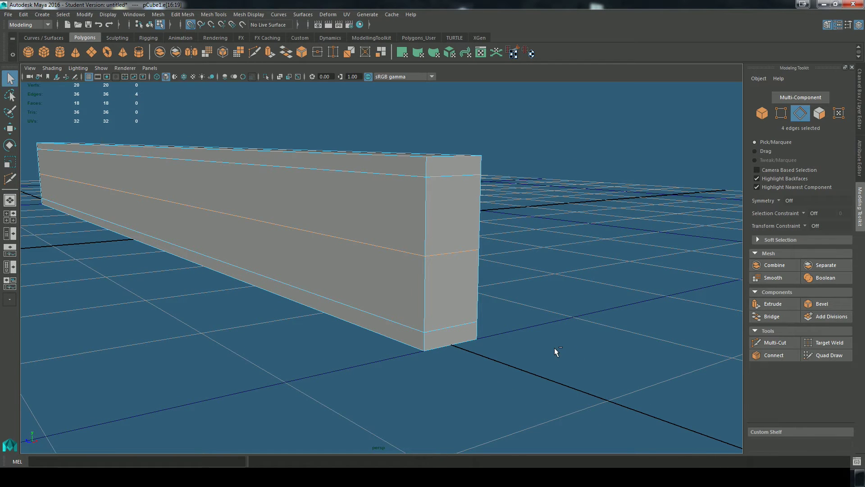
# Step: Try removing the selected middle loop with Delete Edge/Vertex, and undo the deletion
pyautogui.hotkey('ctrl', 'Delete')
pyautogui.keyDown('alt'); pyautogui.moveTo(550, 322); pyautogui.dragTo(586, 367); pyautogui.keyUp('alt')
pyautogui.keyDown('alt'); pyautogui.moveTo(541, 326); pyautogui.dragTo(529, 296, button='middle'); pyautogui.keyUp('alt')
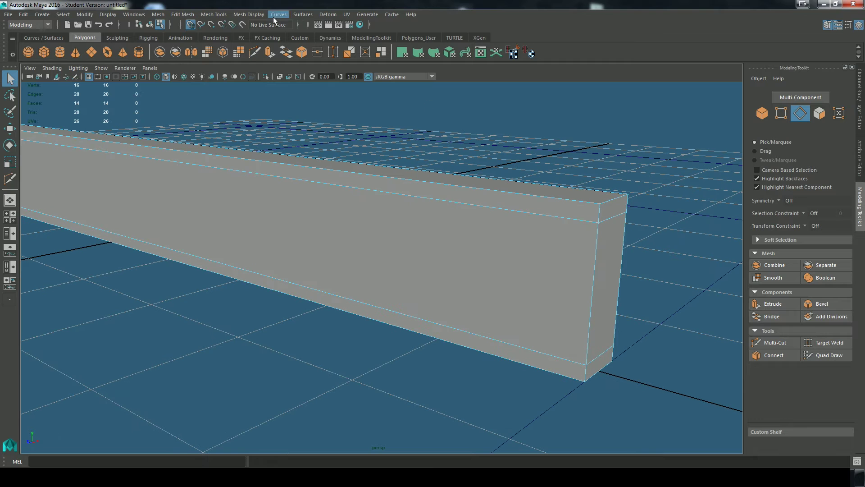
pyautogui.click(214, 14)
pyautogui.moveTo(185, 15)
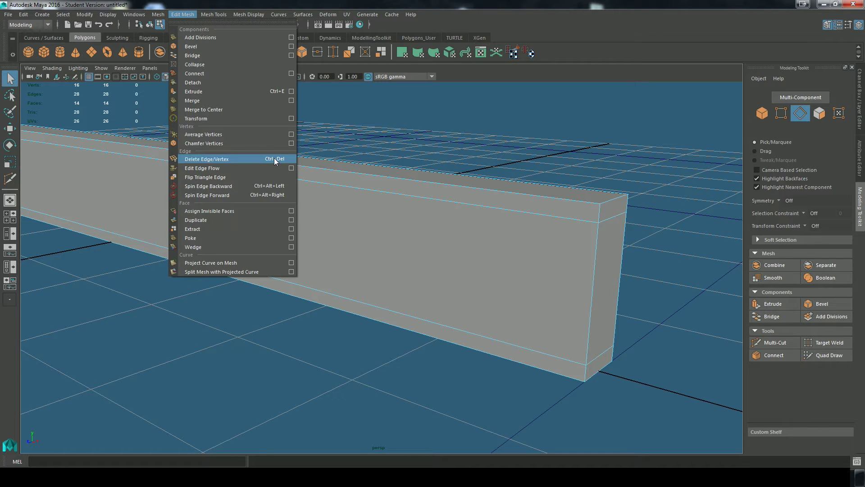
pyautogui.keyDown('alt'); pyautogui.moveTo(518, 162); pyautogui.dragTo(501, 146, button='middle'); pyautogui.keyUp('alt')
pyautogui.keyDown('alt'); pyautogui.moveTo(630, 226); pyautogui.dragTo(607, 225, button='middle'); pyautogui.keyUp('alt')
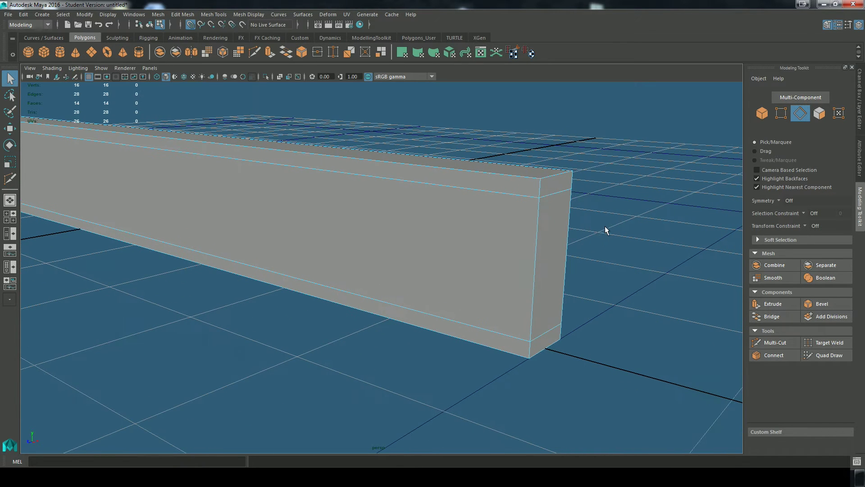
pyautogui.hotkey('ctrl', 'z')
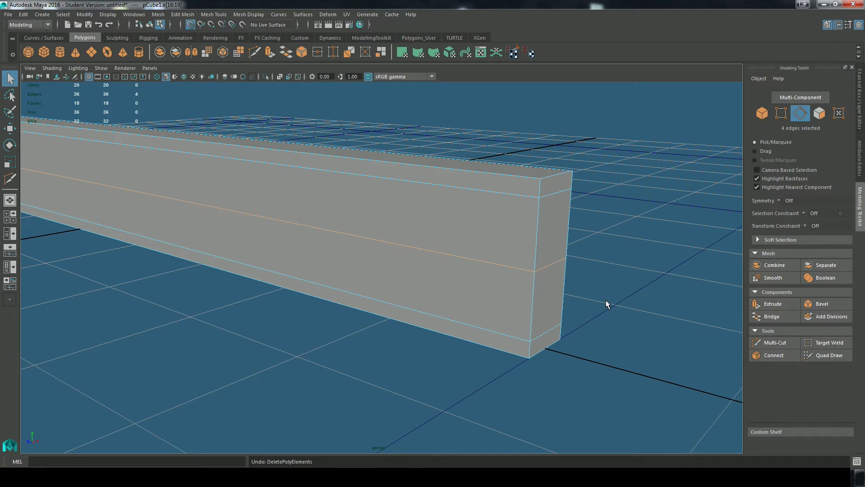
# Step: Try a plain delete of the middle edge loop, check the beam's end for leftover vertices, and undo it
pyautogui.press('Delete')
pyautogui.moveTo(501, 227); pyautogui.dragTo(466, 228, button='right')
pyautogui.moveTo(545, 281); pyautogui.dragTo(546, 282)
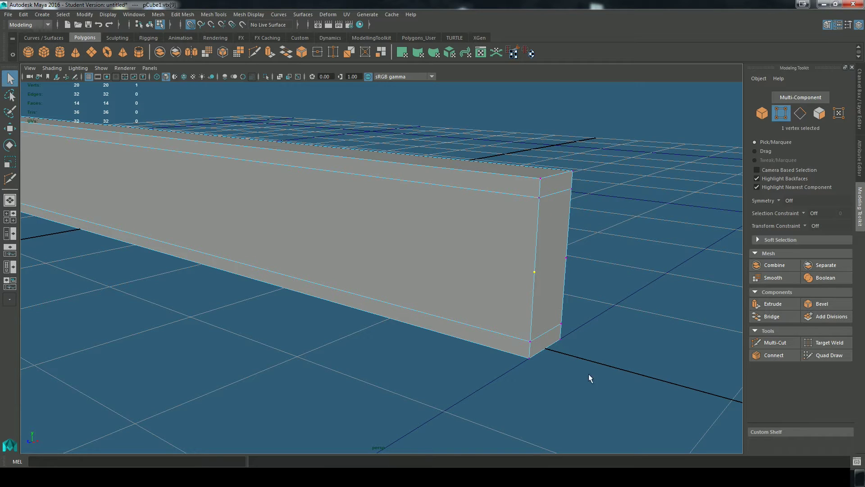
pyautogui.hotkey('ctrl', 'z')
pyautogui.hotkey('ctrl', 'z')
pyautogui.hotkey('ctrl', 'z')
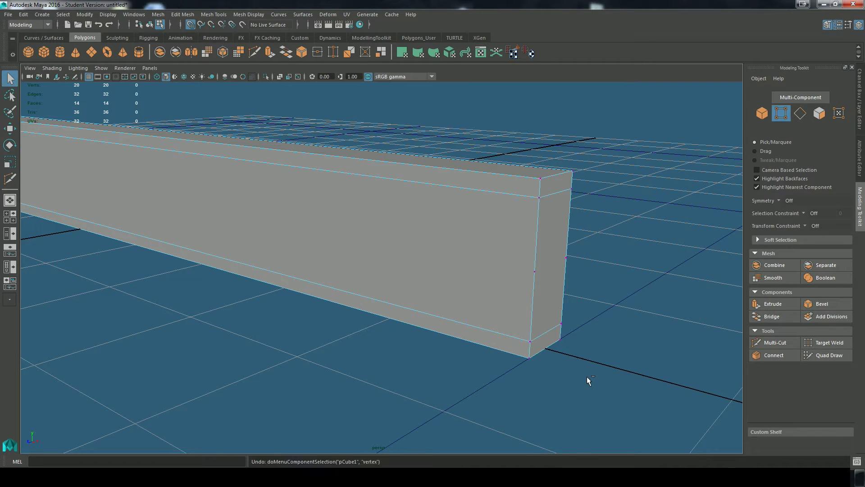
# Step: Delete the mid-height edge loop together with its vertices
pyautogui.moveTo(499, 228); pyautogui.dragTo(495, 201, button='right')
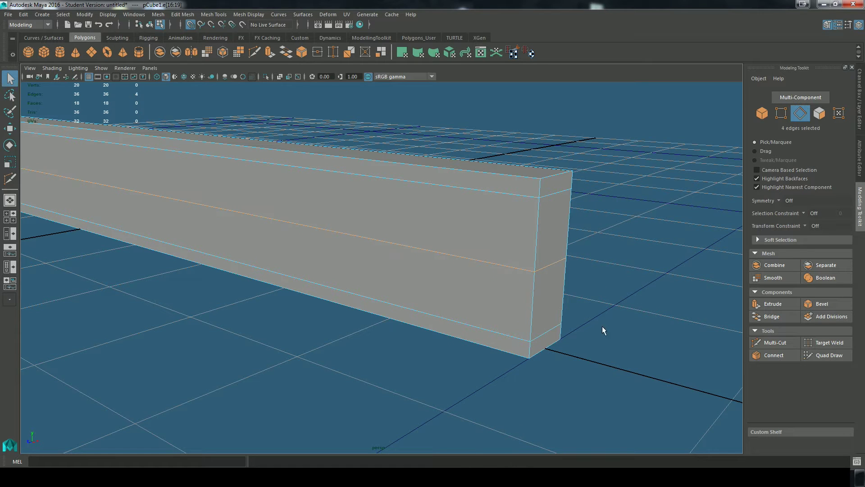
pyautogui.press('Delete')
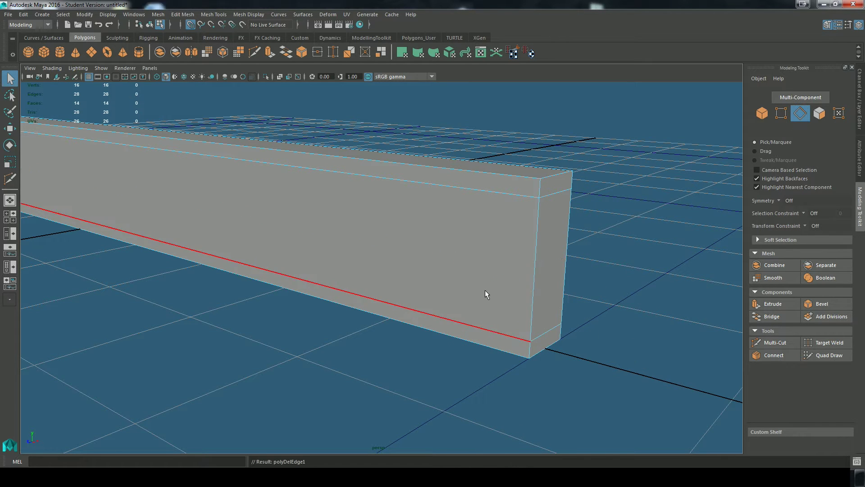
# Step: Switch to face selection and select the four narrow strips along the upper and lower edges on both long sides of the beam
pyautogui.keyDown('alt'); pyautogui.moveTo(542, 272); pyautogui.dragTo(560, 291, button='middle'); pyautogui.keyUp('alt')
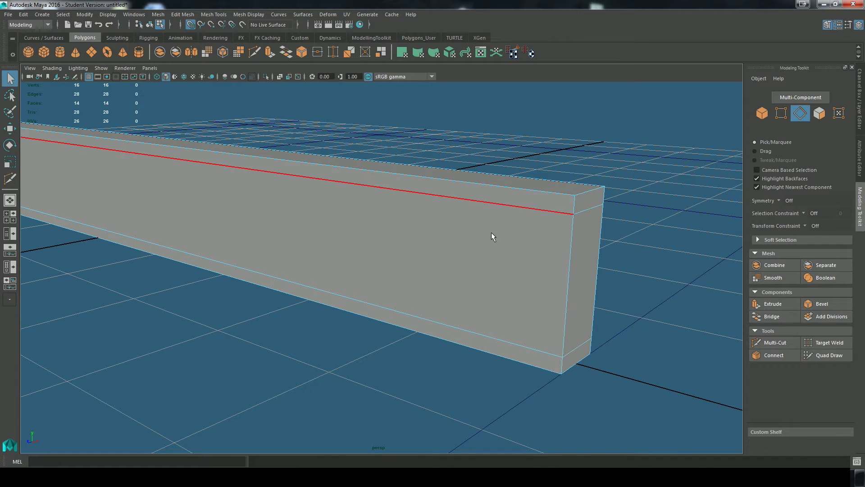
pyautogui.moveTo(493, 234); pyautogui.dragTo(495, 188, button='right')
pyautogui.click(495, 190)
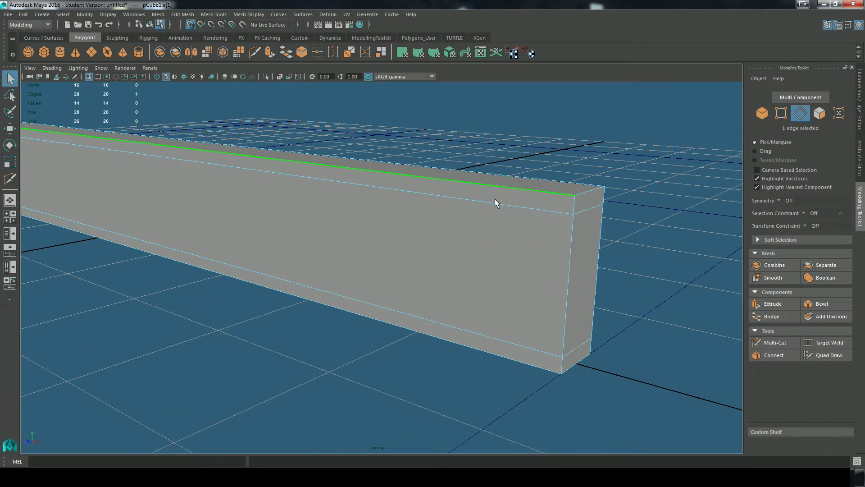
pyautogui.moveTo(489, 224); pyautogui.dragTo(487, 250, button='right')
pyautogui.click(515, 191)
pyautogui.keyDown('shift'); pyautogui.click(502, 342); pyautogui.keyUp('shift')
pyautogui.keyDown('alt'); pyautogui.moveTo(646, 383); pyautogui.dragTo(541, 380); pyautogui.keyUp('alt')
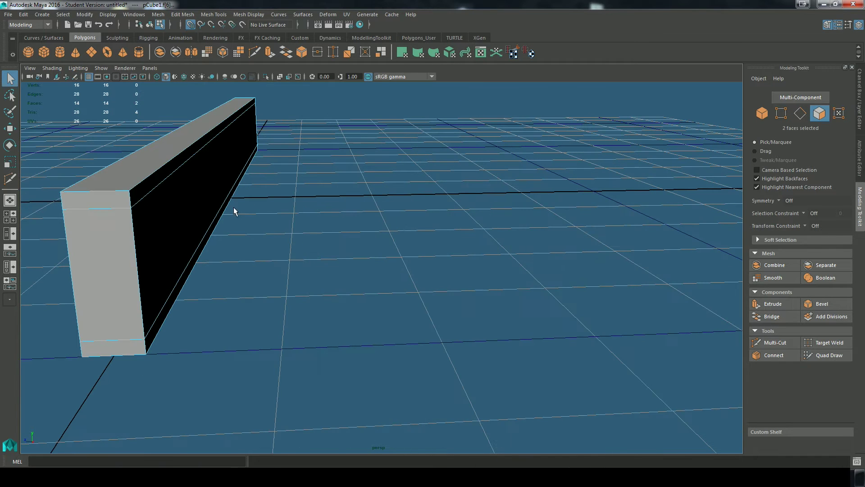
pyautogui.keyDown('shift'); pyautogui.click(151, 191); pyautogui.keyUp('shift')
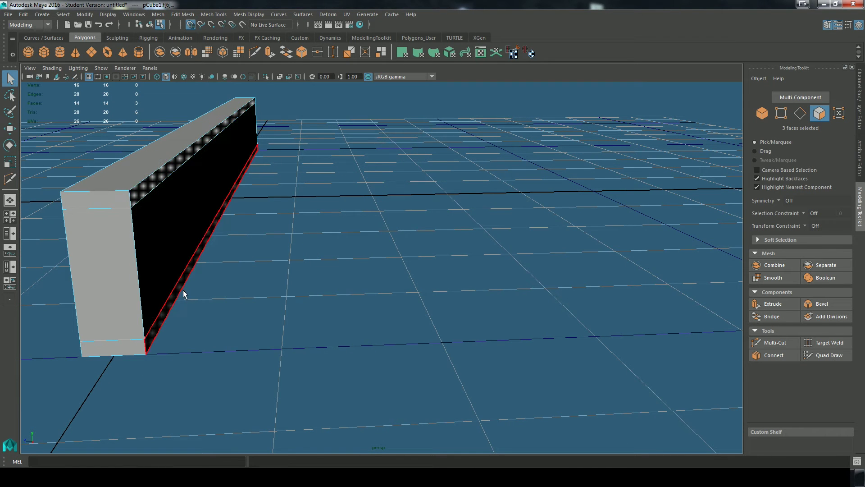
# Step: Extrude the four narrow strips and scale them outward along Z to form the flanges of an I-beam
pyautogui.click(790, 303)
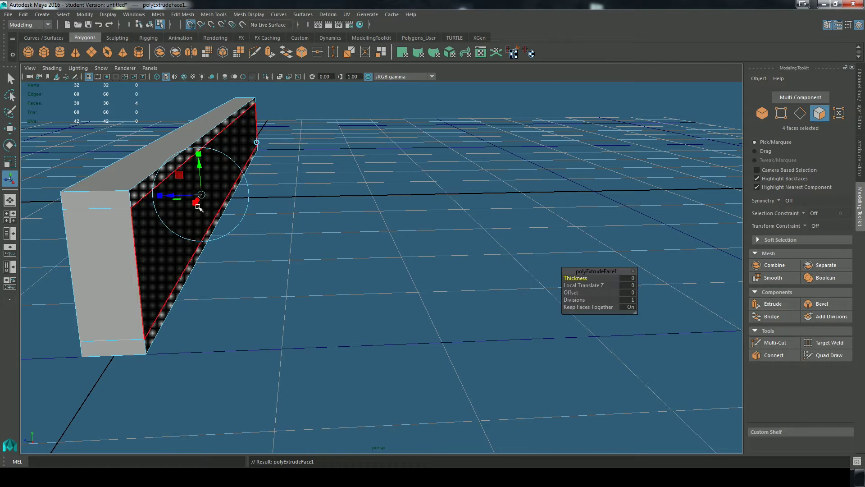
pyautogui.press('r')
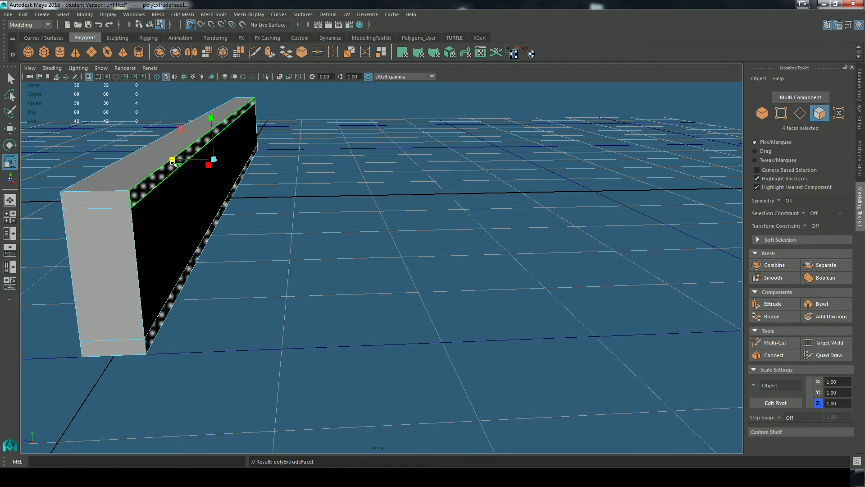
pyautogui.moveTo(172, 159); pyautogui.dragTo(131, 158)
pyautogui.keyDown('alt'); pyautogui.moveTo(262, 300); pyautogui.dragTo(244, 316); pyautogui.keyUp('alt')
pyautogui.moveTo(216, 181); pyautogui.dragTo(361, 303)
pyautogui.keyDown('alt'); pyautogui.moveTo(458, 310); pyautogui.dragTo(336, 315); pyautogui.keyUp('alt')
pyautogui.press('q')
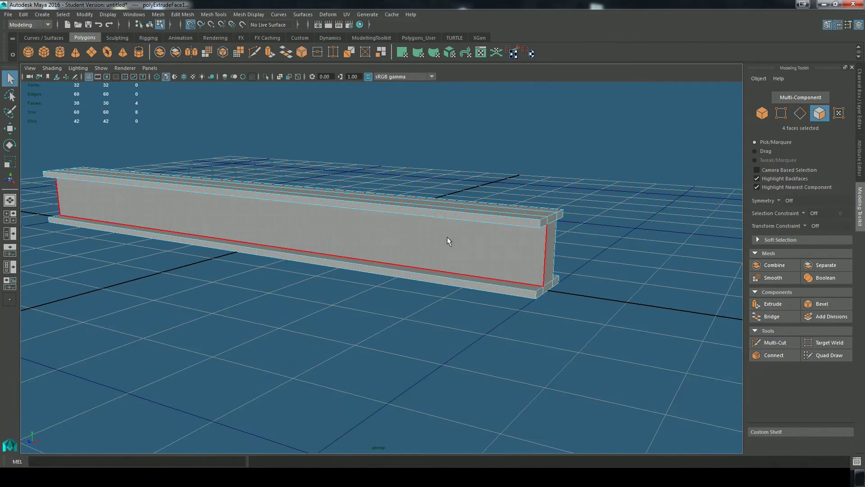
# Step: Return to object mode and turn on screen-space ambient occlusion for the perspective view
pyautogui.scroll(3, 450, 231)
pyautogui.moveTo(455, 226); pyautogui.dragTo(480, 211, button='right')
pyautogui.keyDown('alt'); pyautogui.moveTo(495, 292); pyautogui.dragTo(210, 174); pyautogui.keyUp('alt')
pyautogui.keyDown('alt'); pyautogui.moveTo(332, 209); pyautogui.dragTo(359, 228); pyautogui.keyUp('alt')
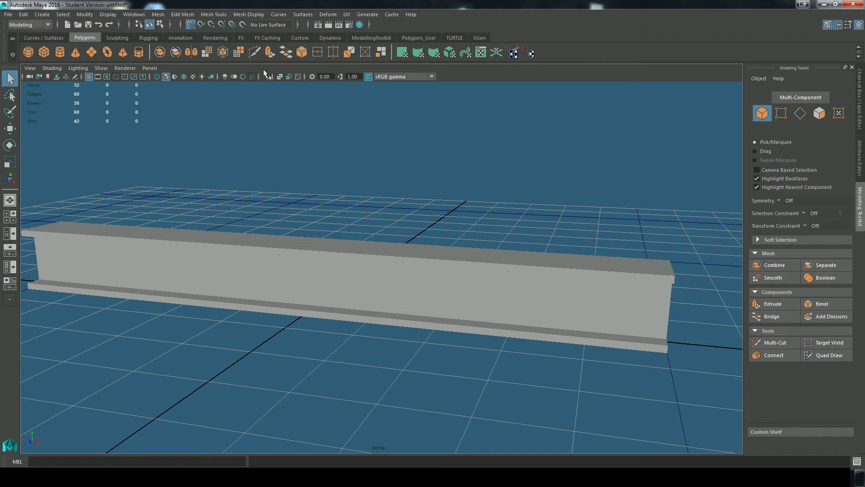
pyautogui.click(225, 77)
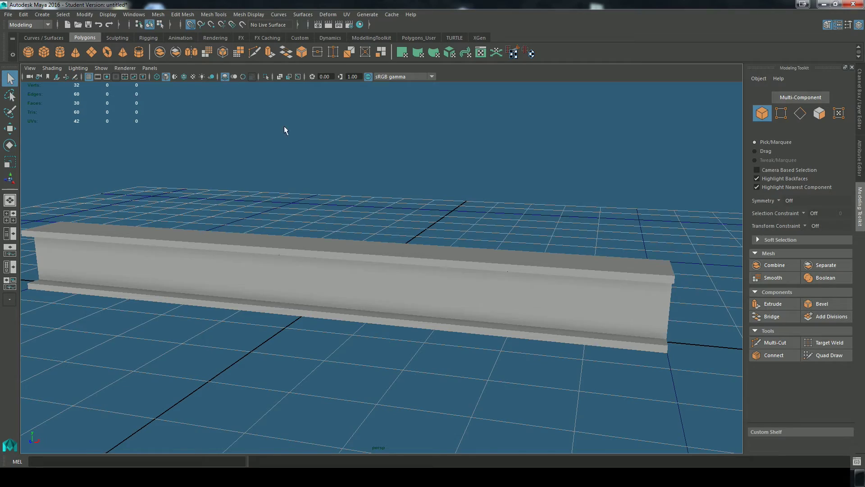
# Step: Select the finished I-beam and centre its pivot with Center Pivot
pyautogui.keyDown('alt'); pyautogui.moveTo(424, 202); pyautogui.dragTo(443, 326); pyautogui.keyUp('alt')
pyautogui.scroll(-6, 433, 246)
pyautogui.click(423, 288)
pyautogui.scroll(-3, 451, 333)
pyautogui.press('w')
pyautogui.keyDown('alt'); pyautogui.moveTo(385, 298); pyautogui.dragTo(388, 298); pyautogui.keyUp('alt')
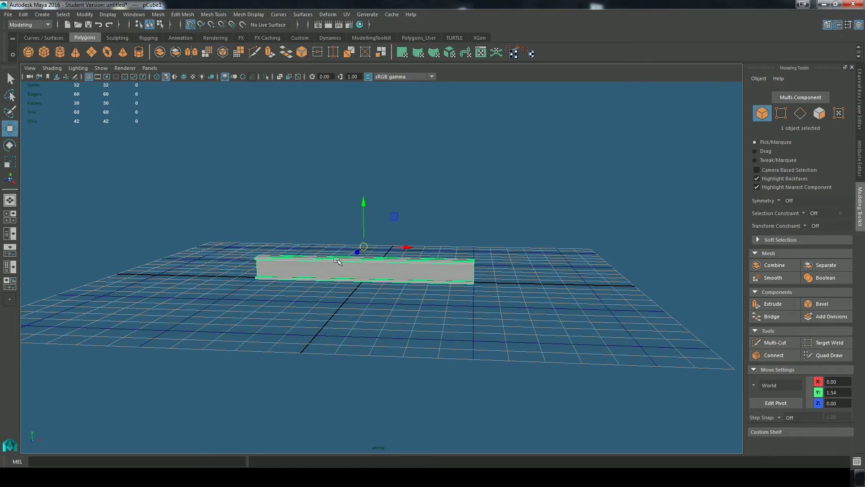
pyautogui.scroll(3, 334, 220)
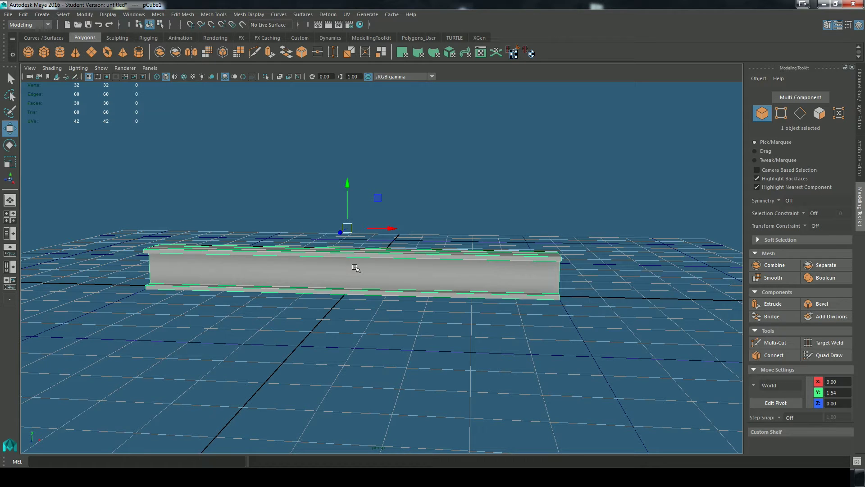
pyautogui.press('space')
pyautogui.click(342, 233)
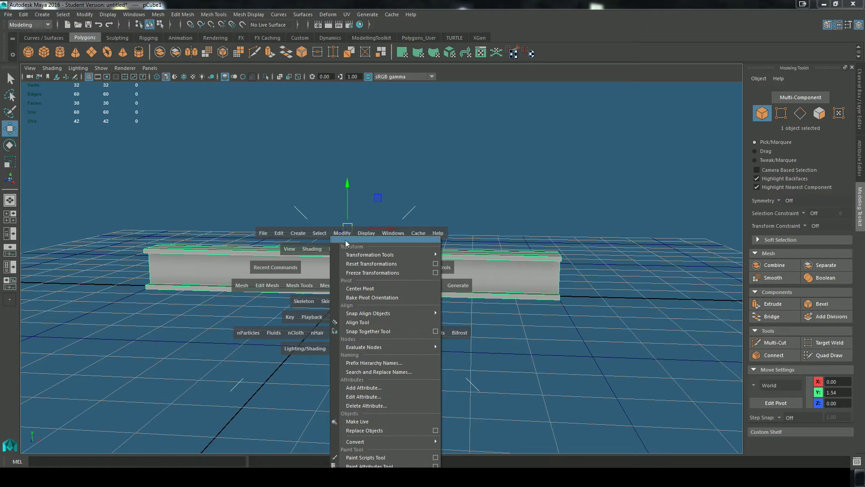
pyautogui.click(367, 290)
pyautogui.keyDown('alt'); pyautogui.moveTo(390, 297); pyautogui.dragTo(409, 303); pyautogui.keyUp('alt')
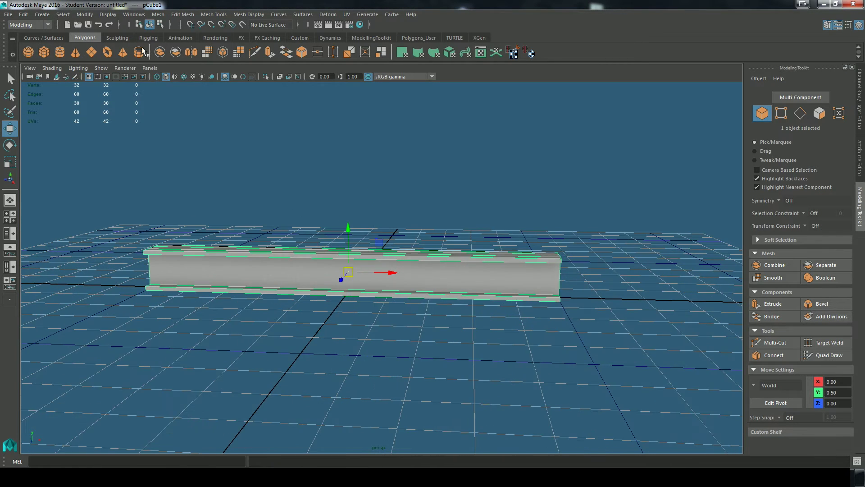
pyautogui.click(84, 14)
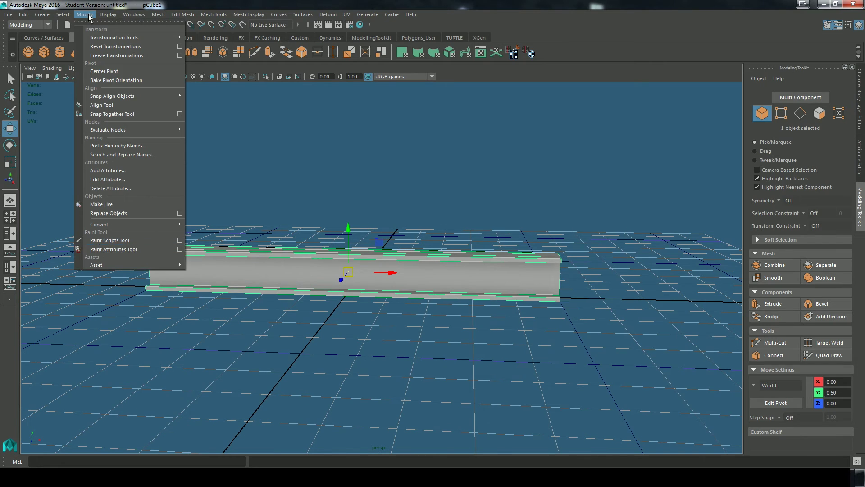
pyautogui.click(205, 3)
# Step: Duplicate the I-beam
pyautogui.keyDown('alt'); pyautogui.moveTo(361, 269); pyautogui.dragTo(382, 270, button='middle'); pyautogui.keyUp('alt')
pyautogui.keyDown('alt'); pyautogui.moveTo(381, 271); pyautogui.dragTo(375, 272); pyautogui.keyUp('alt')
pyautogui.press('space')
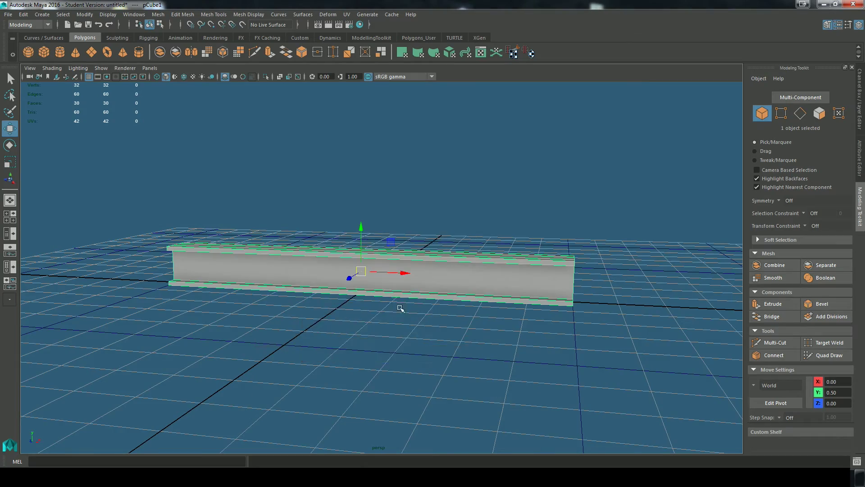
pyautogui.keyDown('alt'); pyautogui.moveTo(402, 307); pyautogui.dragTo(451, 315, button='right'); pyautogui.keyUp('alt')
pyautogui.keyDown('alt'); pyautogui.moveTo(451, 315); pyautogui.dragTo(491, 315); pyautogui.keyUp('alt')
pyautogui.keyDown('alt'); pyautogui.moveTo(491, 315); pyautogui.dragTo(466, 327, button='right'); pyautogui.keyUp('alt')
pyautogui.keyDown('alt'); pyautogui.moveTo(466, 326); pyautogui.dragTo(433, 323); pyautogui.keyUp('alt')
pyautogui.hotkey('ctrl', 'd')
# Step: Try raising the duplicate straight above the original beam to Y 3.44, and undo the move
pyautogui.moveTo(387, 227); pyautogui.dragTo(388, 145)
pyautogui.keyDown('alt'); pyautogui.moveTo(481, 283); pyautogui.dragTo(455, 286); pyautogui.keyUp('alt')
pyautogui.scroll(-5, 523, 297)
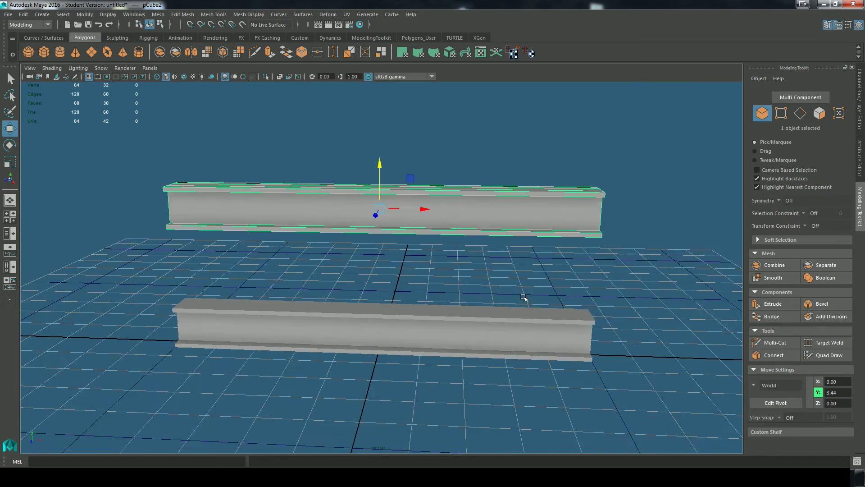
pyautogui.keyDown('alt'); pyautogui.moveTo(501, 304); pyautogui.dragTo(483, 300); pyautogui.keyUp('alt')
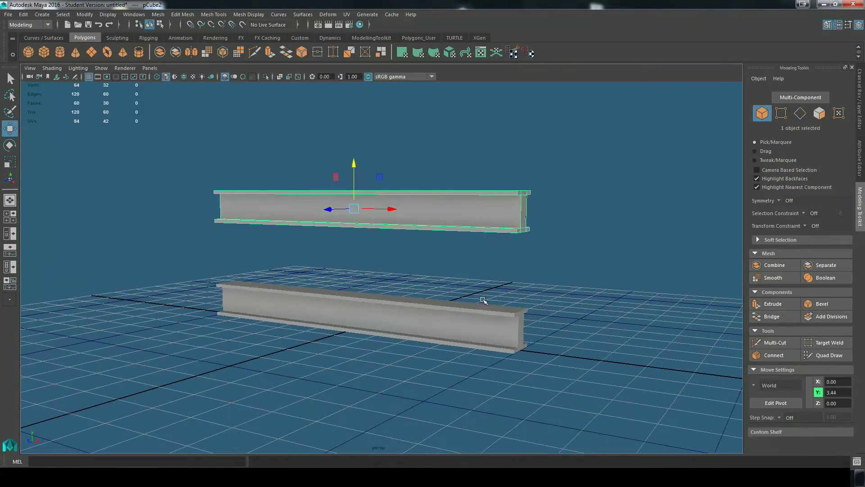
pyautogui.hotkey('ctrl', 'z')
# Step: Move the duplicated beam along X to about -12.23, leaving a gap beside the original
pyautogui.moveTo(385, 315); pyautogui.dragTo(112, 285)
pyautogui.keyDown('alt'); pyautogui.moveTo(111, 285); pyautogui.dragTo(436, 304, button='middle'); pyautogui.keyUp('alt')
pyautogui.scroll(2, 374, 316)
pyautogui.scroll(-4, 374, 315)
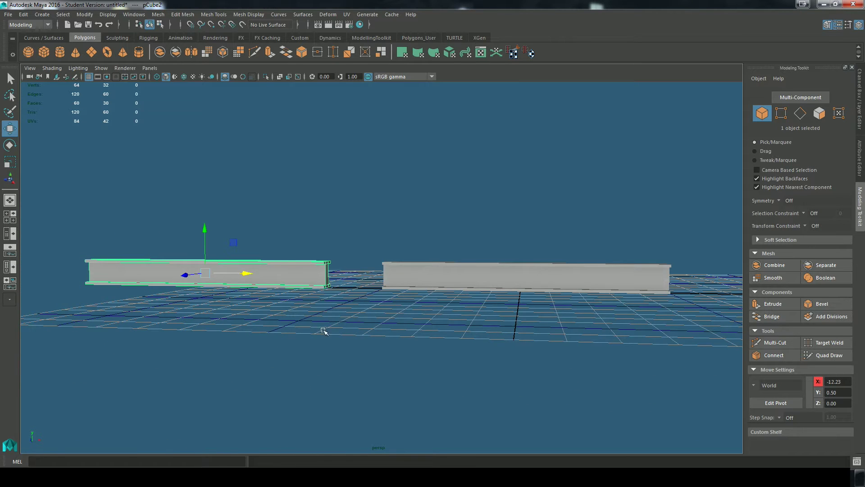
# Step: Rotate the duplicated beam 15 degrees about Z using snapped rotation, and bring up its channel values
pyautogui.keyDown('alt'); pyautogui.moveTo(325, 332); pyautogui.dragTo(234, 283); pyautogui.keyUp('alt')
pyautogui.press('e')
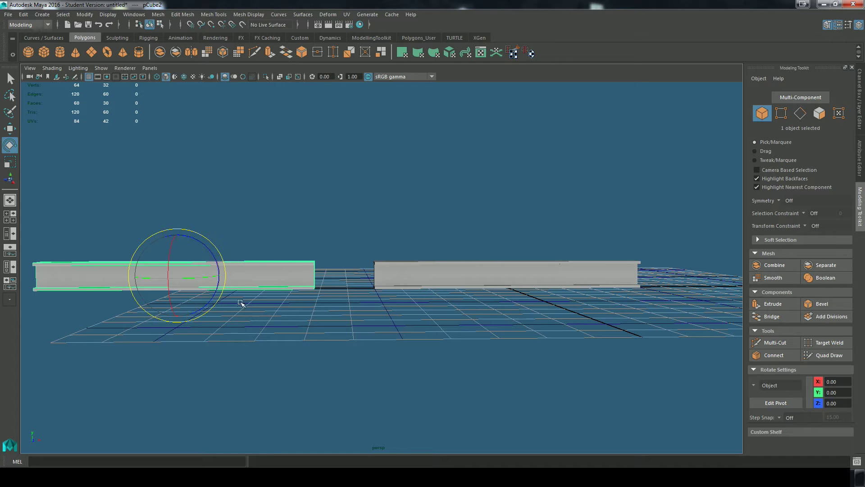
pyautogui.press('j')
pyautogui.moveTo(207, 251)
pyautogui.mouseDown()
pyautogui.moveTo(190, 228)
pyautogui.moveTo(201, 241)
pyautogui.mouseUp()
pyautogui.click(860, 104)
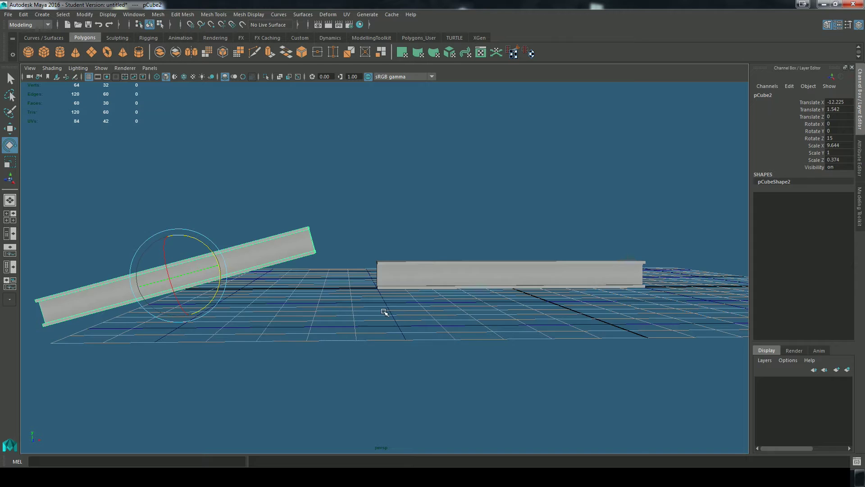
# Step: Select the original level beam, start editing its pivot, and try the snap-to-points option
pyautogui.scroll(-3, 384, 311)
pyautogui.press('w')
pyautogui.click(451, 272)
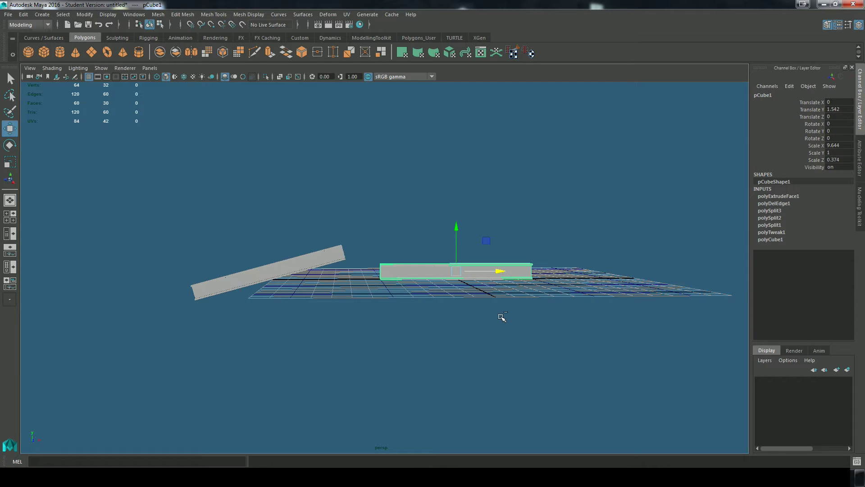
pyautogui.scroll(4, 520, 311)
pyautogui.keyDown('alt'); pyautogui.moveTo(524, 311); pyautogui.dragTo(518, 381); pyautogui.keyUp('alt')
pyautogui.keyDown('alt'); pyautogui.moveTo(431, 324); pyautogui.dragTo(406, 339); pyautogui.keyUp('alt')
pyautogui.press('d')
pyautogui.moveTo(482, 293)
pyautogui.mouseDown()
pyautogui.moveTo(453, 308)
pyautogui.moveTo(537, 285)
pyautogui.moveTo(484, 291)
pyautogui.mouseUp()
pyautogui.click(213, 26)
pyautogui.click(212, 25)
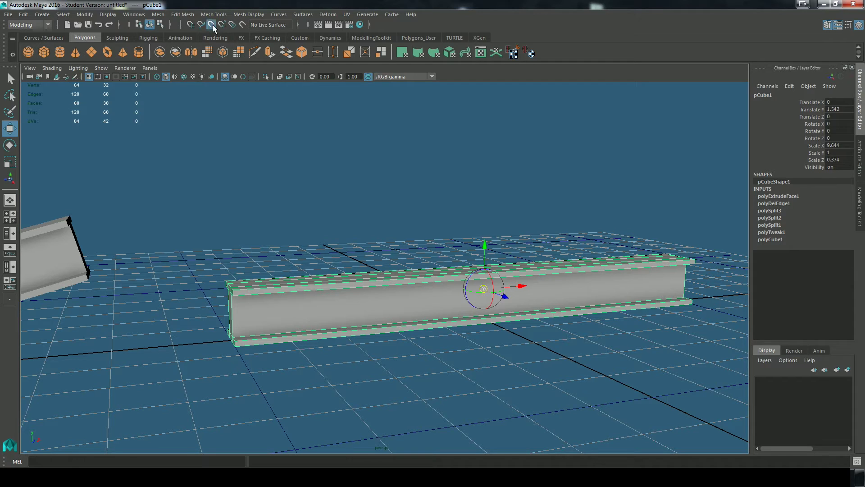
# Step: Snap the level beam's pivot to the upper corner vertex at the end facing the tilted beam
pyautogui.press('d')
pyautogui.press('d')
pyautogui.press('v')
pyautogui.click(232, 289)
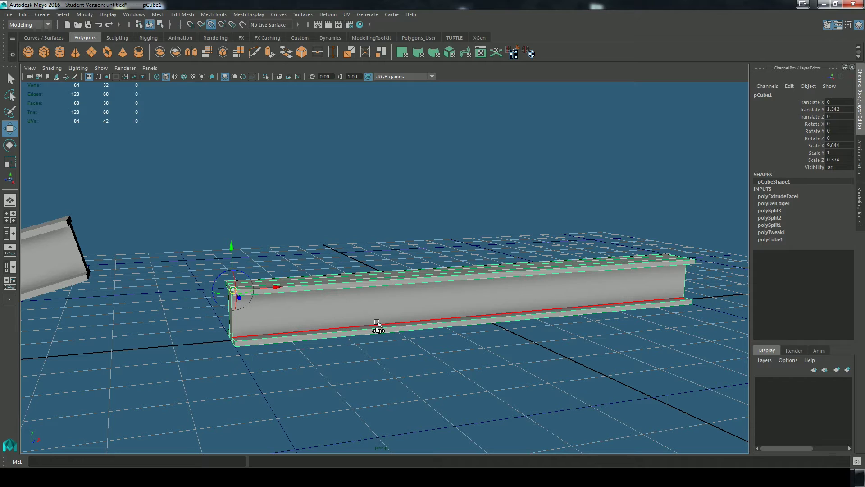
pyautogui.middleClick(696, 260)
pyautogui.middleClick(231, 288)
pyautogui.keyDown('alt'); pyautogui.moveTo(332, 342); pyautogui.dragTo(270, 307); pyautogui.keyUp('alt')
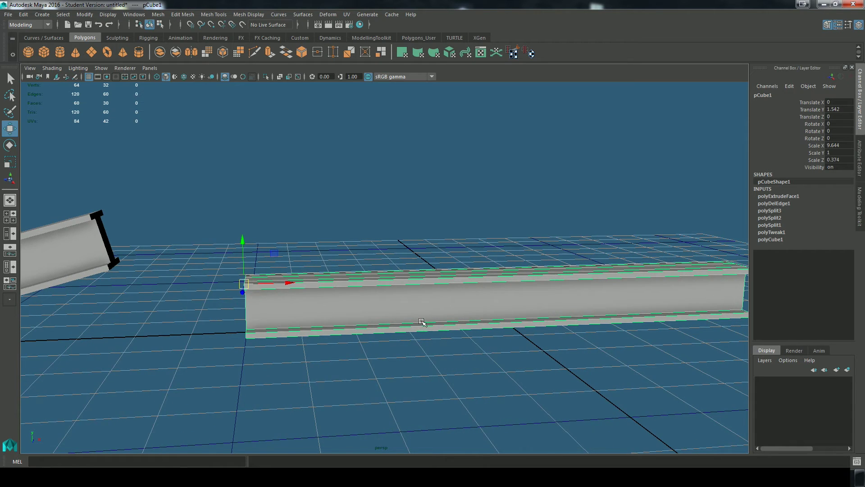
# Step: Duplicate the level beam and vertex-snap the copy end to end against its far side at X 10, leaving nothing selected
pyautogui.scroll(-5, 417, 321)
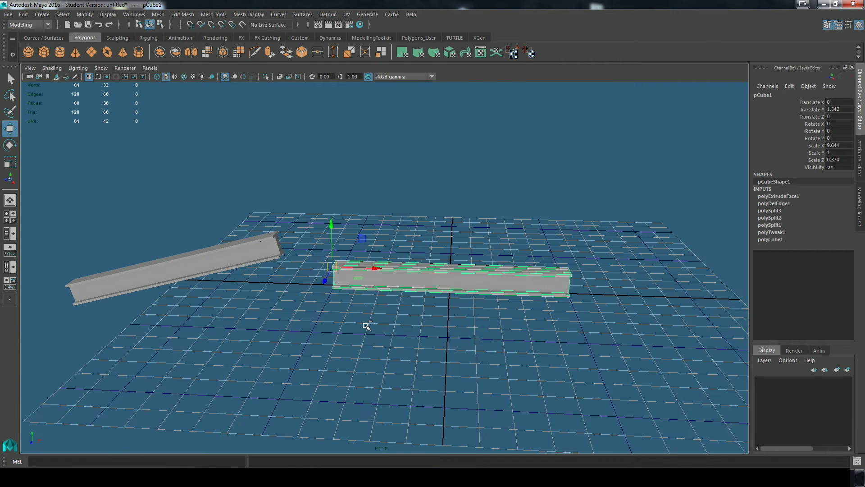
pyautogui.hotkey('ctrl', 'd')
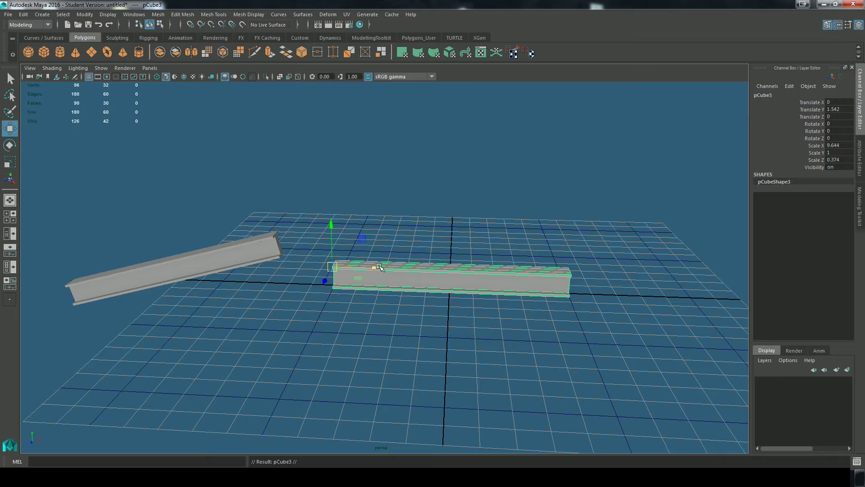
pyautogui.moveTo(378, 268); pyautogui.dragTo(707, 289)
pyautogui.press('v')
pyautogui.moveTo(652, 278); pyautogui.dragTo(573, 275)
pyautogui.keyDown('alt'); pyautogui.moveTo(622, 315); pyautogui.dragTo(446, 319, button='middle'); pyautogui.keyUp('alt')
pyautogui.keyDown('alt'); pyautogui.moveTo(445, 319); pyautogui.dragTo(379, 342, button='right'); pyautogui.keyUp('alt')
pyautogui.click(379, 342)
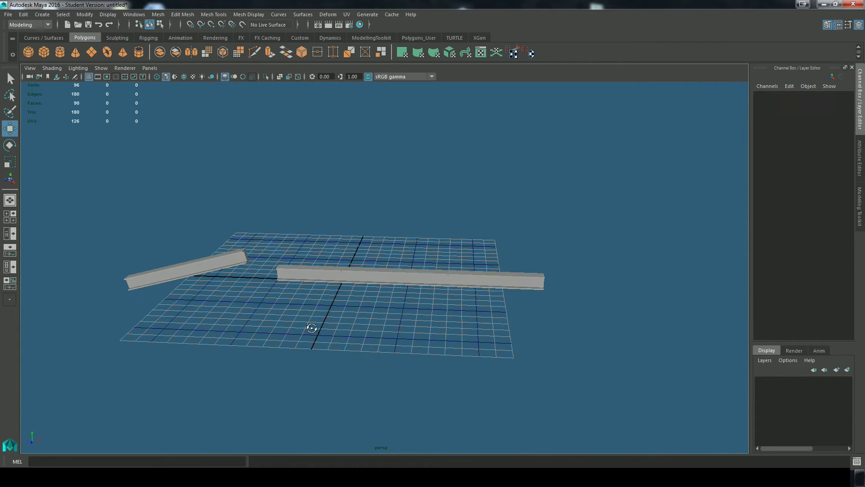
# Step: Select the two joined level beams together and individually to check how they meet end to end
pyautogui.keyDown('alt'); pyautogui.moveTo(319, 323); pyautogui.dragTo(326, 339); pyautogui.keyUp('alt')
pyautogui.moveTo(351, 242); pyautogui.dragTo(511, 319)
pyautogui.keyDown('alt'); pyautogui.moveTo(475, 359); pyautogui.dragTo(462, 336); pyautogui.keyUp('alt')
pyautogui.keyDown('alt'); pyautogui.moveTo(461, 336); pyautogui.dragTo(473, 329, button='right'); pyautogui.keyUp('alt')
pyautogui.keyDown('alt'); pyautogui.moveTo(383, 278); pyautogui.dragTo(391, 298); pyautogui.keyUp('alt')
pyautogui.keyDown('alt'); pyautogui.moveTo(360, 332); pyautogui.dragTo(150, 242); pyautogui.keyUp('alt')
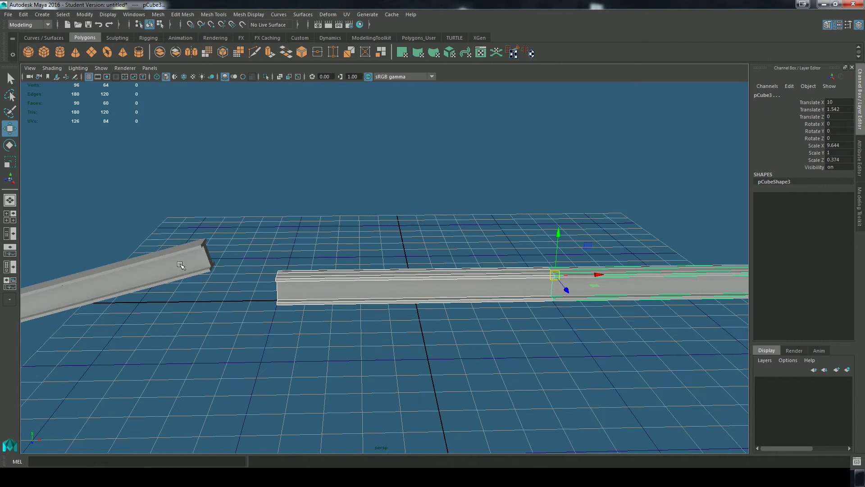
pyautogui.click(266, 291)
pyautogui.click(207, 276)
pyautogui.keyDown('alt'); pyautogui.moveTo(329, 329); pyautogui.dragTo(374, 345); pyautogui.keyUp('alt')
pyautogui.click(667, 294)
pyautogui.keyDown('alt'); pyautogui.moveTo(599, 351); pyautogui.dragTo(502, 360, button='middle'); pyautogui.keyUp('alt')
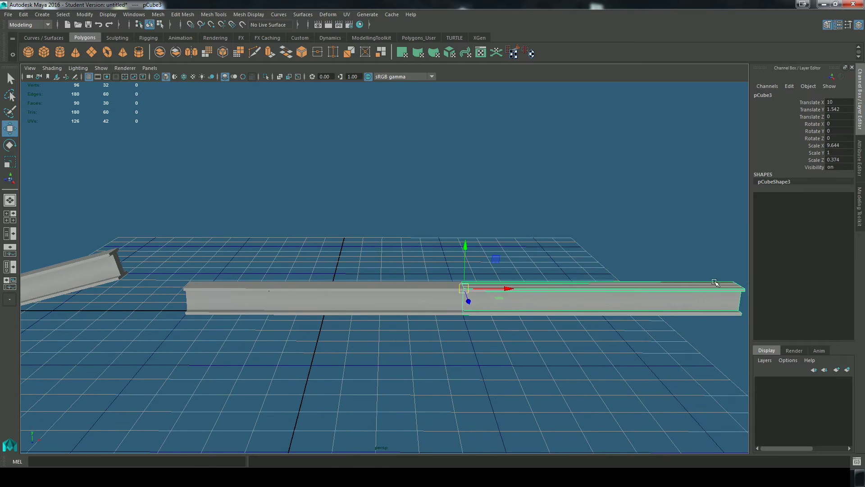
pyautogui.click(368, 309)
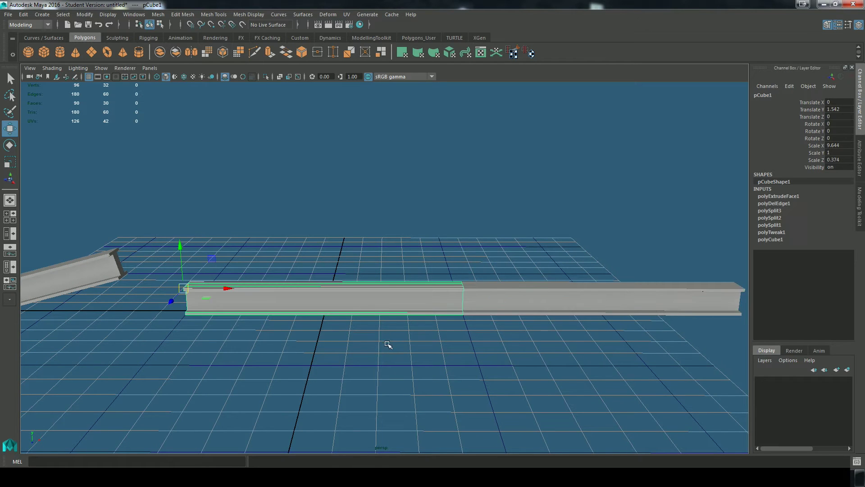
# Step: Select the tilted beam and snap its pivot to the lower corner vertex at the end nearest the level beams
pyautogui.keyDown('alt'); pyautogui.moveTo(389, 348); pyautogui.dragTo(387, 320); pyautogui.keyUp('alt')
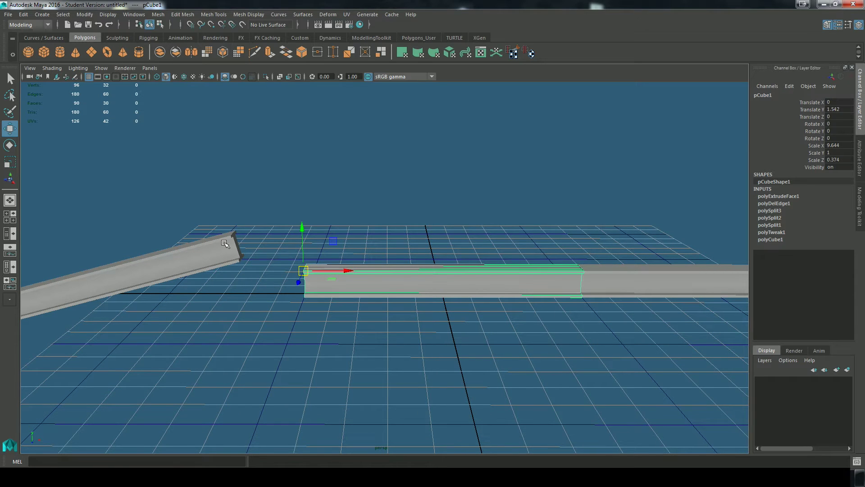
pyautogui.click(187, 265)
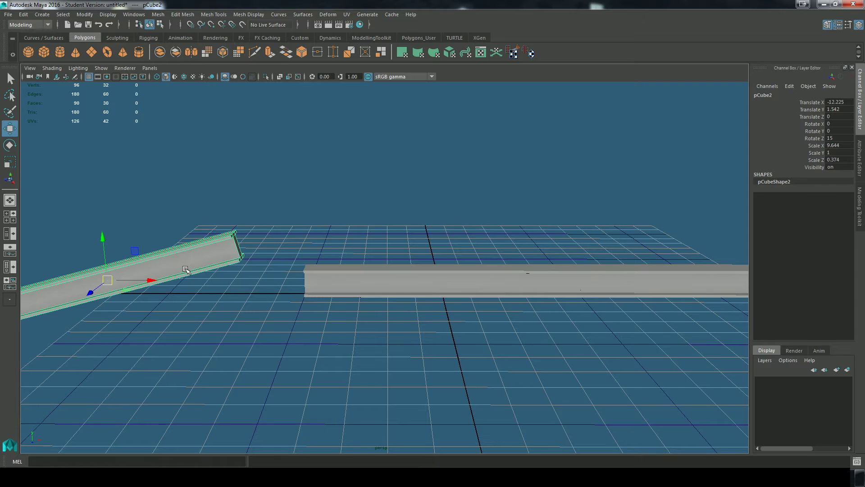
pyautogui.press('d')
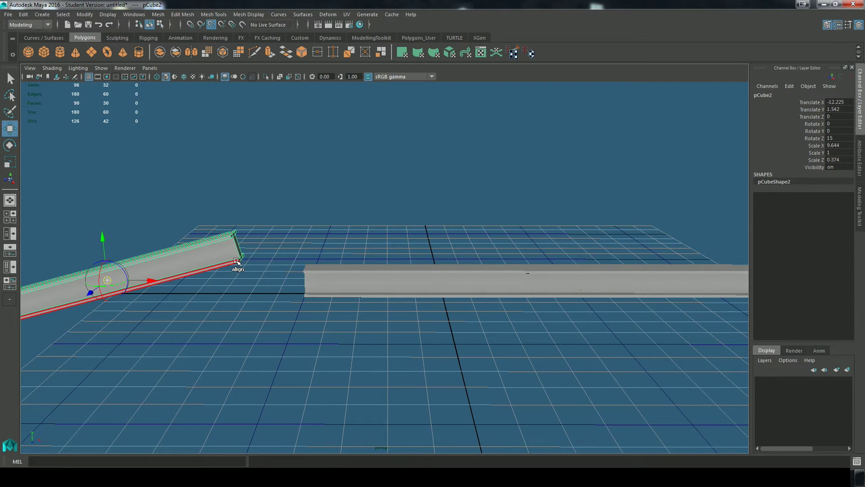
pyautogui.press('v')
pyautogui.click(241, 260)
pyautogui.press('d')
# Step: Vertex-snap the tilted beam's lower corner onto the level beam's lower end corner, at X -9.959 and Y 0.231
pyautogui.moveTo(244, 270); pyautogui.dragTo(309, 298)
pyautogui.press('f')
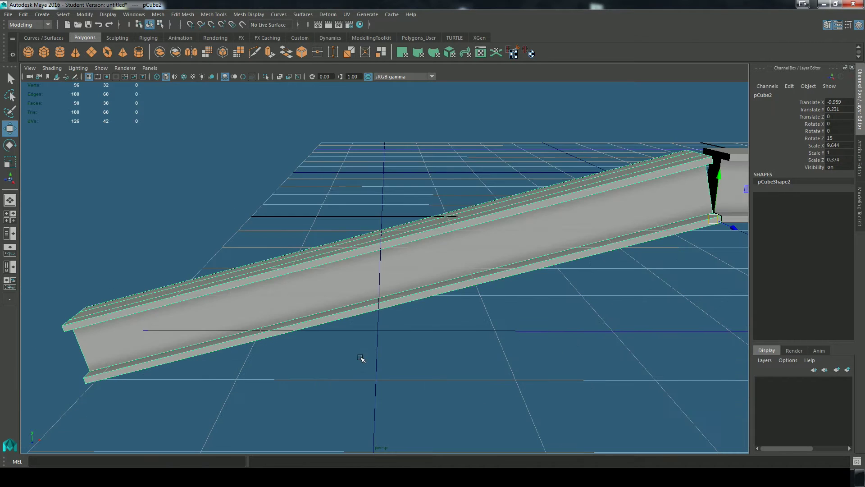
pyautogui.keyDown('alt'); pyautogui.moveTo(638, 313); pyautogui.dragTo(554, 335); pyautogui.keyUp('alt')
pyautogui.scroll(-8, 553, 335)
pyautogui.keyDown('alt'); pyautogui.moveTo(448, 378); pyautogui.dragTo(479, 375); pyautogui.keyUp('alt')
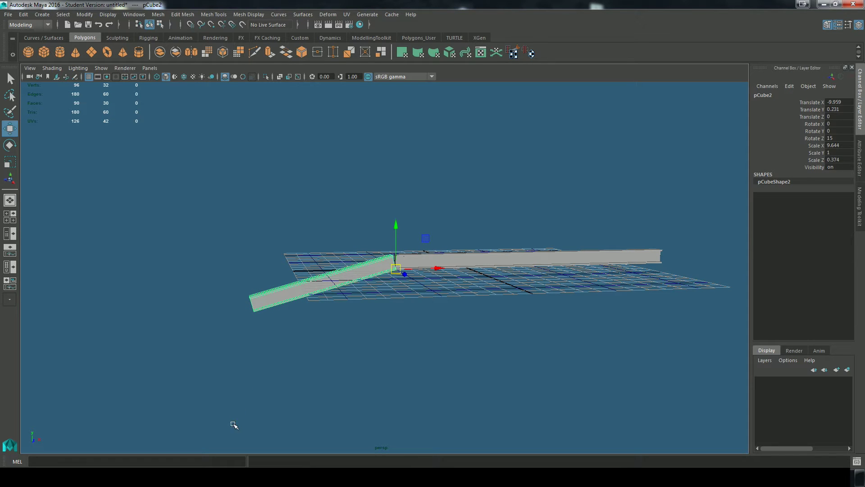
# Step: Slide the tilted beam along X away from the level beam, to about X -10.9
pyautogui.scroll(6, 451, 274)
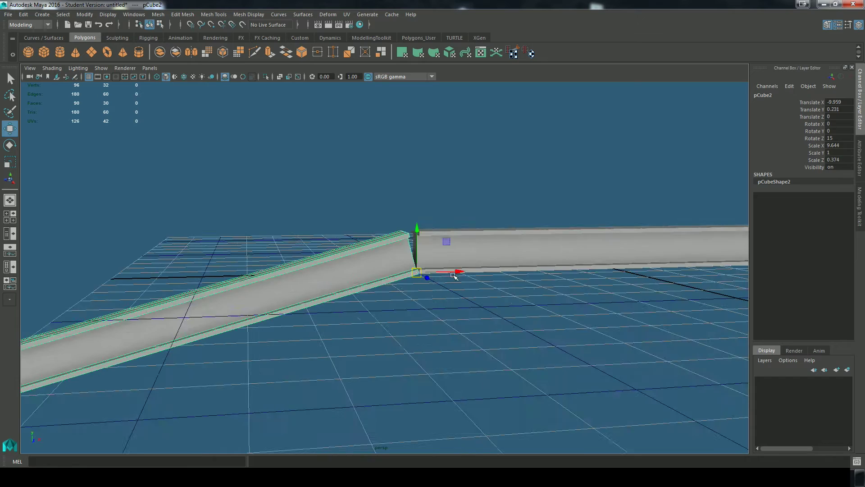
pyautogui.moveTo(488, 284); pyautogui.dragTo(414, 282)
pyautogui.keyDown('alt'); pyautogui.moveTo(418, 311); pyautogui.dragTo(459, 313); pyautogui.keyUp('alt')
# Step: Select the faces that make up the level beam's end cap on the side facing the tilted beam
pyautogui.click(504, 271)
pyautogui.keyDown('alt'); pyautogui.moveTo(555, 318); pyautogui.dragTo(374, 323, button='middle'); pyautogui.keyUp('alt')
pyautogui.scroll(-1, 223, 275)
pyautogui.keyDown('alt'); pyautogui.moveTo(222, 275); pyautogui.dragTo(350, 276); pyautogui.keyUp('alt')
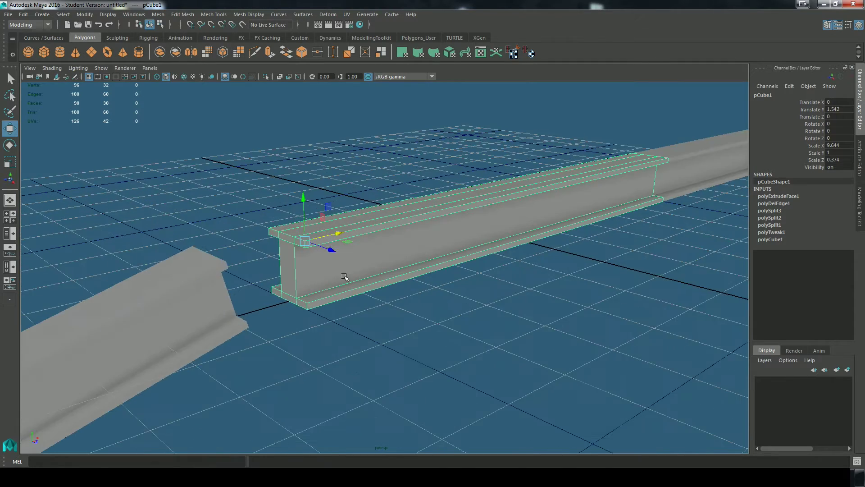
pyautogui.scroll(4, 352, 278)
pyautogui.keyDown('alt'); pyautogui.moveTo(336, 302); pyautogui.dragTo(431, 284, button='middle'); pyautogui.keyUp('alt')
pyautogui.moveTo(336, 226); pyautogui.dragTo(336, 236, button='right')
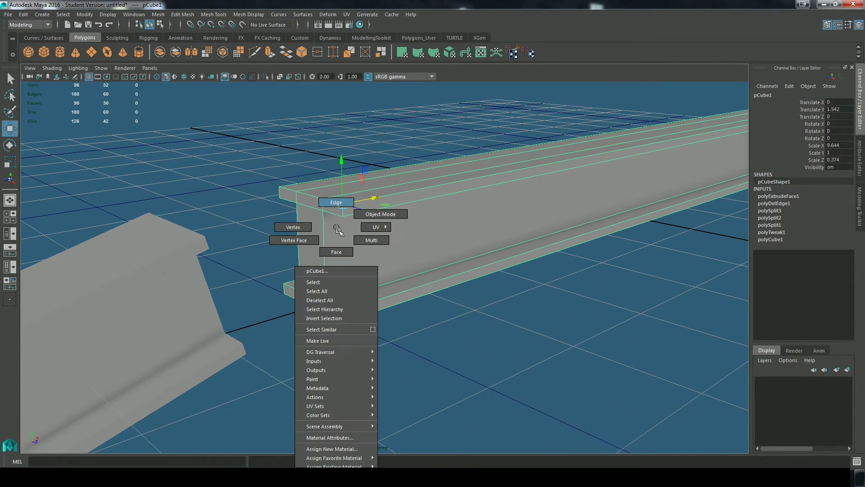
pyautogui.click(337, 251)
pyautogui.click(295, 296)
pyautogui.press('q')
pyautogui.keyDown('shift'); pyautogui.click(317, 303); pyautogui.keyUp('shift')
pyautogui.keyDown('shift'); pyautogui.click(334, 311); pyautogui.keyUp('shift')
pyautogui.keyDown('shift'); pyautogui.click(314, 269); pyautogui.keyUp('shift')
pyautogui.keyDown('shift'); pyautogui.click(289, 193); pyautogui.keyUp('shift')
pyautogui.keyDown('shift'); pyautogui.click(297, 196); pyautogui.keyUp('shift')
pyautogui.keyDown('shift'); pyautogui.click(326, 206); pyautogui.keyUp('shift')
pyautogui.keyDown('alt'); pyautogui.moveTo(470, 316); pyautogui.dragTo(337, 241); pyautogui.keyUp('alt')
pyautogui.keyDown('alt'); pyautogui.moveTo(431, 308); pyautogui.dragTo(334, 251); pyautogui.keyUp('alt')
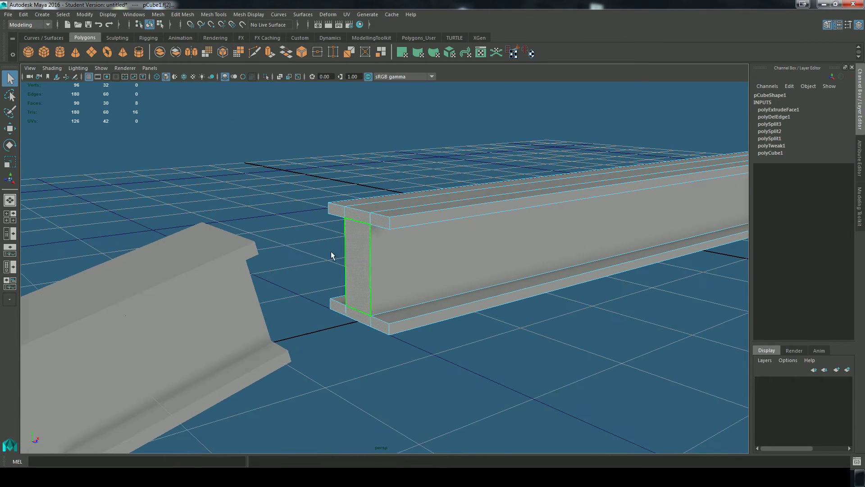
# Step: Try to wedge the level beam's selected end faces about the bottom edge of that end
pyautogui.moveTo(364, 226); pyautogui.dragTo(403, 242, button='right')
pyautogui.keyDown('alt'); pyautogui.moveTo(452, 268); pyautogui.dragTo(411, 294); pyautogui.keyUp('alt')
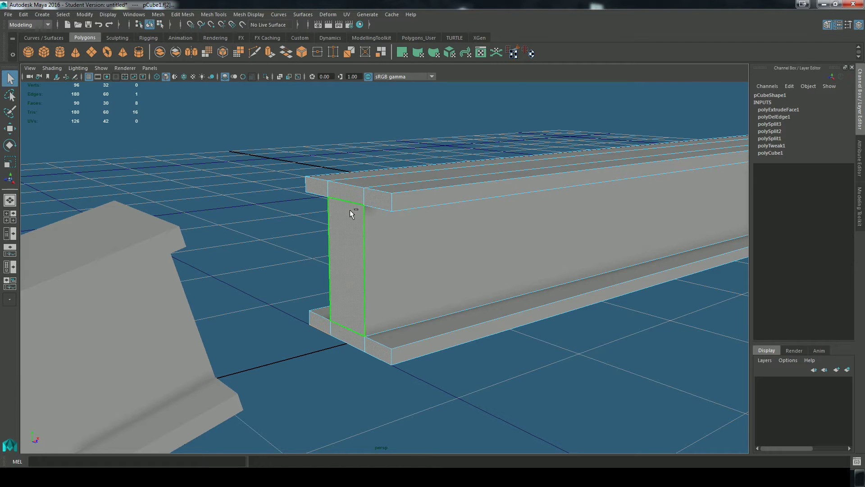
pyautogui.keyDown('shift'); pyautogui.click(370, 352); pyautogui.keyUp('shift')
pyautogui.click(218, 14)
pyautogui.moveTo(190, 15)
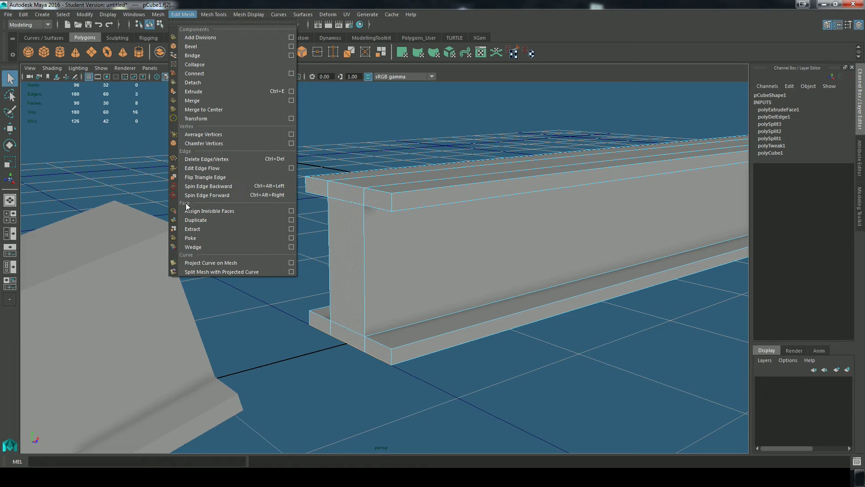
pyautogui.click(197, 248)
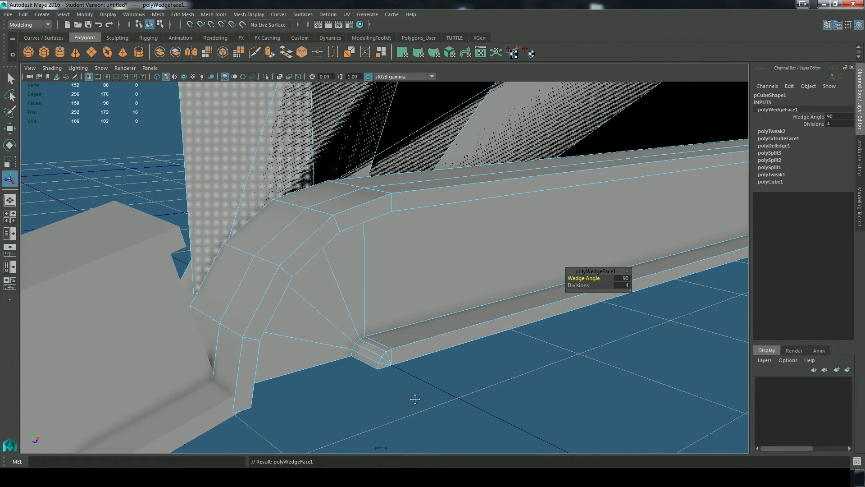
pyautogui.keyDown('alt'); pyautogui.moveTo(415, 399); pyautogui.dragTo(495, 402); pyautogui.keyUp('alt')
pyautogui.hotkey('ctrl', 'z')
# Step: Wedge only the level beam's end-cap faces about the bottom edge, with a 15-degree wedge angle and 1 division
pyautogui.keyDown('alt'); pyautogui.moveTo(516, 294); pyautogui.dragTo(460, 226); pyautogui.keyUp('alt')
pyautogui.keyDown('alt'); pyautogui.moveTo(517, 355); pyautogui.dragTo(406, 367); pyautogui.keyUp('alt')
pyautogui.press('g')
pyautogui.keyDown('alt'); pyautogui.moveTo(627, 354); pyautogui.dragTo(544, 343); pyautogui.keyUp('alt')
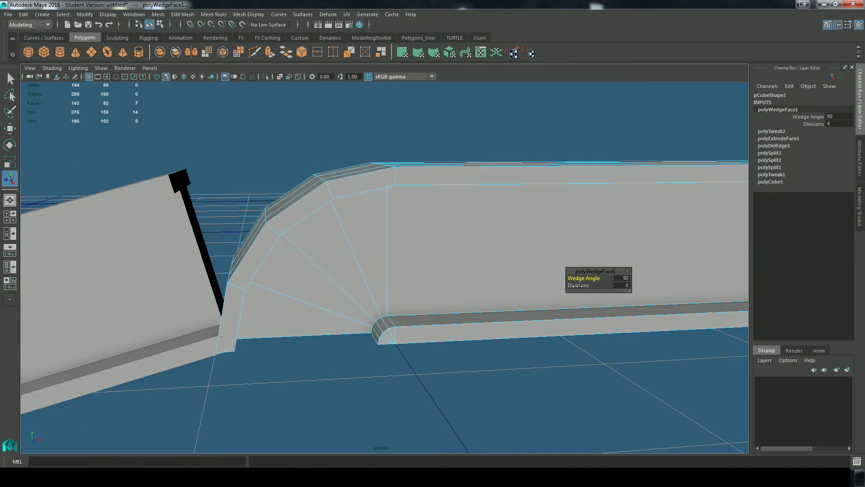
pyautogui.moveTo(584, 278); pyautogui.dragTo(603, 279)
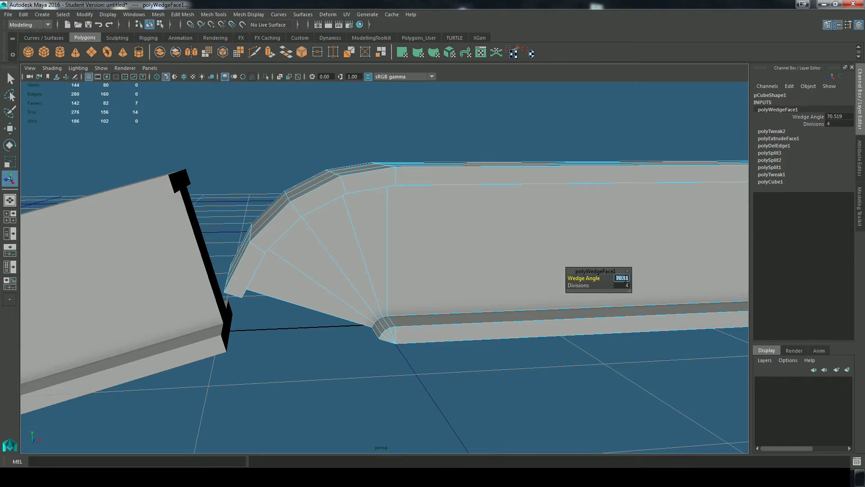
pyautogui.write('5')
pyautogui.press('Return')
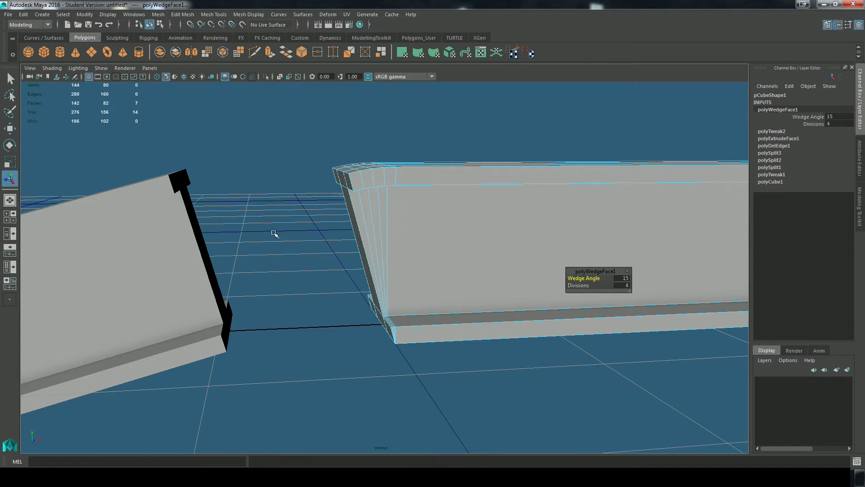
pyautogui.keyDown('alt'); pyautogui.moveTo(293, 249); pyautogui.dragTo(228, 229); pyautogui.keyUp('alt')
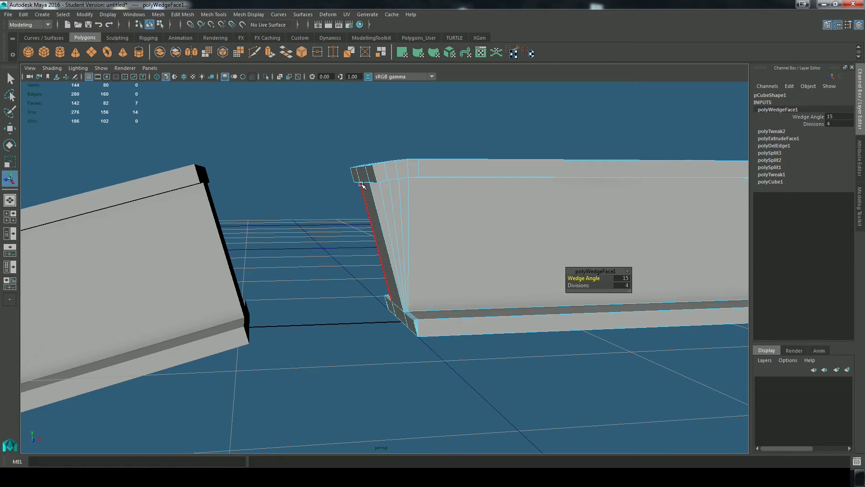
pyautogui.moveTo(581, 285); pyautogui.dragTo(559, 285)
pyautogui.keyDown('alt'); pyautogui.moveTo(481, 364); pyautogui.dragTo(481, 380); pyautogui.keyUp('alt')
pyautogui.keyDown('alt'); pyautogui.moveTo(564, 302); pyautogui.dragTo(212, 319, button='right'); pyautogui.keyUp('alt')
pyautogui.keyDown('alt'); pyautogui.moveTo(211, 318); pyautogui.dragTo(234, 321); pyautogui.keyUp('alt')
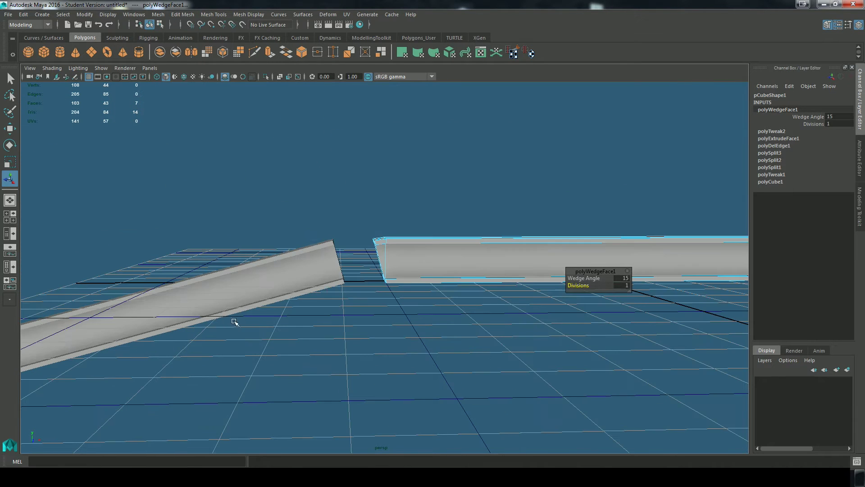
# Step: Rotate the tilted beam around its end corner pivot to Rotate Z 30
pyautogui.click(318, 279)
pyautogui.press('w')
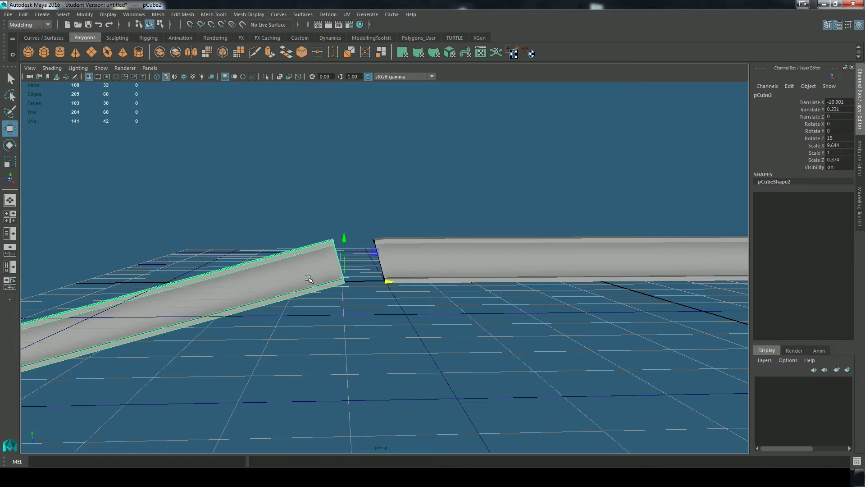
pyautogui.press('e')
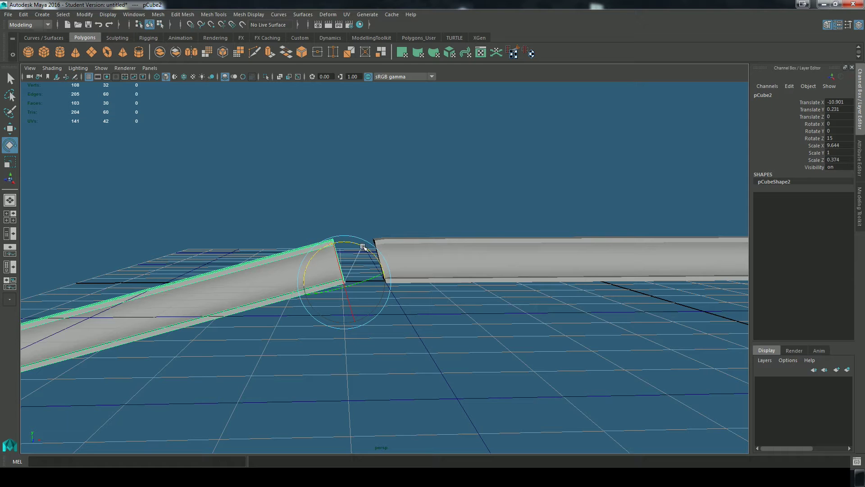
pyautogui.moveTo(359, 246); pyautogui.dragTo(355, 242)
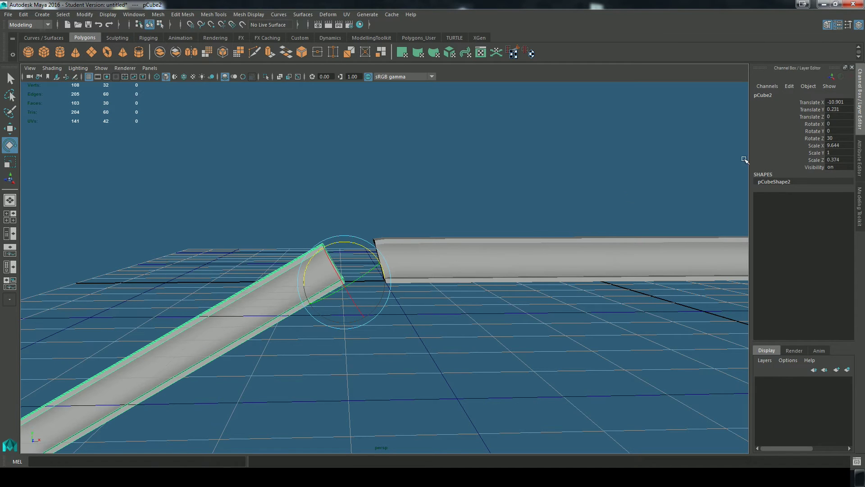
pyautogui.scroll(5, 433, 290)
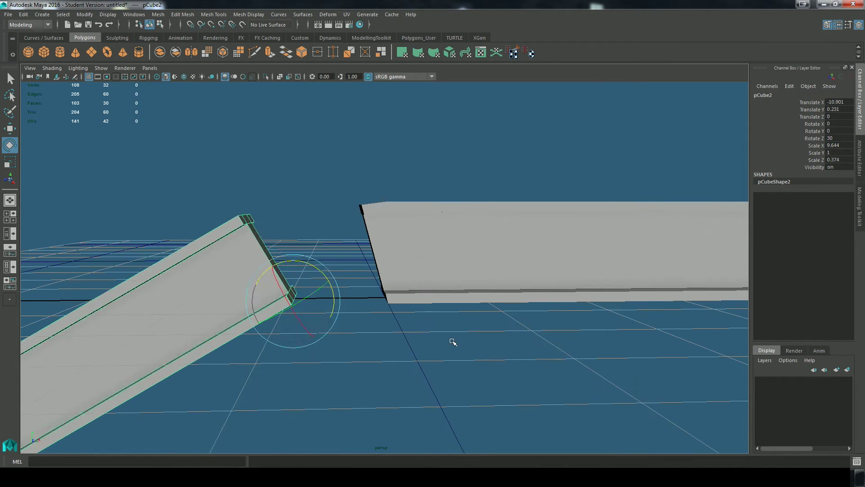
# Step: Undo the tilted beam's rotation and the wedge on the level beam's end
pyautogui.click(452, 342)
pyautogui.click(392, 264)
pyautogui.keyDown('alt'); pyautogui.moveTo(392, 265); pyautogui.dragTo(459, 326); pyautogui.keyUp('alt')
pyautogui.hotkey('ctrl', 'z')
pyautogui.hotkey('ctrl', 'z')
pyautogui.hotkey('ctrl', 'z')
pyautogui.hotkey('ctrl', 'z')
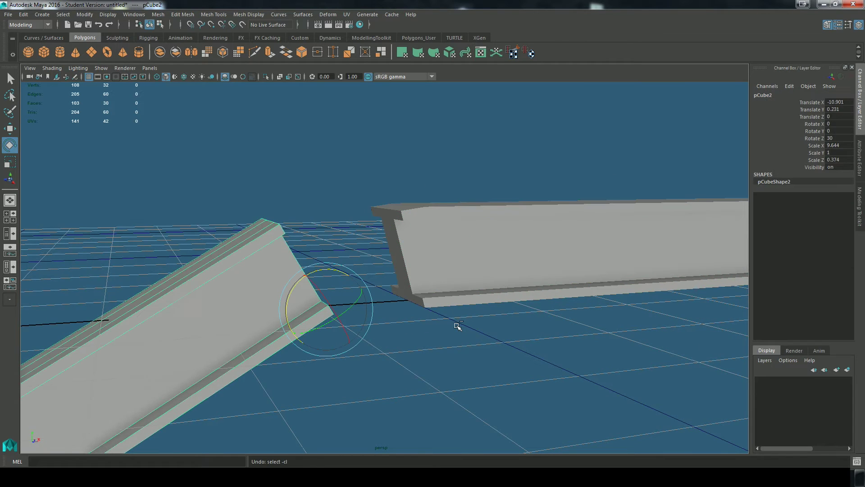
pyautogui.hotkey('ctrl', 'z')
pyautogui.hotkey('ctrl', 'z')
# Step: Set the tilted beam to a steeper slope by rotating it to 30 degrees about Z
pyautogui.click(269, 266)
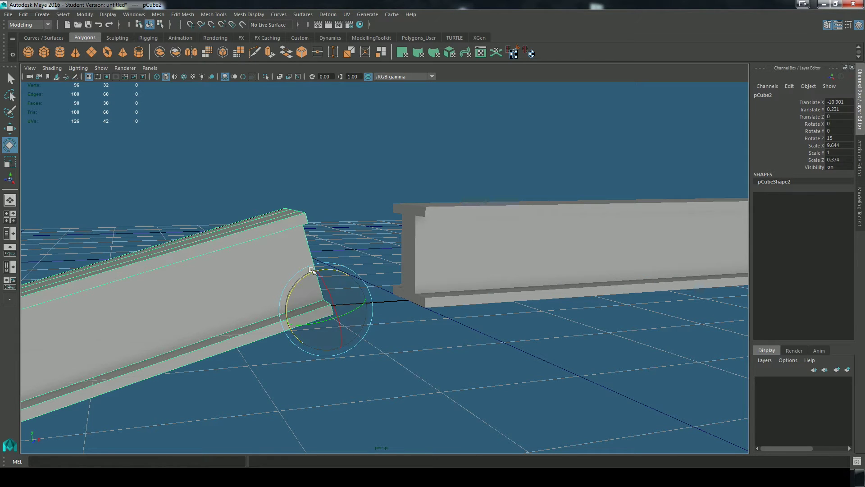
pyautogui.moveTo(303, 277); pyautogui.dragTo(300, 282)
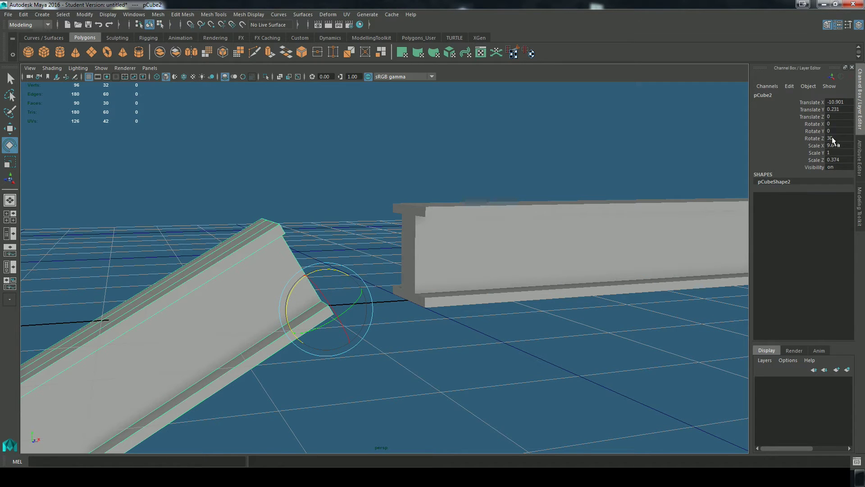
# Step: Add the bottom end edge to the level beam's end-face selection, remove the stray face, and apply Wedge
pyautogui.click(468, 266)
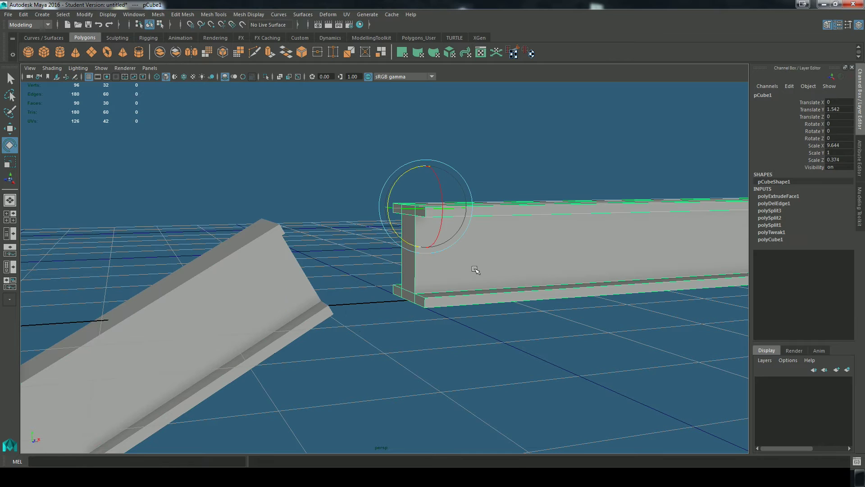
pyautogui.moveTo(474, 226); pyautogui.dragTo(505, 242, button='right')
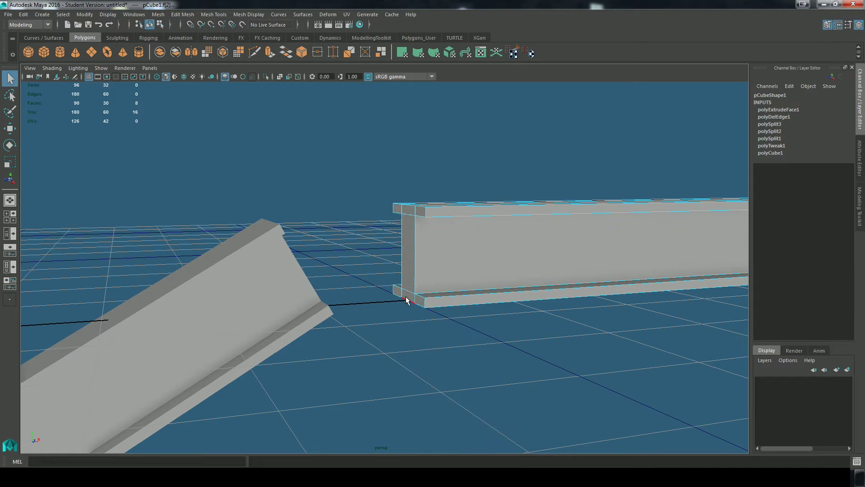
pyautogui.scroll(3, 422, 312)
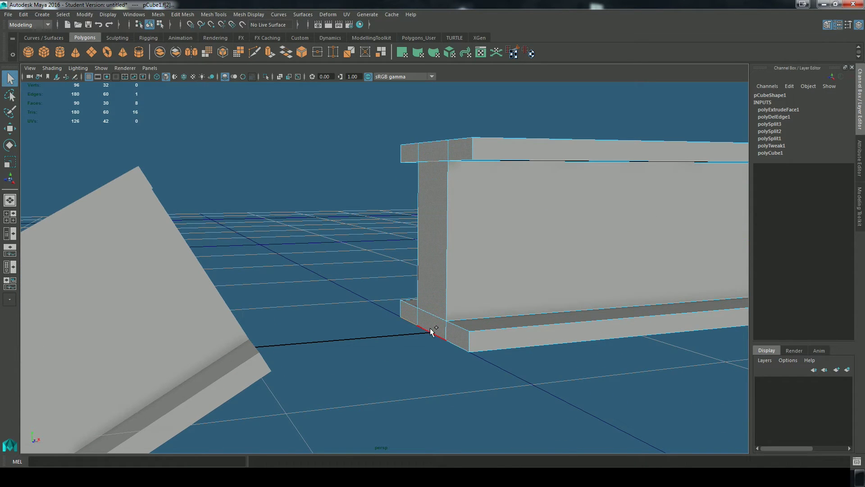
pyautogui.keyDown('alt'); pyautogui.moveTo(403, 355); pyautogui.dragTo(531, 361); pyautogui.keyUp('alt')
pyautogui.keyDown('ctrl'); pyautogui.click(372, 220); pyautogui.keyUp('ctrl')
pyautogui.keyDown('alt'); pyautogui.moveTo(547, 302); pyautogui.dragTo(406, 293); pyautogui.keyUp('alt')
pyautogui.click(182, 14)
pyautogui.click(215, 246)
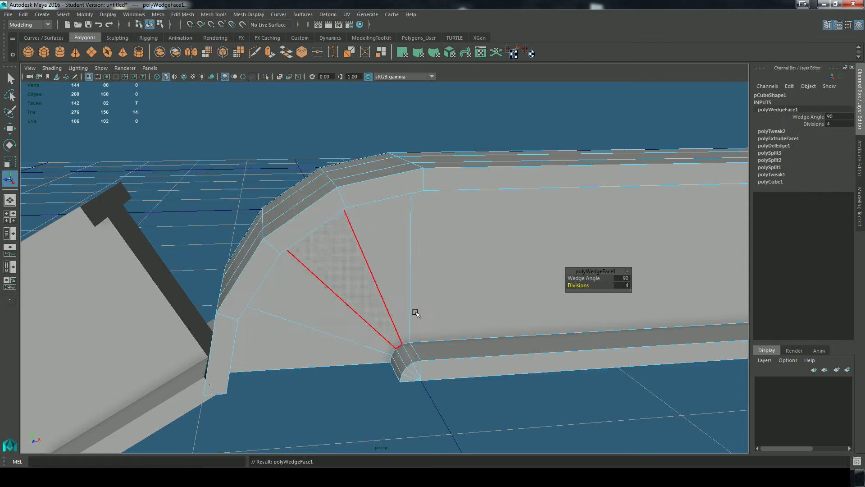
# Step: Set the wedge angle to 30 degrees and the divisions to 1, leaving the wedge deselected
pyautogui.click(625, 278)
pyautogui.write('30')
pyautogui.press('Return')
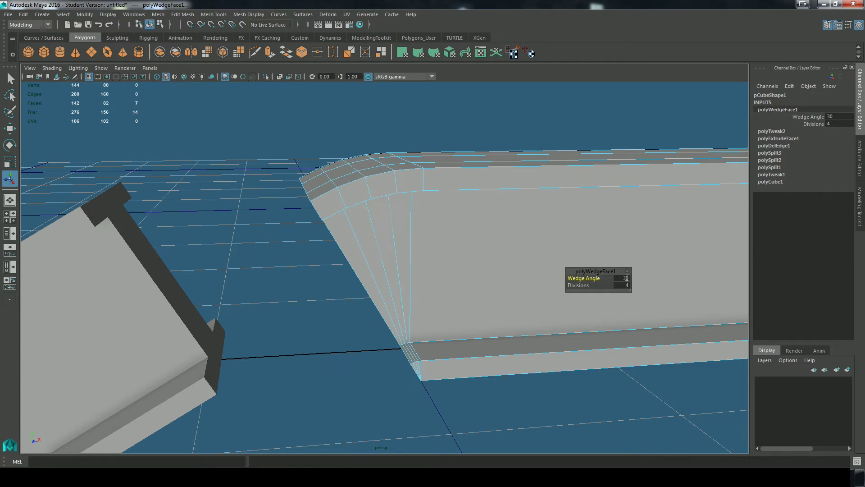
pyautogui.click(626, 285)
pyautogui.press('Return')
pyautogui.keyDown('alt'); pyautogui.moveTo(483, 344); pyautogui.dragTo(504, 370); pyautogui.keyUp('alt')
pyautogui.click(317, 341)
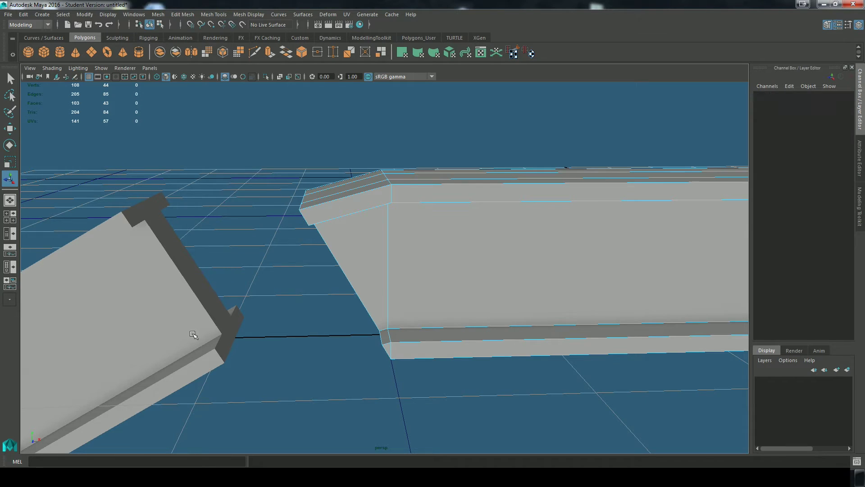
# Step: Move the tilted beam's pivot to its upper end corner and vertex-snap it onto the wedge's matching upper corner at X -9.959
pyautogui.click(155, 328)
pyautogui.keyDown('alt'); pyautogui.moveTo(335, 300); pyautogui.dragTo(386, 319, button='middle'); pyautogui.keyUp('alt')
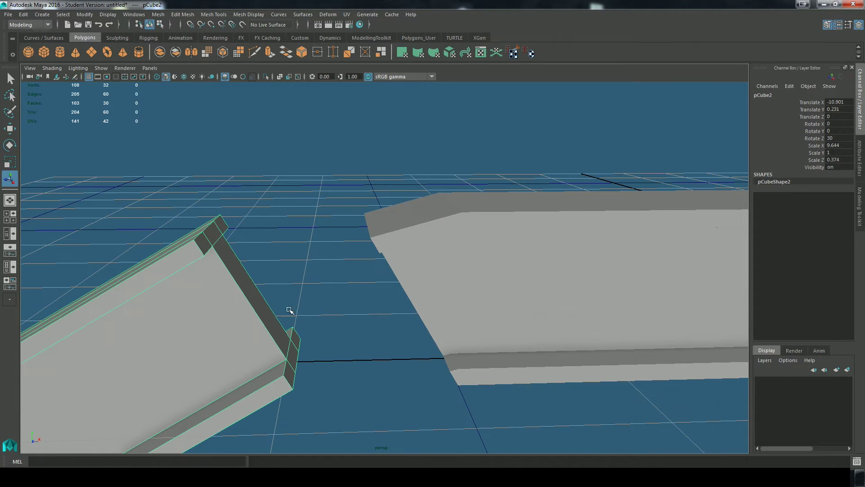
pyautogui.keyDown('alt'); pyautogui.moveTo(265, 310); pyautogui.dragTo(258, 327); pyautogui.keyUp('alt')
pyautogui.press('w')
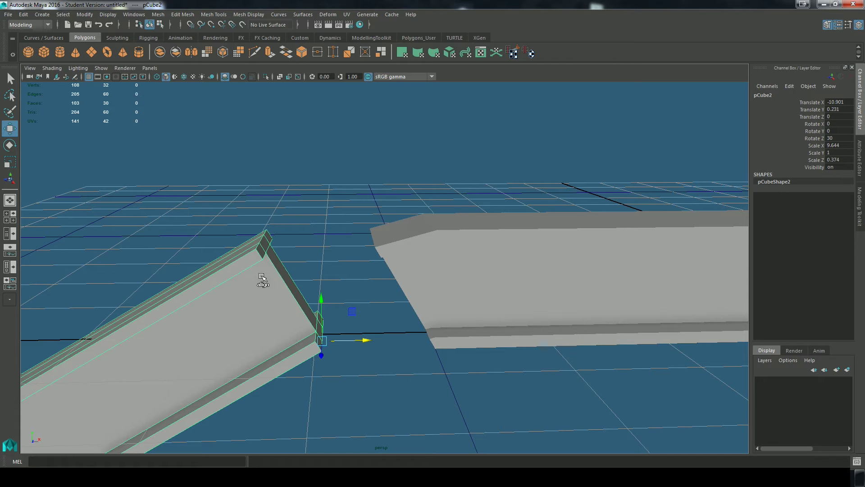
pyautogui.click(260, 252)
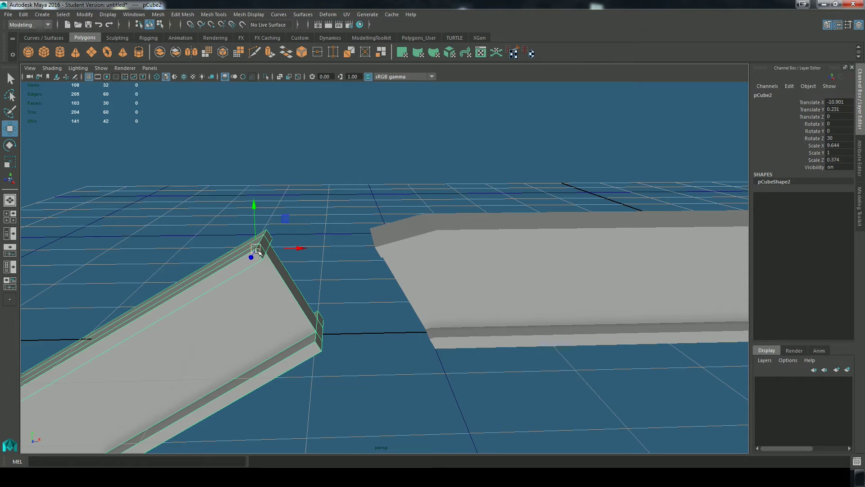
pyautogui.press('v')
pyautogui.moveTo(255, 249); pyautogui.dragTo(375, 247)
pyautogui.click(460, 375)
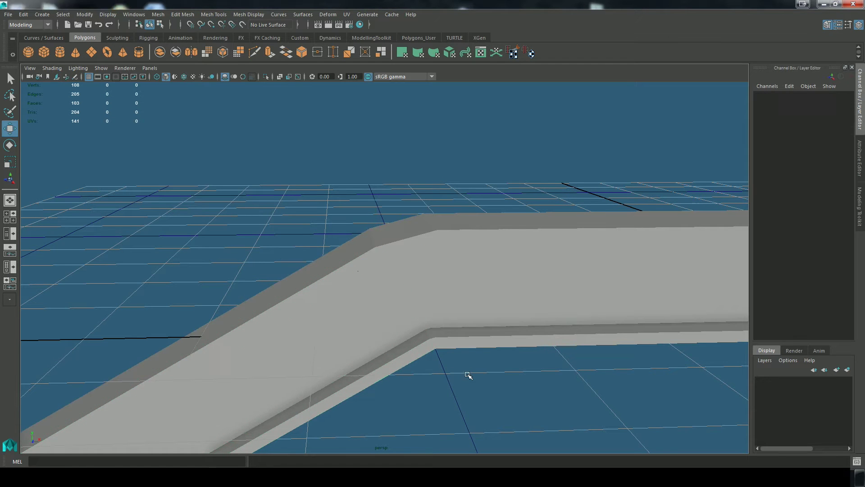
# Step: Examine the wedged joint between the tilted and level beams from several angles, selecting each beam in turn
pyautogui.keyDown('alt'); pyautogui.moveTo(531, 366); pyautogui.dragTo(525, 353); pyautogui.keyUp('alt')
pyautogui.click(341, 230)
pyautogui.click(430, 222)
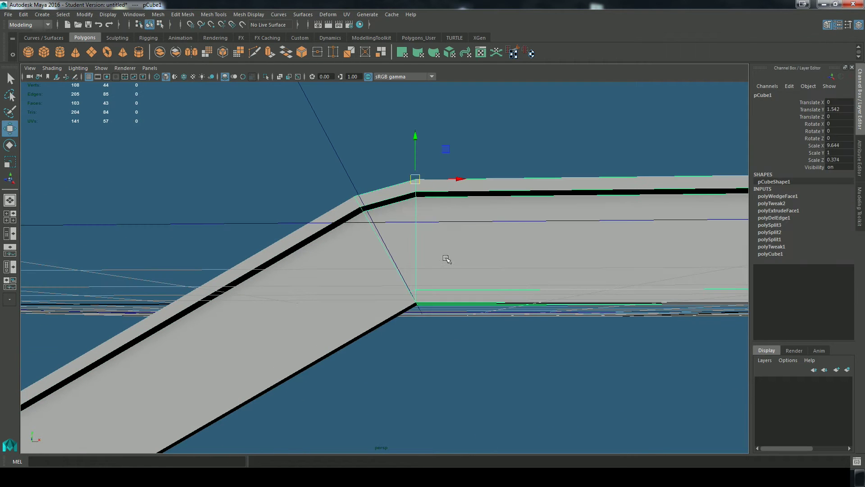
pyautogui.keyDown('alt'); pyautogui.moveTo(453, 260); pyautogui.dragTo(481, 242, button='right'); pyautogui.keyUp('alt')
pyautogui.keyDown('alt'); pyautogui.moveTo(481, 242); pyautogui.dragTo(468, 277, button='middle'); pyautogui.keyUp('alt')
pyautogui.click(224, 265)
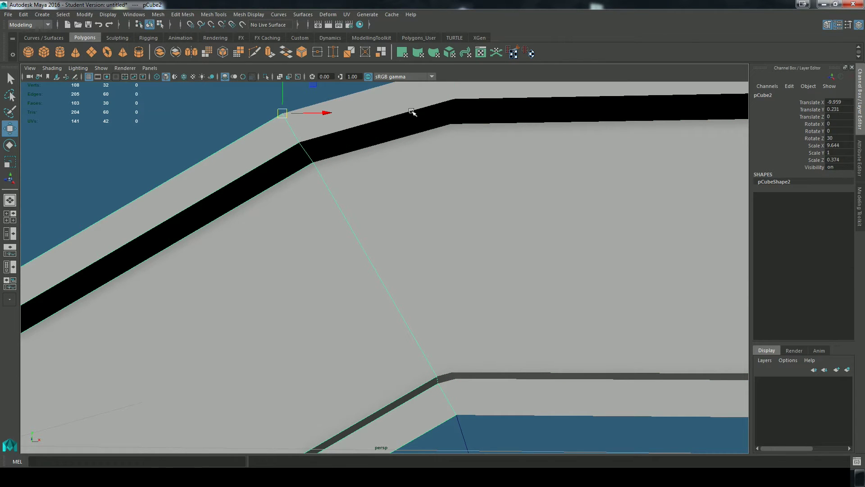
pyautogui.click(428, 144)
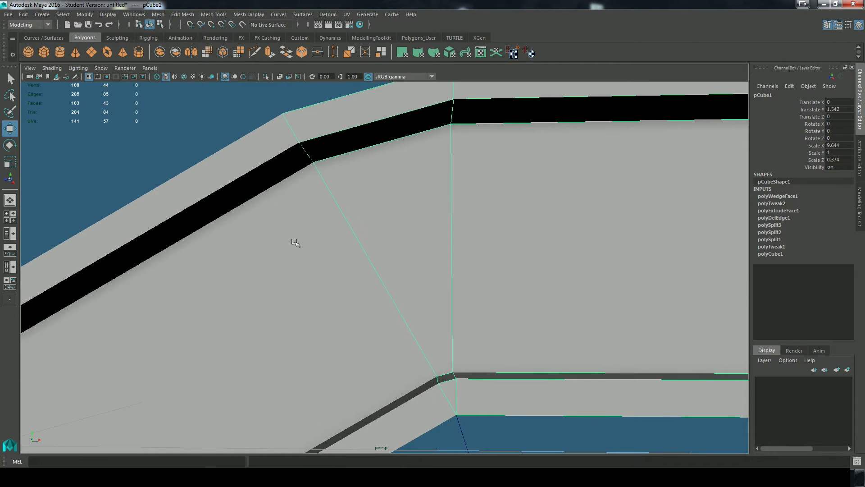
pyautogui.scroll(-10, 303, 249)
pyautogui.keyDown('alt'); pyautogui.moveTo(377, 332); pyautogui.dragTo(402, 220, button='middle'); pyautogui.keyUp('alt')
pyautogui.scroll(-4, 404, 238)
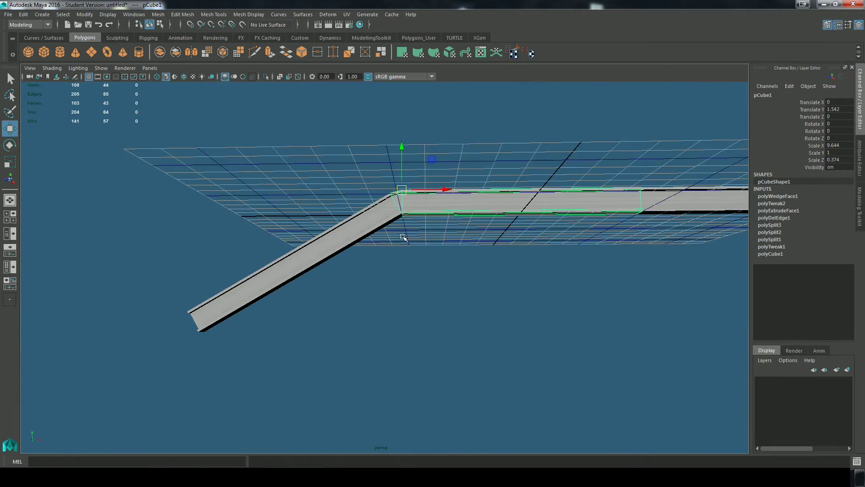
pyautogui.keyDown('alt'); pyautogui.moveTo(405, 238); pyautogui.dragTo(398, 279); pyautogui.keyUp('alt')
pyautogui.scroll(-8, 390, 269)
pyautogui.click(395, 277)
# Step: Duplicate the far level beam and move the copy to the tilted beam's lower end, at about X -9.11, Y -3.679
pyautogui.scroll(8, 336, 312)
pyautogui.keyDown('alt'); pyautogui.moveTo(287, 308); pyautogui.dragTo(454, 248, button='middle'); pyautogui.keyUp('alt')
pyautogui.keyDown('alt'); pyautogui.moveTo(516, 291); pyautogui.dragTo(341, 402, button='middle'); pyautogui.keyUp('alt')
pyautogui.click(686, 282)
pyautogui.keyDown('alt'); pyautogui.moveTo(686, 282); pyautogui.dragTo(550, 374, button='right'); pyautogui.keyUp('alt')
pyautogui.keyDown('alt'); pyautogui.moveTo(461, 325); pyautogui.dragTo(450, 346); pyautogui.keyUp('alt')
pyautogui.hotkey('ctrl', 'd')
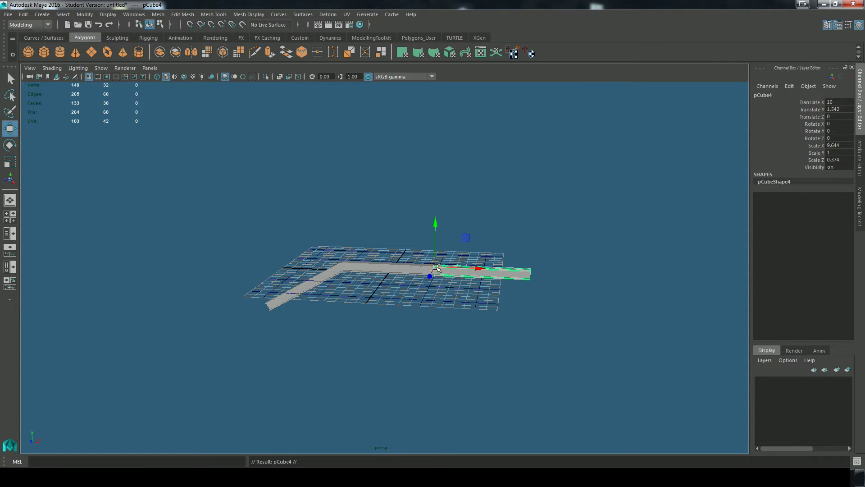
pyautogui.moveTo(436, 267); pyautogui.dragTo(273, 308)
pyautogui.press('f')
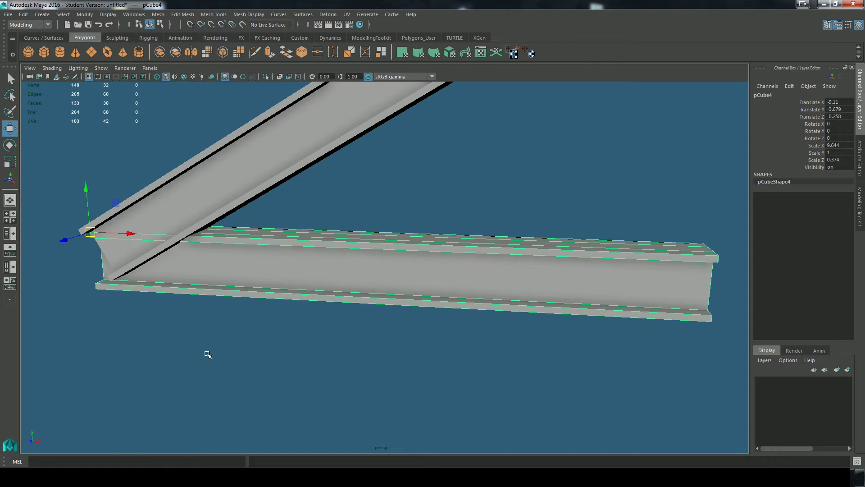
# Step: Rotate the copied beam -90 degrees about Z at the tilted beam's lower end so it hangs vertically
pyautogui.keyDown('alt'); pyautogui.moveTo(207, 354); pyautogui.dragTo(316, 375); pyautogui.keyUp('alt')
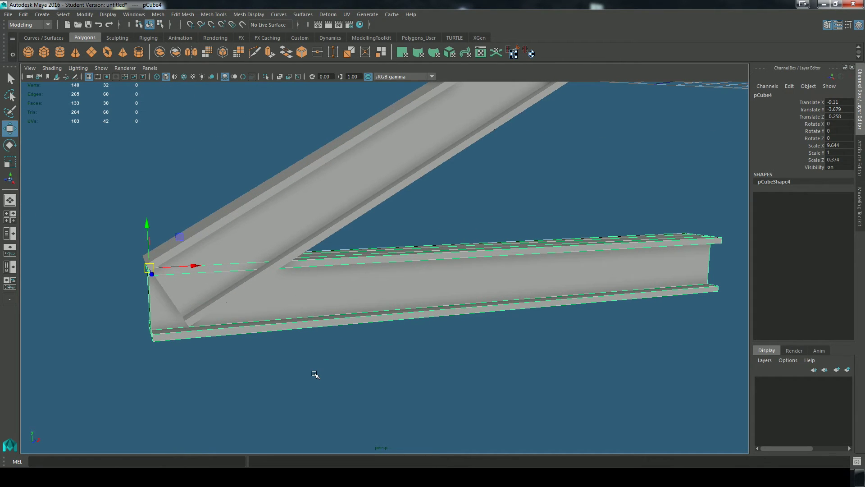
pyautogui.press('e')
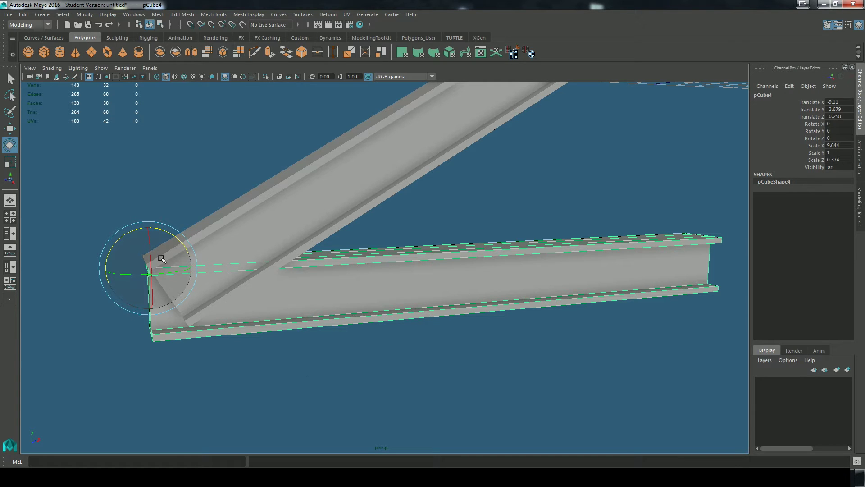
pyautogui.click(189, 245)
pyautogui.hotkey('ctrl', 'z')
pyautogui.moveTo(167, 232); pyautogui.dragTo(188, 281)
# Step: Vertex-snap the vertical beam's upper corner onto the tilted beam's lower inner corner at X -8.66, Y -4.458, Z 0
pyautogui.keyDown('alt'); pyautogui.moveTo(407, 331); pyautogui.dragTo(376, 343); pyautogui.keyUp('alt')
pyautogui.press('w')
pyautogui.moveTo(275, 237); pyautogui.dragTo(334, 309)
pyautogui.keyDown('alt'); pyautogui.moveTo(334, 310); pyautogui.dragTo(369, 351, button='right'); pyautogui.keyUp('alt')
pyautogui.keyDown('alt'); pyautogui.moveTo(369, 352); pyautogui.dragTo(394, 352); pyautogui.keyUp('alt')
pyautogui.keyDown('alt'); pyautogui.moveTo(393, 352); pyautogui.dragTo(458, 371, button='right'); pyautogui.keyUp('alt')
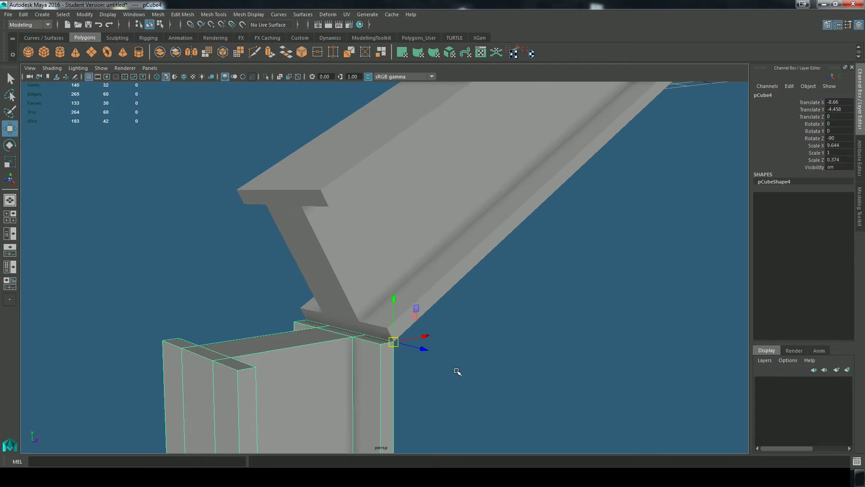
# Step: Select all seven end faces at the tilted beam's lower end
pyautogui.keyDown('alt'); pyautogui.moveTo(458, 371); pyautogui.dragTo(435, 350); pyautogui.keyUp('alt')
pyautogui.moveTo(290, 228); pyautogui.dragTo(295, 251, button='right')
pyautogui.click(301, 293)
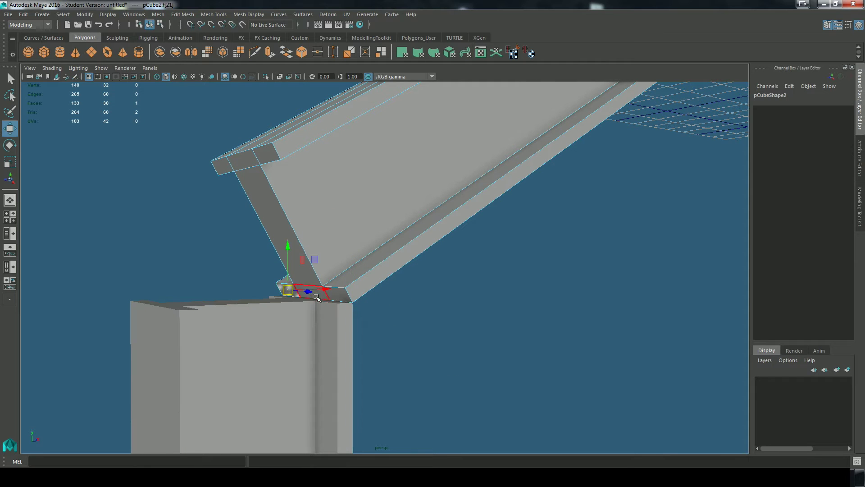
pyautogui.press('q')
pyautogui.keyDown('shift'); pyautogui.click(313, 293); pyautogui.keyUp('shift')
pyautogui.keyDown('shift'); pyautogui.click(337, 294); pyautogui.keyUp('shift')
pyautogui.keyDown('shift'); pyautogui.click(295, 267); pyautogui.keyUp('shift')
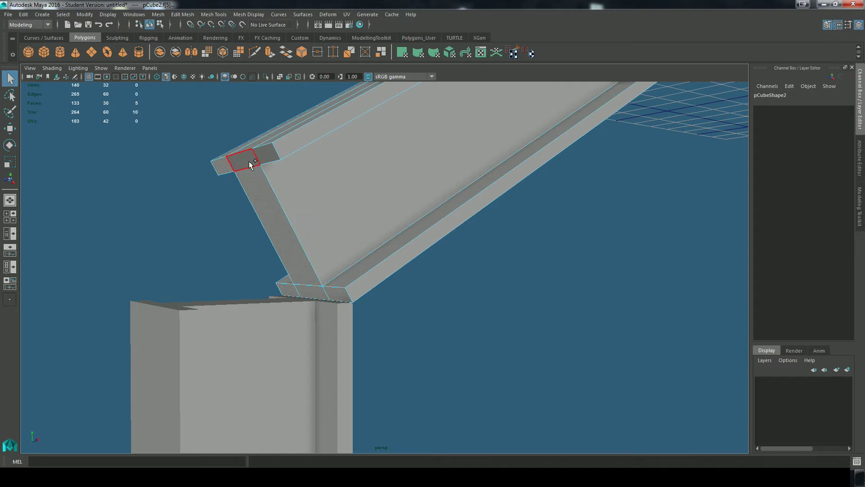
pyautogui.keyDown('shift'); pyautogui.click(249, 161); pyautogui.keyUp('shift')
pyautogui.keyDown('shift'); pyautogui.click(269, 154); pyautogui.keyUp('shift')
# Step: Add the three lower end edges as the hinge and wedge the selected faces at an angle of 60 degrees
pyautogui.moveTo(290, 211); pyautogui.dragTo(290, 302, button='right')
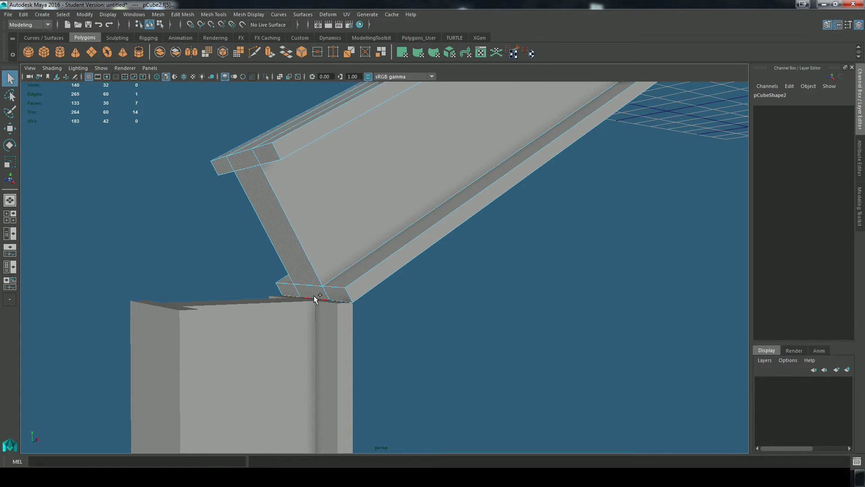
pyautogui.keyDown('shift'); pyautogui.click(340, 299); pyautogui.keyUp('shift')
pyautogui.keyDown('alt'); pyautogui.moveTo(386, 358); pyautogui.dragTo(353, 369); pyautogui.keyUp('alt')
pyautogui.click(182, 14)
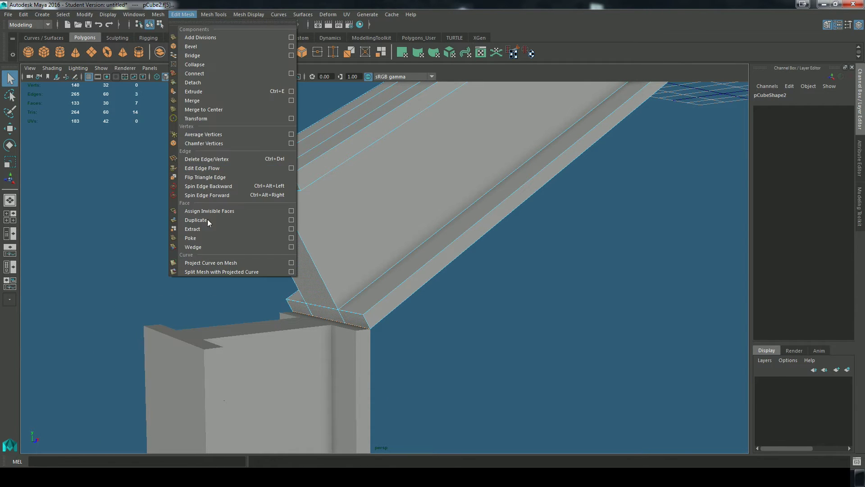
pyautogui.click(211, 243)
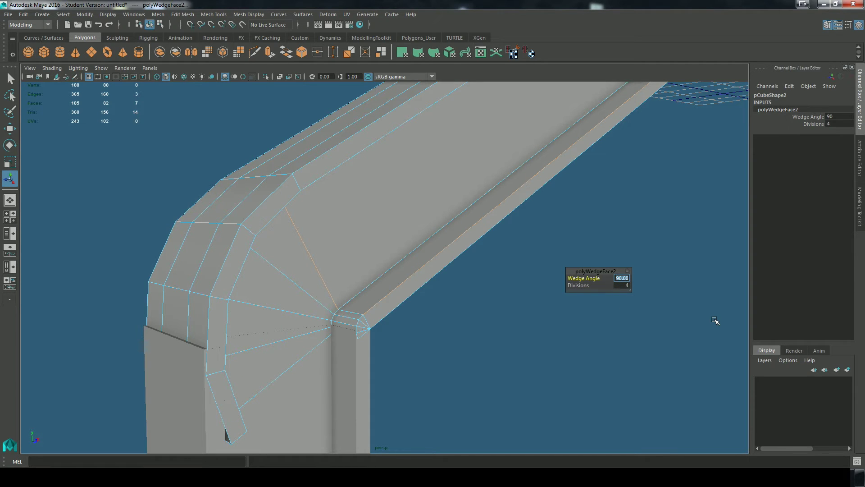
pyautogui.write('60')
pyautogui.press('Return')
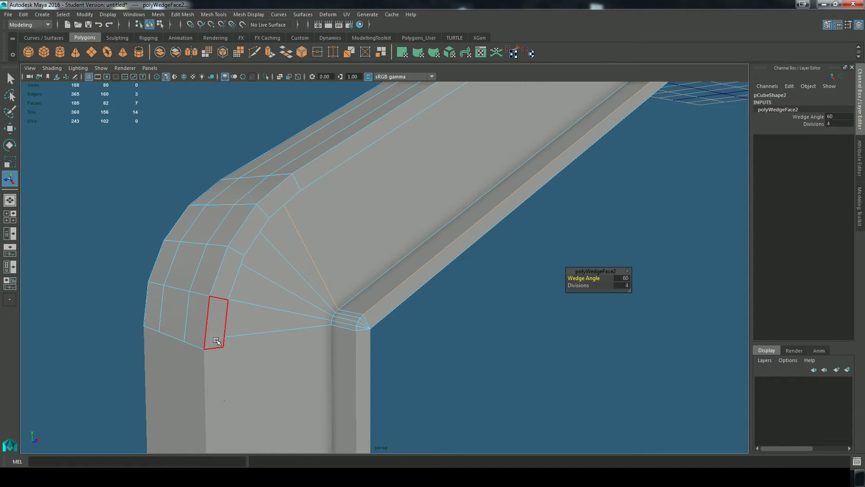
# Step: Set the new wedge's divisions to 1 and check the corner against the vertical beam
pyautogui.keyDown('alt'); pyautogui.moveTo(229, 308); pyautogui.dragTo(390, 365); pyautogui.keyUp('alt')
pyautogui.keyDown('alt'); pyautogui.moveTo(359, 361); pyautogui.dragTo(508, 361, button='middle'); pyautogui.keyUp('alt')
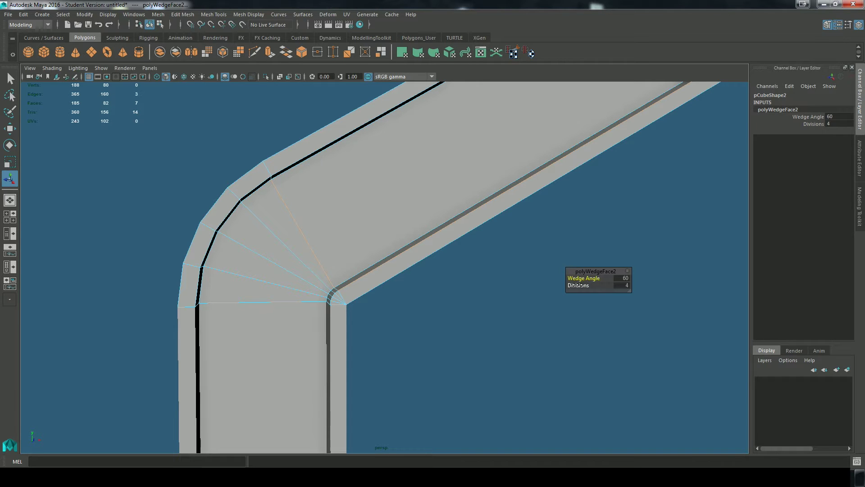
pyautogui.moveTo(579, 285); pyautogui.dragTo(554, 287)
pyautogui.scroll(-10, 431, 359)
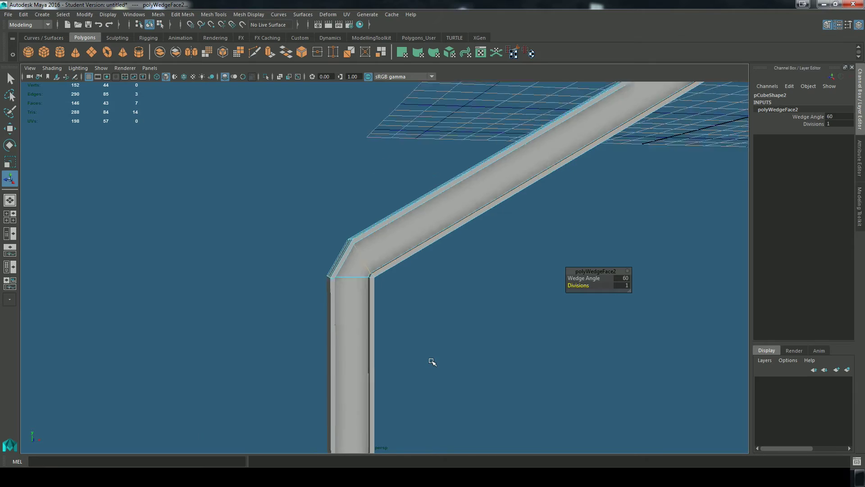
pyautogui.keyDown('alt'); pyautogui.moveTo(553, 286); pyautogui.dragTo(488, 332); pyautogui.keyUp('alt')
pyautogui.scroll(3, 468, 355)
pyautogui.keyDown('alt'); pyautogui.moveTo(468, 355); pyautogui.dragTo(466, 326, button='middle'); pyautogui.keyUp('alt')
pyautogui.keyDown('alt'); pyautogui.moveTo(466, 326); pyautogui.dragTo(404, 338); pyautogui.keyUp('alt')
pyautogui.scroll(5, 347, 360)
pyautogui.keyDown('alt'); pyautogui.moveTo(347, 359); pyautogui.dragTo(355, 294, button='middle'); pyautogui.keyUp('alt')
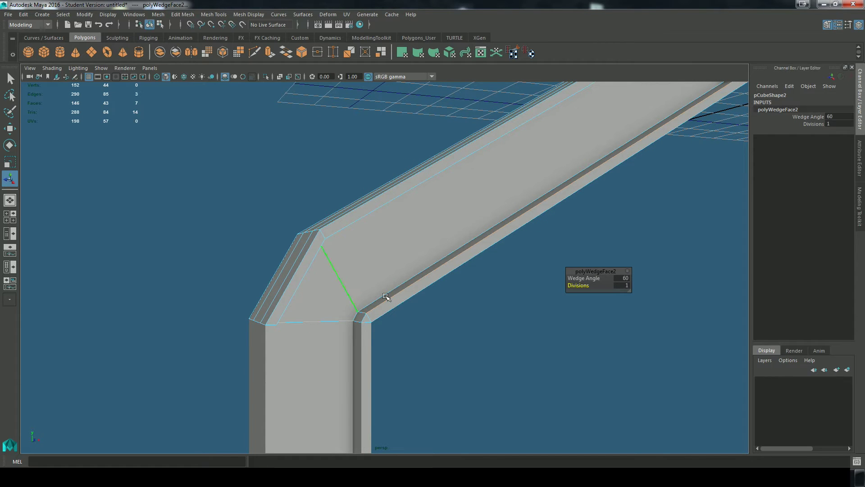
# Step: Try the wedge with 7 divisions for a rounder corner
pyautogui.moveTo(584, 287); pyautogui.dragTo(610, 284)
pyautogui.keyDown('alt'); pyautogui.moveTo(548, 328); pyautogui.dragTo(533, 328); pyautogui.keyUp('alt')
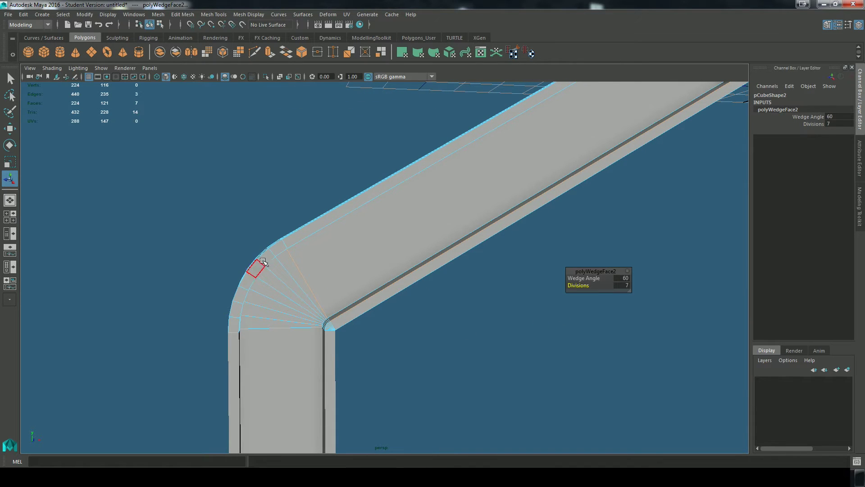
pyautogui.keyDown('alt'); pyautogui.moveTo(389, 358); pyautogui.dragTo(416, 342); pyautogui.keyUp('alt')
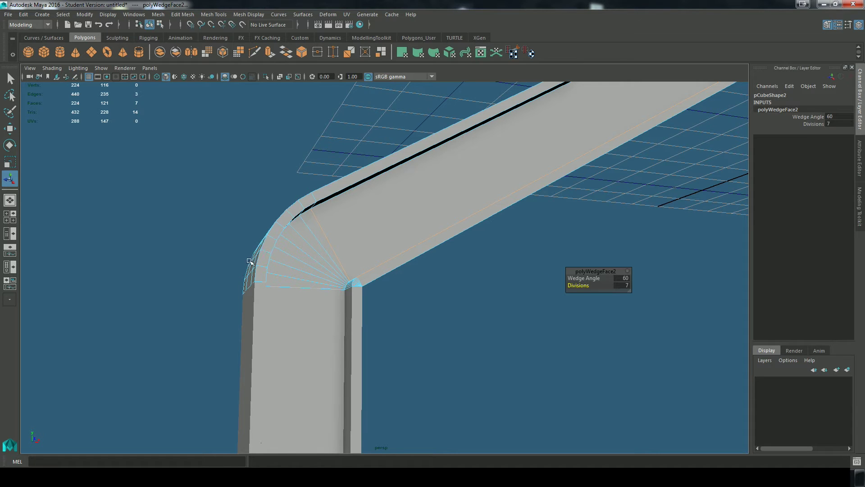
# Step: Return the wedge to 1 division, leave component mode and select the tilted beam as an object
pyautogui.moveTo(580, 287); pyautogui.dragTo(440, 349)
pyautogui.click(442, 351)
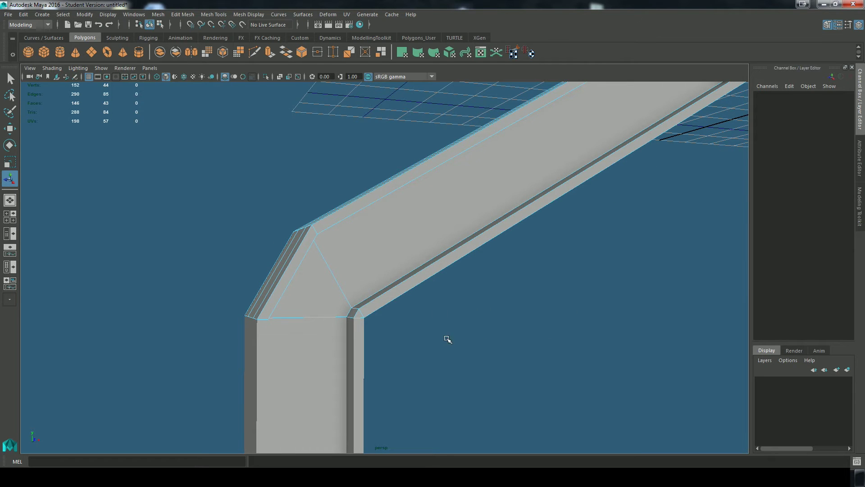
pyautogui.moveTo(338, 226); pyautogui.dragTo(381, 212, button='right')
pyautogui.keyDown('alt'); pyautogui.moveTo(548, 342); pyautogui.dragTo(532, 348); pyautogui.keyUp('alt')
pyautogui.click(328, 252)
# Step: Examine the joined level, tilted and vertical beams from several angles, selecting the far level beam and the tilted beam
pyautogui.scroll(-3, 563, 370)
pyautogui.scroll(-5, 522, 342)
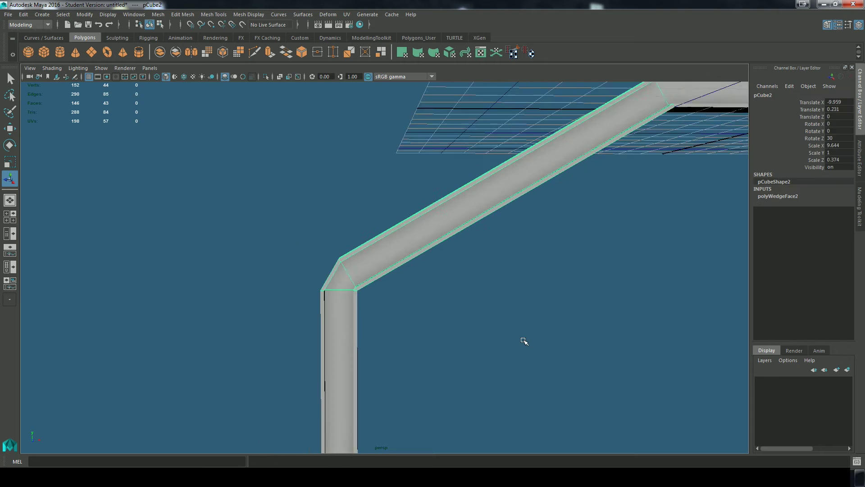
pyautogui.scroll(-1, 521, 340)
pyautogui.keyDown('alt'); pyautogui.moveTo(604, 249); pyautogui.dragTo(494, 298, button='middle'); pyautogui.keyUp('alt')
pyautogui.scroll(-6, 500, 303)
pyautogui.keyDown('alt'); pyautogui.moveTo(541, 345); pyautogui.dragTo(552, 363); pyautogui.keyUp('alt')
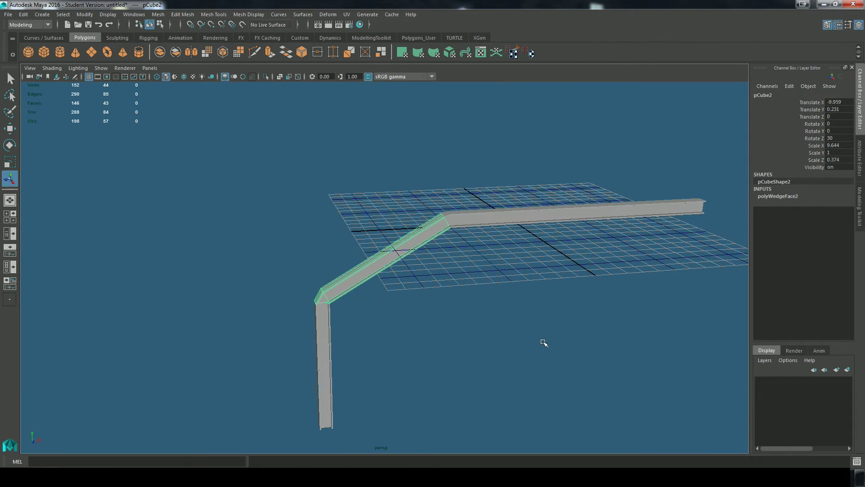
pyautogui.click(502, 339)
pyautogui.keyDown('alt'); pyautogui.moveTo(434, 300); pyautogui.dragTo(631, 267); pyautogui.keyUp('alt')
pyautogui.click(631, 270)
pyautogui.keyDown('alt'); pyautogui.moveTo(579, 349); pyautogui.dragTo(365, 324); pyautogui.keyUp('alt')
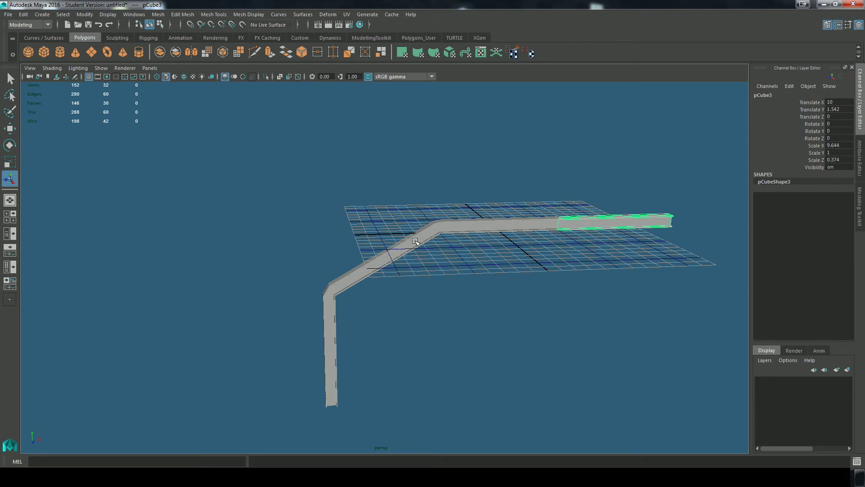
pyautogui.keyDown('alt'); pyautogui.moveTo(330, 346); pyautogui.dragTo(413, 271); pyautogui.keyUp('alt')
pyautogui.click(398, 251)
pyautogui.click(425, 227)
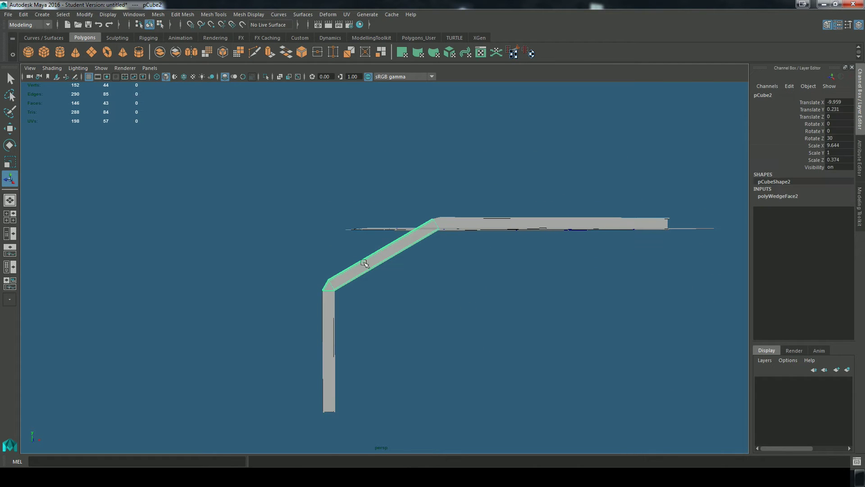
pyautogui.scroll(3, 405, 320)
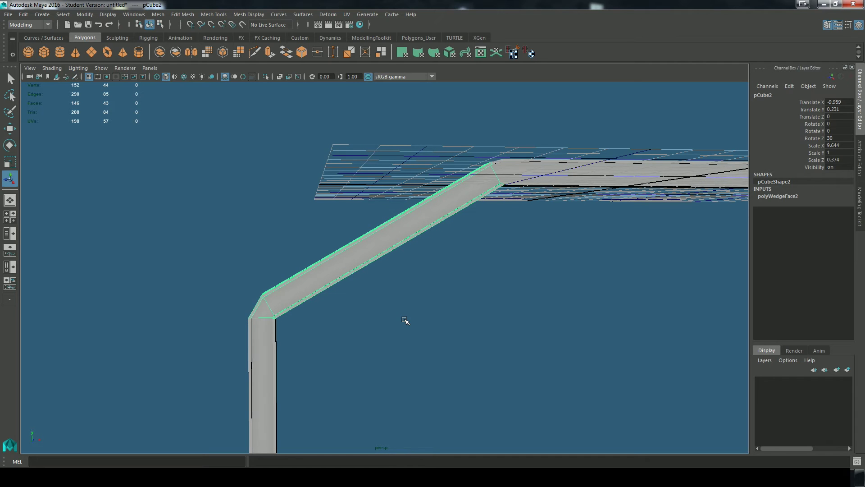
pyautogui.scroll(-2, 406, 320)
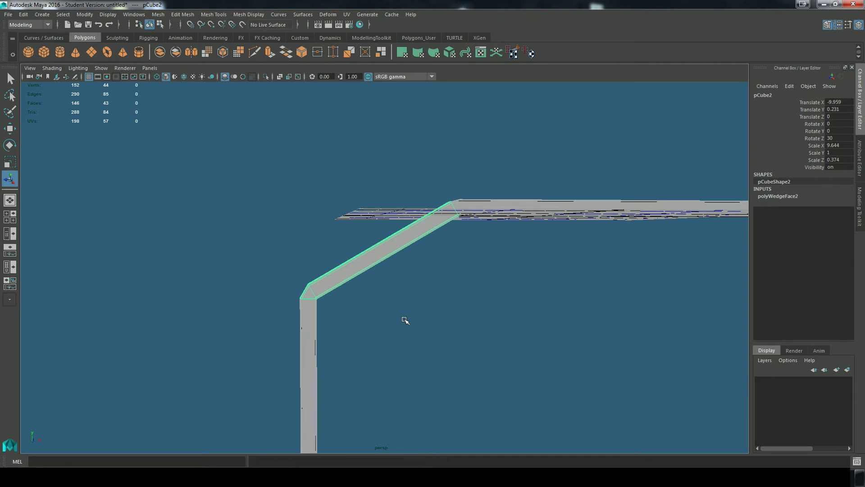
# Step: Try scaling the tilted beam along its own length, undoing the change
pyautogui.press('e')
pyautogui.press('r')
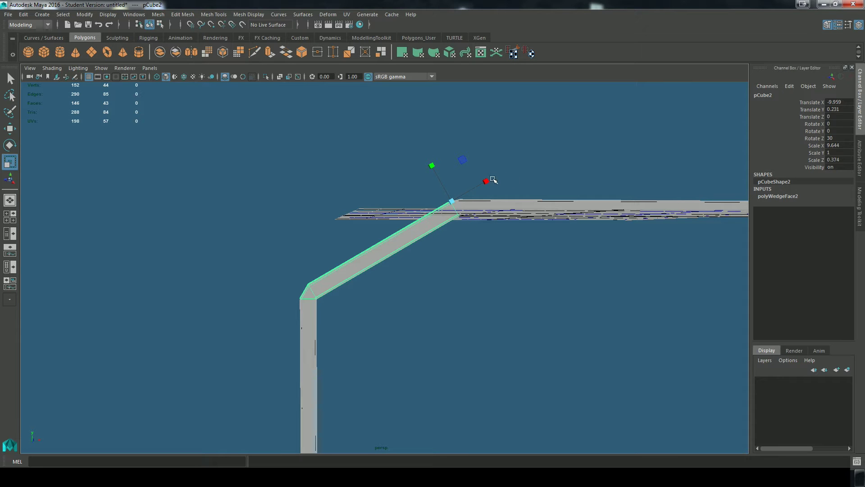
pyautogui.moveTo(486, 181)
pyautogui.mouseDown()
pyautogui.moveTo(470, 192)
pyautogui.moveTo(488, 180)
pyautogui.mouseUp()
pyautogui.hotkey('ctrl', 'z')
pyautogui.scroll(4, 476, 249)
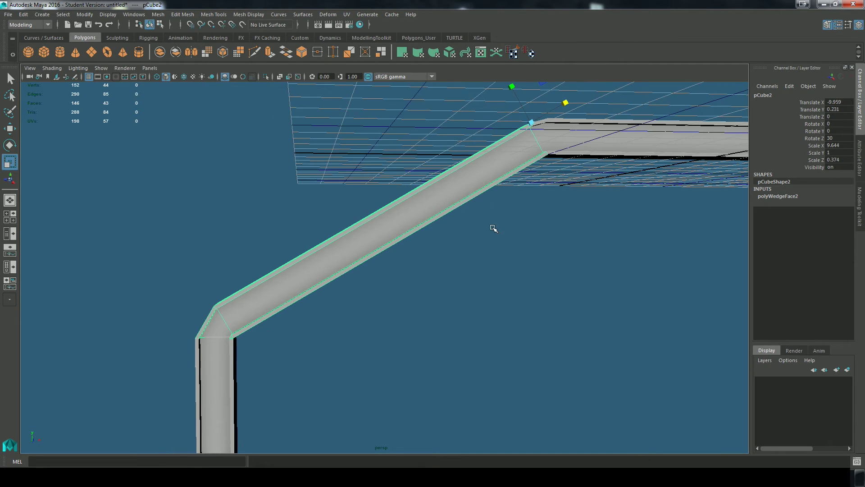
pyautogui.keyDown('alt'); pyautogui.moveTo(504, 247); pyautogui.dragTo(490, 257, button='middle'); pyautogui.keyUp('alt')
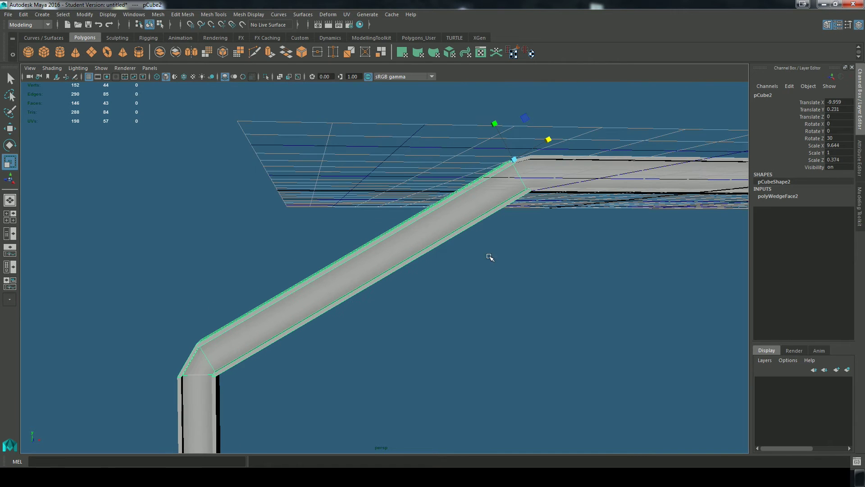
# Step: Set the Scale tool's axis orientation to World, try stretching the tilted beam along X, and undo the stretch
pyautogui.click(847, 26)
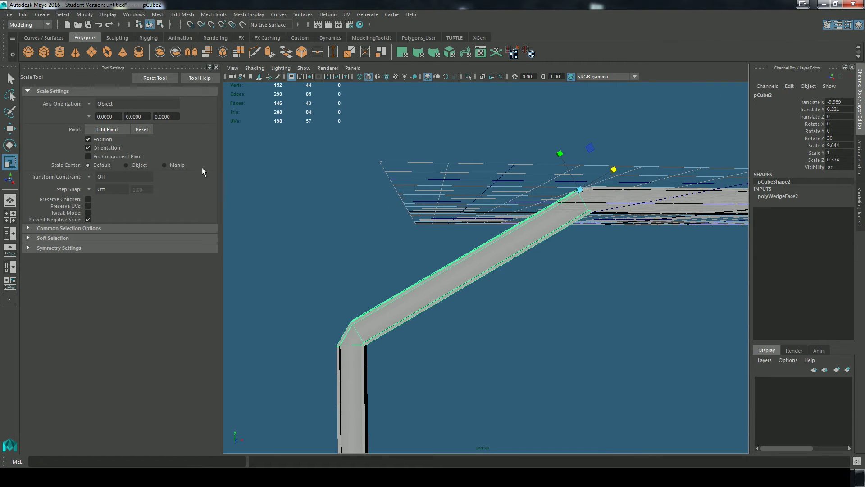
pyautogui.click(91, 104)
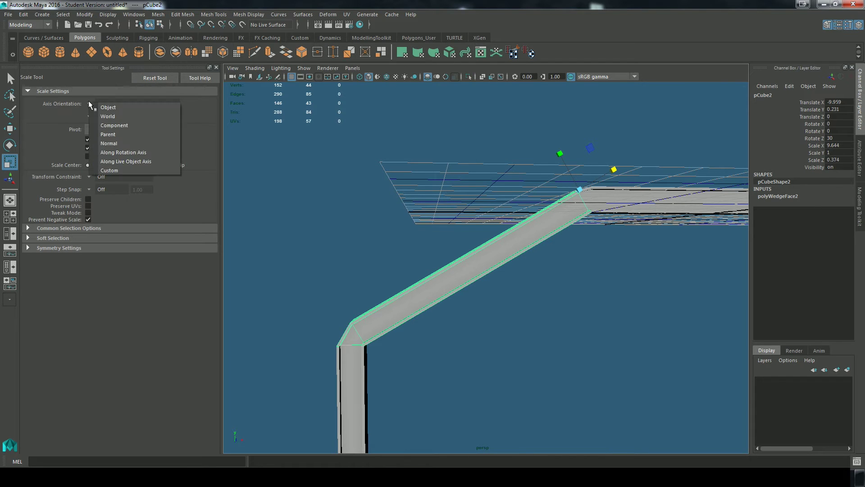
pyautogui.click(115, 115)
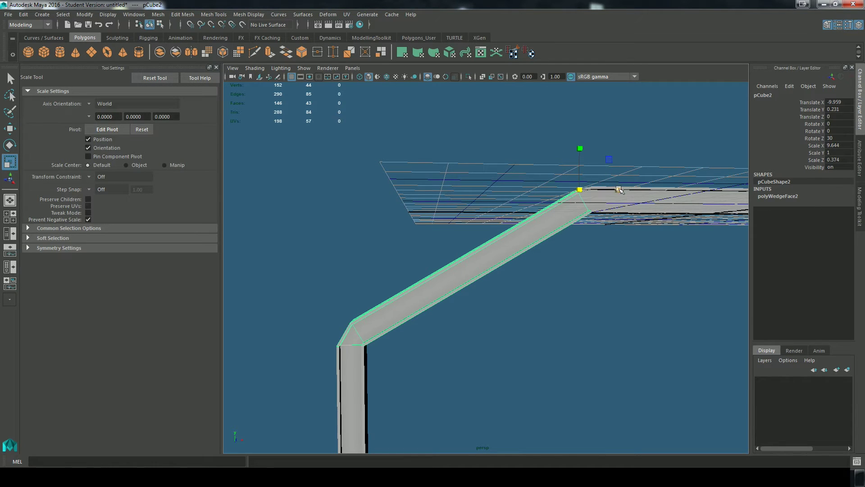
pyautogui.moveTo(620, 189); pyautogui.dragTo(653, 190)
pyautogui.hotkey('ctrl', 'z')
pyautogui.hotkey('ctrl', 'z')
# Step: Restore the scale axis orientation to Object, try shortening the tilted beam to Scale X 7.364, and undo it
pyautogui.click(89, 103)
pyautogui.click(110, 115)
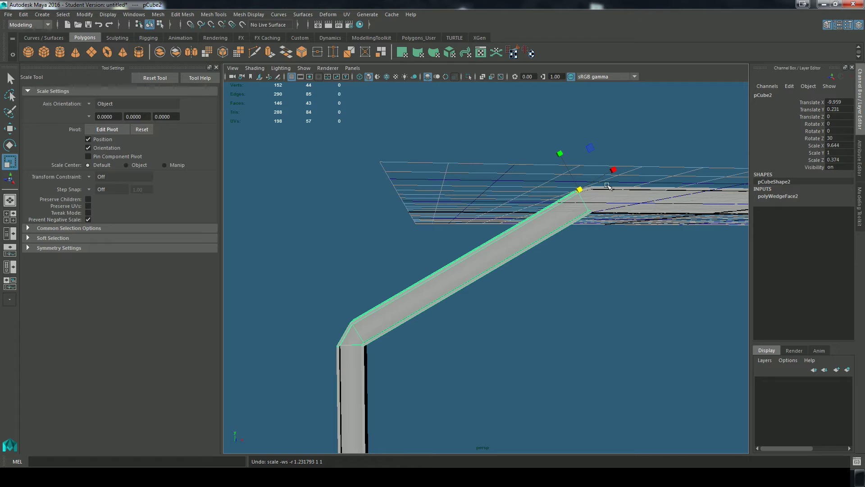
pyautogui.moveTo(613, 170); pyautogui.dragTo(439, 279)
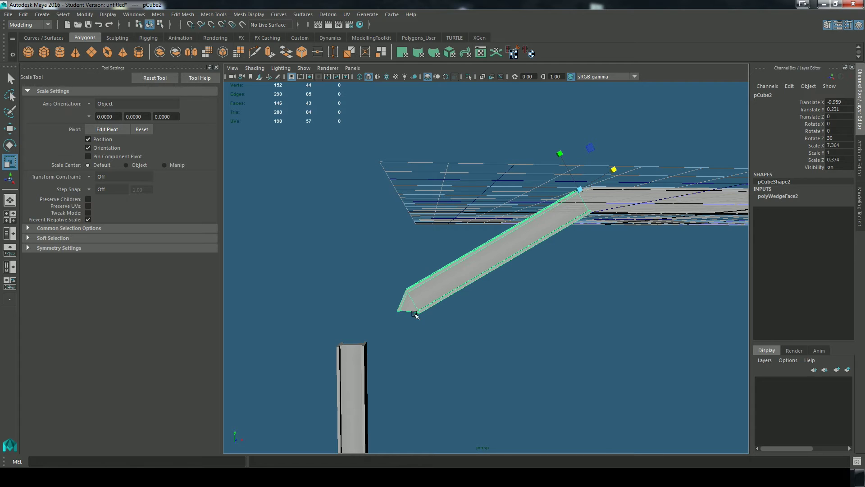
pyautogui.moveTo(614, 171)
pyautogui.mouseDown()
pyautogui.moveTo(585, 186)
pyautogui.moveTo(614, 174)
pyautogui.mouseUp()
pyautogui.hotkey('ctrl', 'z')
pyautogui.hotkey('ctrl', 'z')
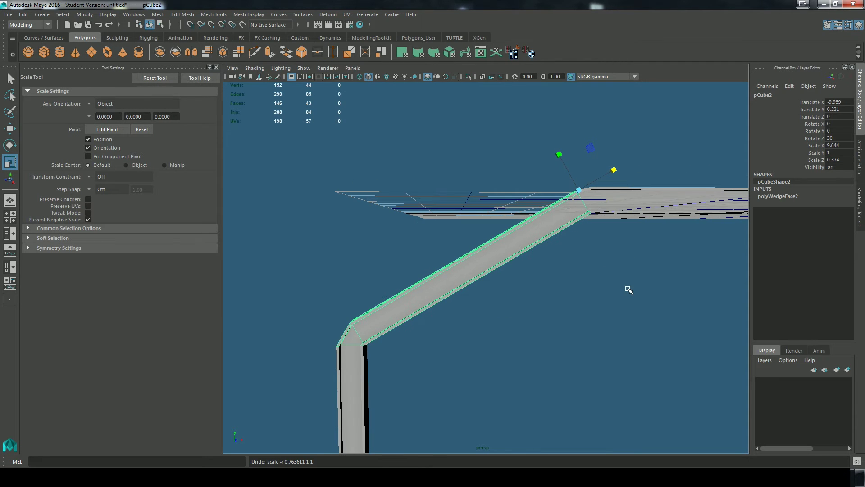
# Step: Examine the whole three-part beam arch in the perspective and front views
pyautogui.press('q')
pyautogui.moveTo(615, 287)
pyautogui.keyDown('alt'); pyautogui.mouseDown()
pyautogui.moveTo(589, 303)
pyautogui.moveTo(671, 300)
pyautogui.moveTo(614, 286)
pyautogui.mouseUp(); pyautogui.keyUp('alt')
pyautogui.press('w')
pyautogui.scroll(-5, 596, 285)
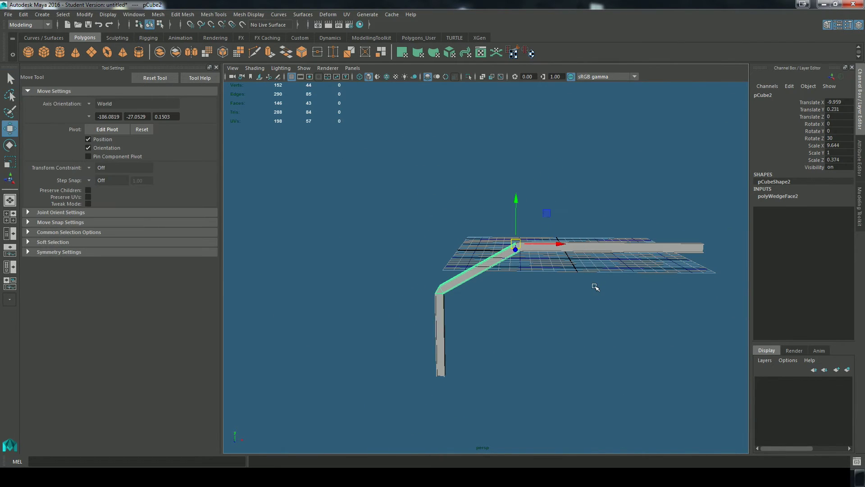
pyautogui.keyDown('alt'); pyautogui.moveTo(500, 310); pyautogui.dragTo(541, 308); pyautogui.keyUp('alt')
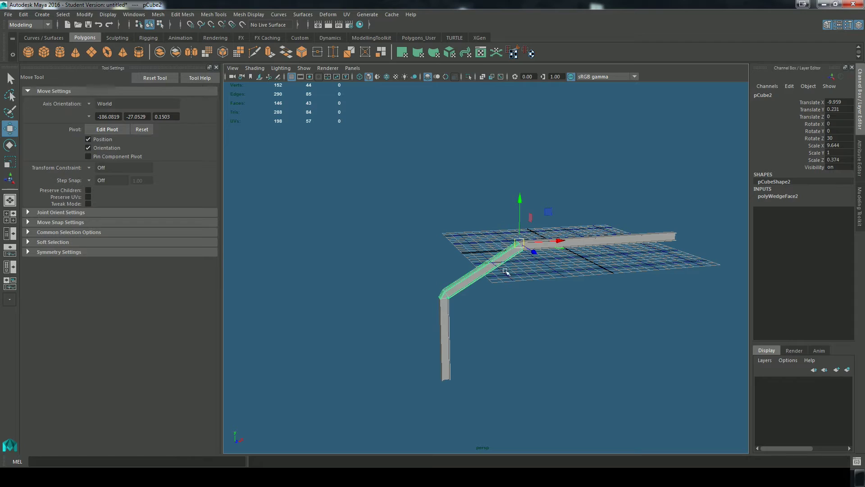
pyautogui.scroll(5, 541, 265)
pyautogui.keyDown('alt'); pyautogui.moveTo(640, 273); pyautogui.dragTo(581, 284); pyautogui.keyUp('alt')
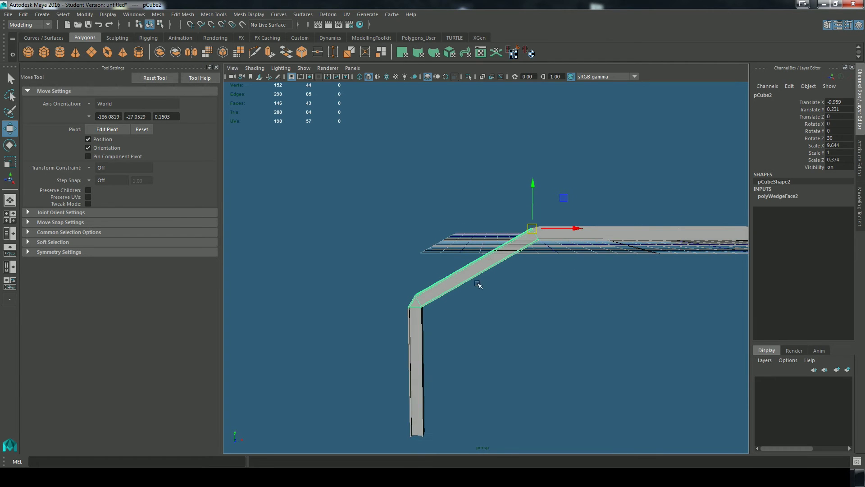
pyautogui.scroll(-4, 553, 304)
pyautogui.keyDown('alt'); pyautogui.moveTo(503, 280); pyautogui.dragTo(517, 298); pyautogui.keyUp('alt')
pyautogui.press('space')
pyautogui.scroll(-3, 458, 309)
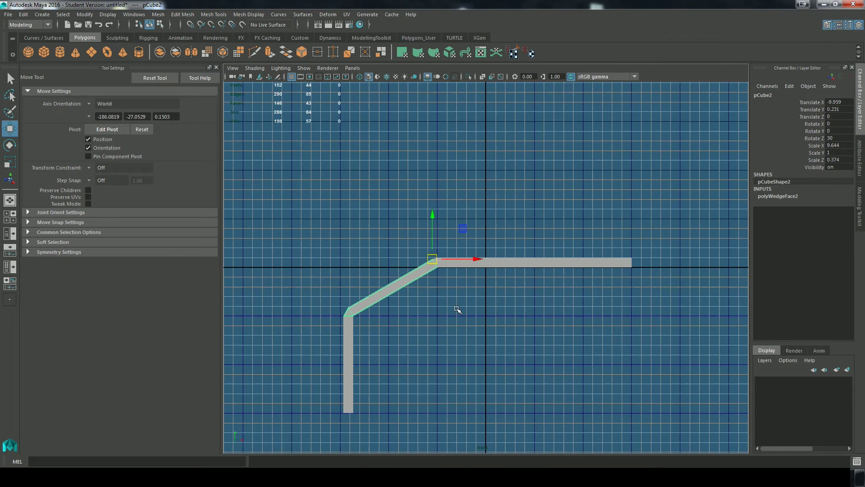
pyautogui.keyDown('alt'); pyautogui.moveTo(479, 280); pyautogui.dragTo(499, 313); pyautogui.keyUp('alt')
pyautogui.press('q')
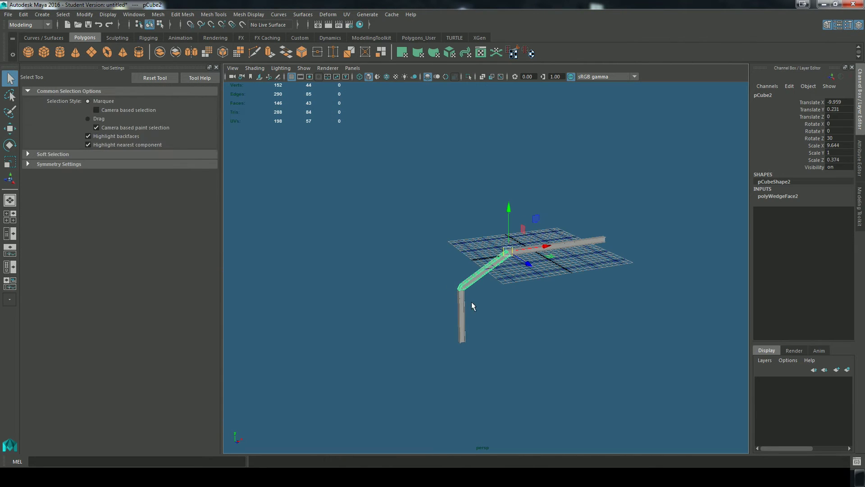
# Step: Raise the spare straight beam above the arch to a Translate Y of about 10.343
pyautogui.moveTo(407, 169); pyautogui.dragTo(561, 382)
pyautogui.keyDown('alt'); pyautogui.moveTo(604, 361); pyautogui.dragTo(611, 332); pyautogui.keyUp('alt')
pyautogui.moveTo(600, 224); pyautogui.dragTo(647, 325)
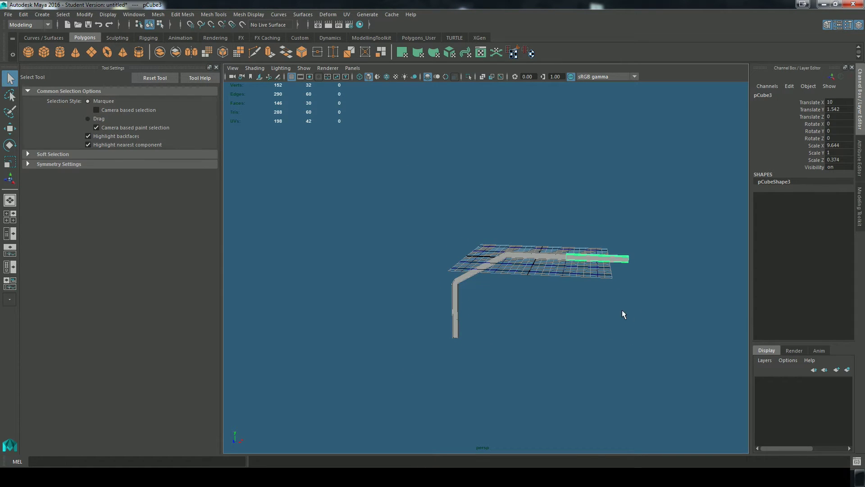
pyautogui.press('w')
pyautogui.moveTo(569, 205); pyautogui.dragTo(566, 159)
pyautogui.scroll(5, 615, 242)
pyautogui.scroll(-5, 615, 242)
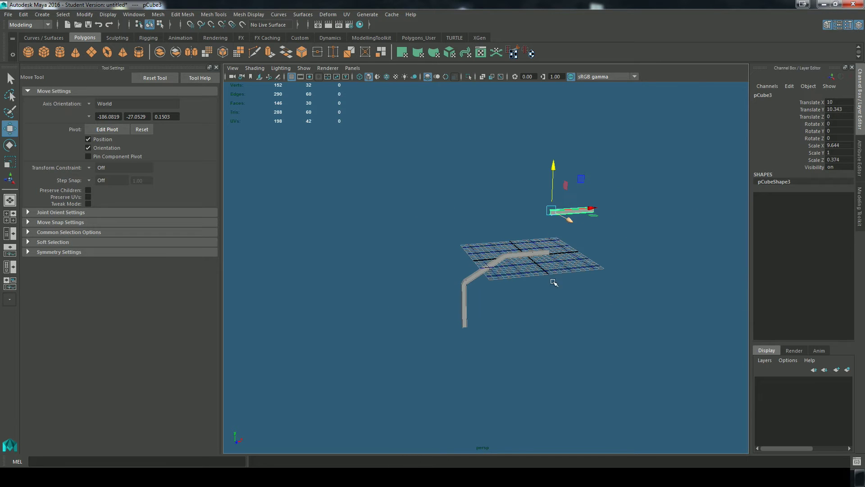
# Step: Examine the arch's three beams and the corner joint between the vertical and tilted beams
pyautogui.moveTo(481, 261); pyautogui.dragTo(524, 301)
pyautogui.scroll(5, 511, 261)
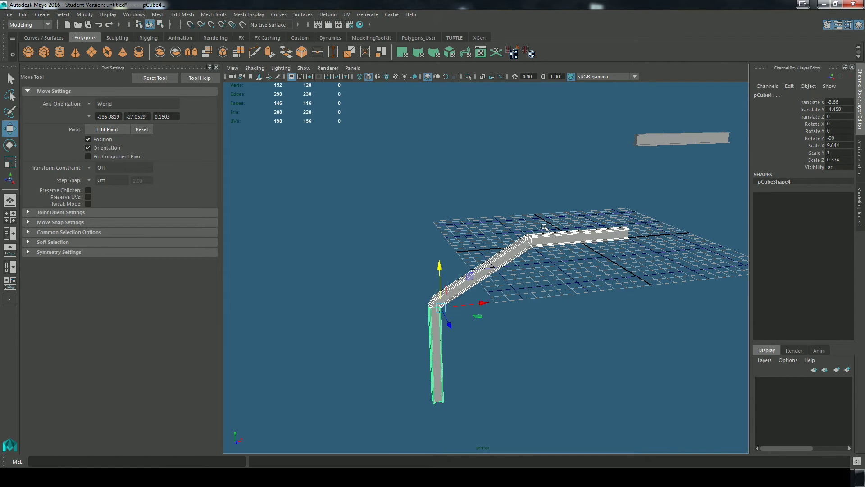
pyautogui.click(554, 238)
pyautogui.click(482, 272)
pyautogui.click(448, 344)
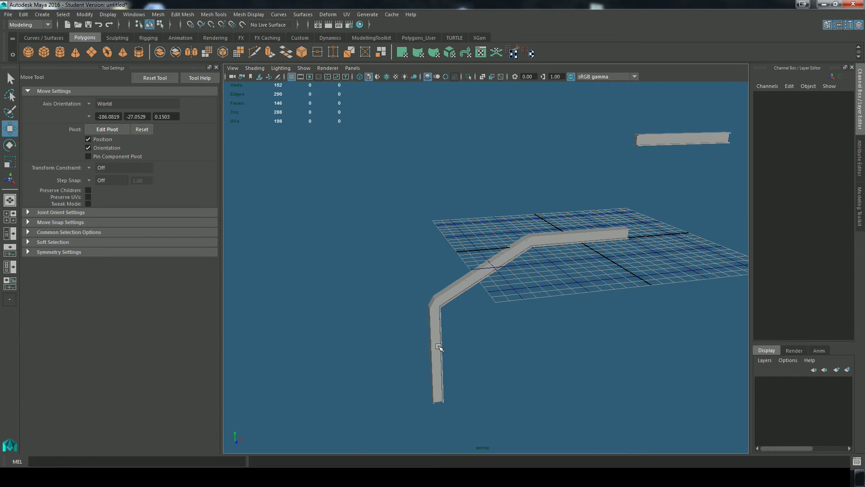
pyautogui.click(440, 348)
pyautogui.scroll(6, 556, 311)
pyautogui.keyDown('alt'); pyautogui.moveTo(489, 353); pyautogui.dragTo(527, 326); pyautogui.keyUp('alt')
pyautogui.scroll(4, 395, 348)
pyautogui.keyDown('alt'); pyautogui.moveTo(450, 341); pyautogui.dragTo(547, 311, button='middle'); pyautogui.keyUp('alt')
# Step: Isolate the tilted beam in the perspective view and expose its wedged end
pyautogui.click(603, 251)
pyautogui.keyDown('alt'); pyautogui.moveTo(602, 251); pyautogui.dragTo(572, 259); pyautogui.keyUp('alt')
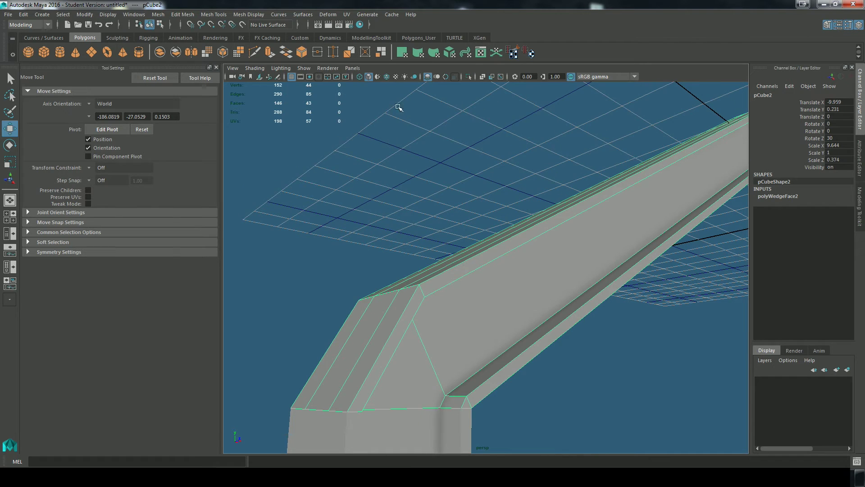
pyautogui.click(469, 76)
pyautogui.scroll(-8, 599, 315)
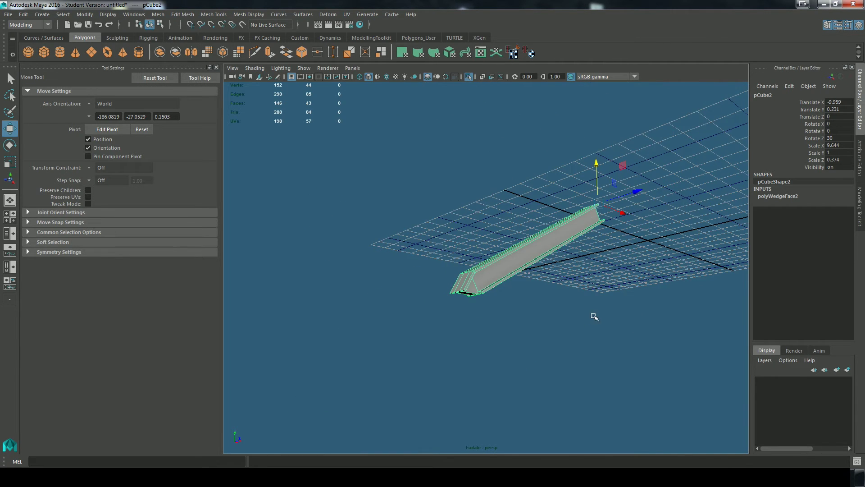
pyautogui.keyDown('alt'); pyautogui.moveTo(599, 315); pyautogui.dragTo(543, 257); pyautogui.keyUp('alt')
pyautogui.scroll(6, 543, 256)
pyautogui.keyDown('alt'); pyautogui.moveTo(543, 257); pyautogui.dragTo(507, 280, button='middle'); pyautogui.keyUp('alt')
pyautogui.keyDown('alt'); pyautogui.moveTo(507, 281); pyautogui.dragTo(393, 249); pyautogui.keyUp('alt')
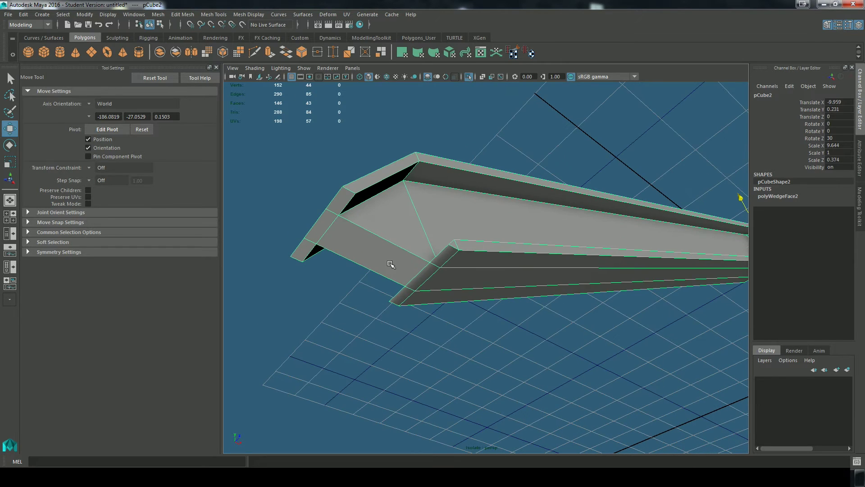
# Step: Delete the seven cap faces on the wedged end of the tilted beam
pyautogui.moveTo(360, 240); pyautogui.dragTo(357, 248, button='right')
pyautogui.press('q')
pyautogui.click(309, 250)
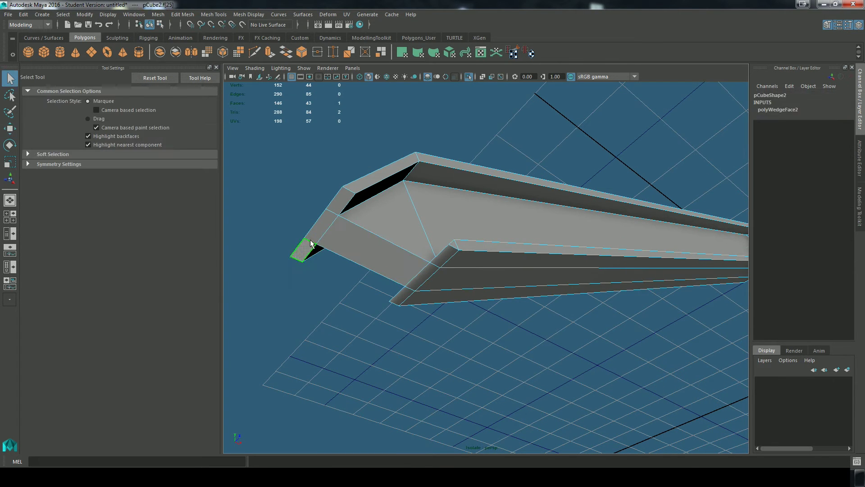
pyautogui.keyDown('shift'); pyautogui.click(319, 227); pyautogui.keyUp('shift')
pyautogui.keyDown('shift'); pyautogui.click(334, 204); pyautogui.keyUp('shift')
pyautogui.keyDown('shift'); pyautogui.click(354, 253); pyautogui.keyUp('shift')
pyautogui.keyDown('shift'); pyautogui.click(398, 299); pyautogui.keyUp('shift')
pyautogui.keyDown('shift'); pyautogui.click(417, 280); pyautogui.keyUp('shift')
pyautogui.keyDown('shift'); pyautogui.click(444, 251); pyautogui.keyUp('shift')
pyautogui.press('Delete')
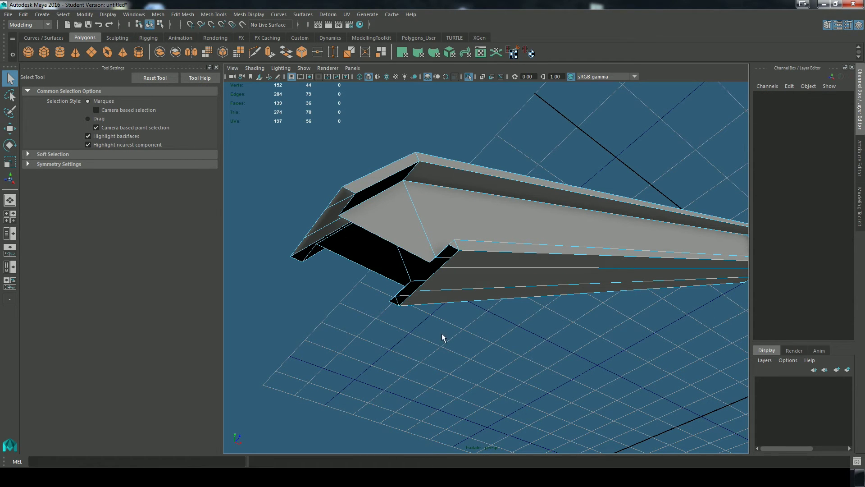
# Step: Delete the seven cap faces on the tilted beam's opposite end and bring the other beams back into view
pyautogui.keyDown('alt'); pyautogui.moveTo(498, 340); pyautogui.dragTo(419, 364); pyautogui.keyUp('alt')
pyautogui.click(280, 380)
pyautogui.keyDown('shift'); pyautogui.click(342, 376); pyautogui.keyUp('shift')
pyautogui.keyDown('shift'); pyautogui.click(388, 369); pyautogui.keyUp('shift')
pyautogui.keyDown('shift'); pyautogui.click(331, 297); pyautogui.keyUp('shift')
pyautogui.keyDown('shift'); pyautogui.click(318, 211); pyautogui.keyUp('shift')
pyautogui.keyDown('shift'); pyautogui.click(270, 214); pyautogui.keyUp('shift')
pyautogui.keyDown('shift'); pyautogui.click(366, 208); pyautogui.keyUp('shift')
pyautogui.press('Delete')
pyautogui.keyDown('alt'); pyautogui.moveTo(506, 355); pyautogui.dragTo(412, 243); pyautogui.keyUp('alt')
pyautogui.click(467, 76)
# Step: Isolate the arch's horizontal beam and expose its wedged end
pyautogui.keyDown('alt'); pyautogui.moveTo(498, 288); pyautogui.dragTo(567, 278); pyautogui.keyUp('alt')
pyautogui.click(624, 248)
pyautogui.keyDown('alt'); pyautogui.moveTo(643, 276); pyautogui.dragTo(586, 282); pyautogui.keyUp('alt')
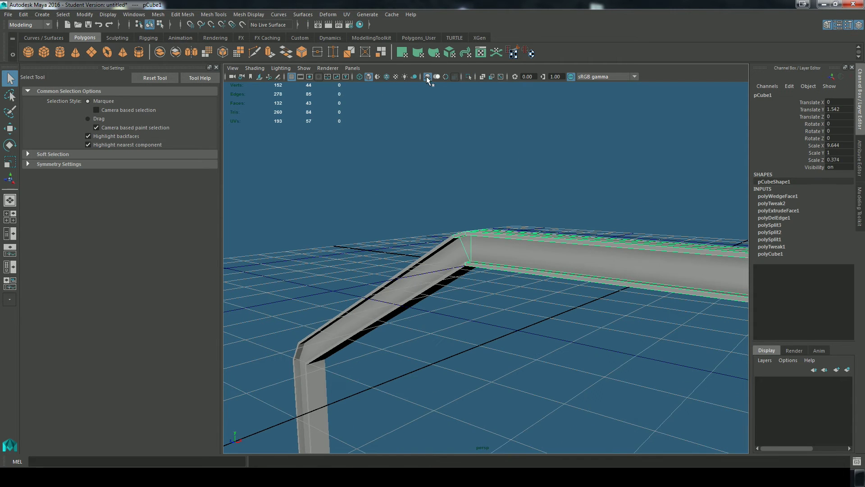
pyautogui.click(468, 76)
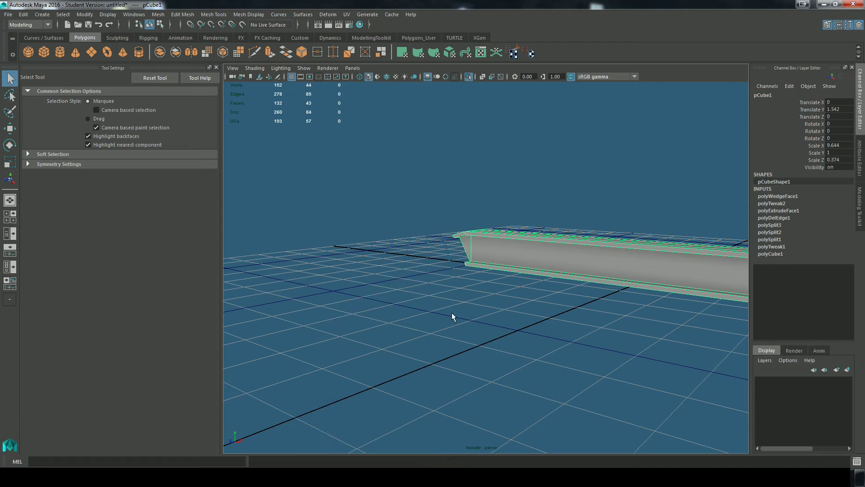
pyautogui.keyDown('alt'); pyautogui.moveTo(437, 330); pyautogui.dragTo(617, 294); pyautogui.keyUp('alt')
pyautogui.keyDown('alt'); pyautogui.moveTo(616, 294); pyautogui.dragTo(424, 272, button='middle'); pyautogui.keyUp('alt')
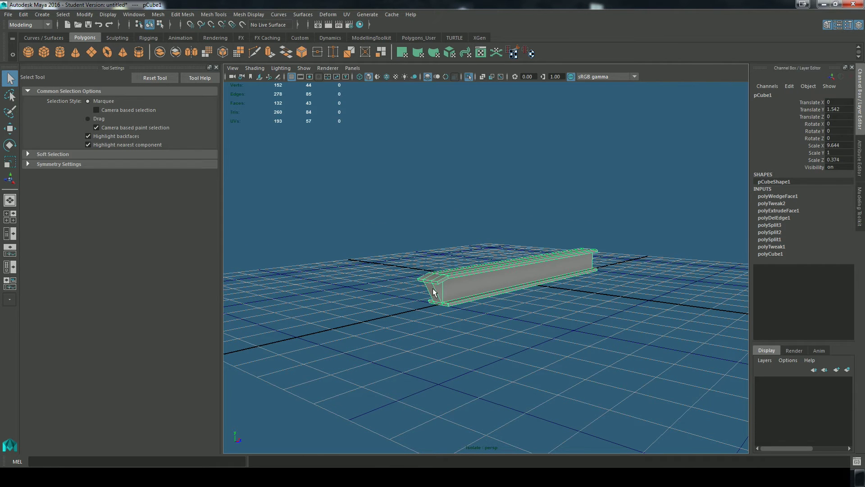
# Step: Select the cap faces on the horizontal beam's wedged end, try deleting them, and undo the deletion
pyautogui.moveTo(433, 292)
pyautogui.mouseDown(button='right')
pyautogui.moveTo(441, 257)
pyautogui.moveTo(435, 287)
pyautogui.mouseUp(button='right')
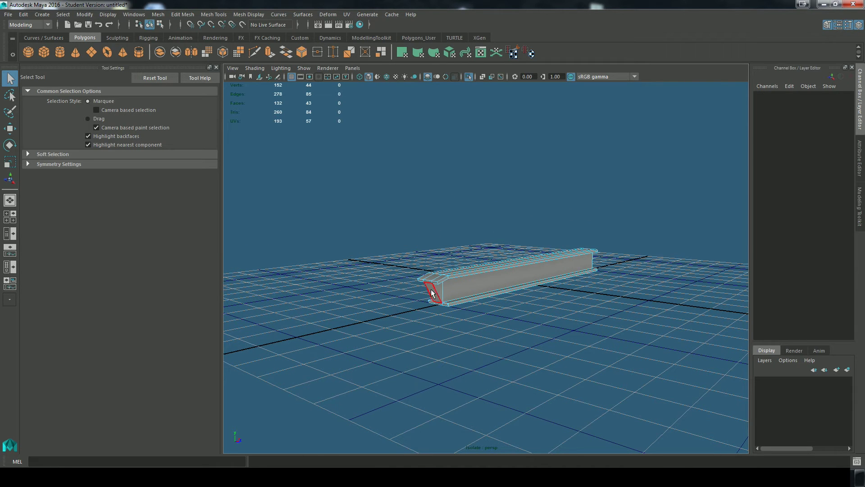
pyautogui.click(431, 292)
pyautogui.press('f')
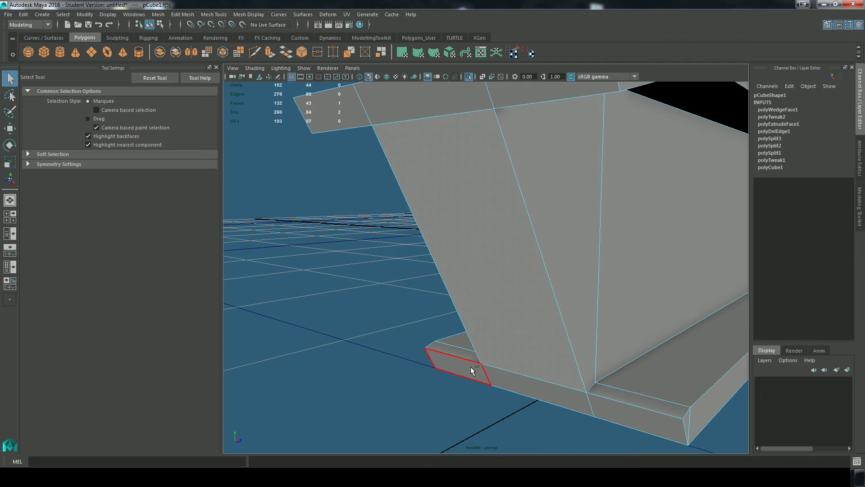
pyautogui.keyDown('shift'); pyautogui.click(526, 378); pyautogui.keyUp('shift')
pyautogui.keyDown('shift'); pyautogui.click(615, 386); pyautogui.keyUp('shift')
pyautogui.keyDown('shift'); pyautogui.click(615, 391); pyautogui.keyUp('shift')
pyautogui.scroll(-4, 614, 389)
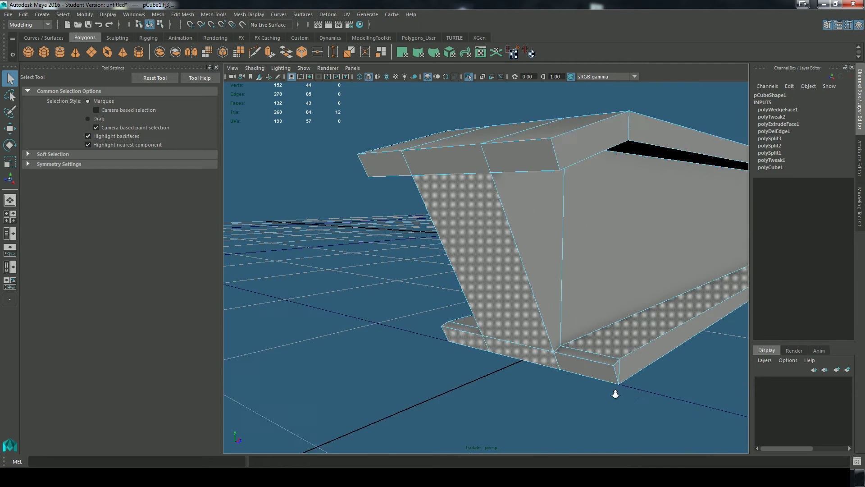
pyautogui.hotkey('ctrl', 'z')
pyautogui.click(564, 350)
pyautogui.hotkey('ctrl', 'z')
pyautogui.keyDown('shift'); pyautogui.click(556, 348); pyautogui.keyUp('shift')
pyautogui.keyDown('shift'); pyautogui.click(513, 187); pyautogui.keyUp('shift')
pyautogui.keyDown('shift'); pyautogui.click(454, 189); pyautogui.keyUp('shift')
pyautogui.keyDown('shift'); pyautogui.click(394, 184); pyautogui.keyUp('shift')
pyautogui.press('Delete')
pyautogui.scroll(-2, 529, 307)
pyautogui.scroll(-5, 529, 311)
pyautogui.keyDown('alt'); pyautogui.moveTo(559, 334); pyautogui.dragTo(554, 293); pyautogui.keyUp('alt')
pyautogui.hotkey('ctrl', 'z')
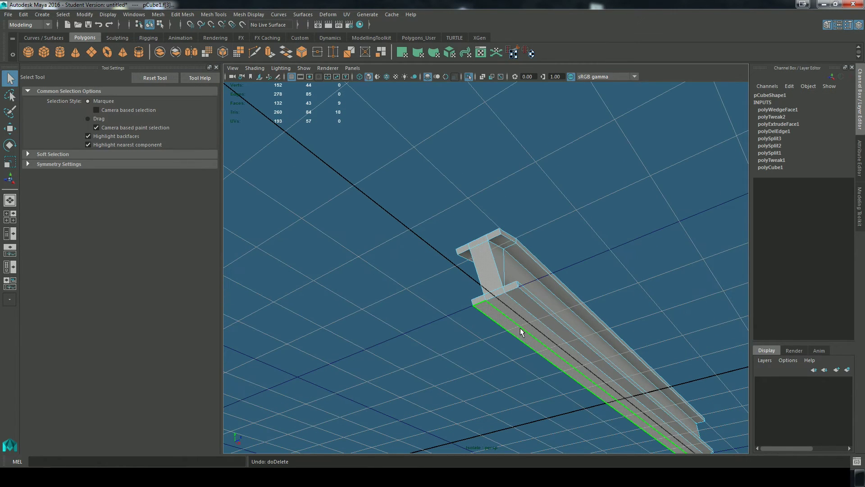
# Step: Deselect the horizontal beam's long underside faces, delete the seven remaining cap faces, and show all beams again
pyautogui.keyDown('ctrl'); pyautogui.click(517, 322); pyautogui.keyUp('ctrl')
pyautogui.keyDown('ctrl'); pyautogui.click(508, 324); pyautogui.keyUp('ctrl')
pyautogui.keyDown('alt'); pyautogui.moveTo(489, 379); pyautogui.dragTo(557, 388); pyautogui.keyUp('alt')
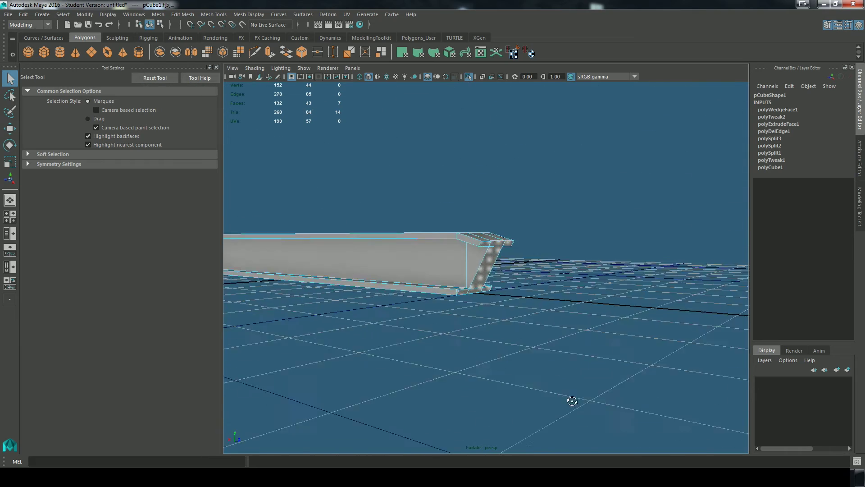
pyautogui.keyDown('alt'); pyautogui.moveTo(572, 402); pyautogui.dragTo(557, 408); pyautogui.keyUp('alt')
pyautogui.press('Delete')
pyautogui.scroll(-5, 557, 391)
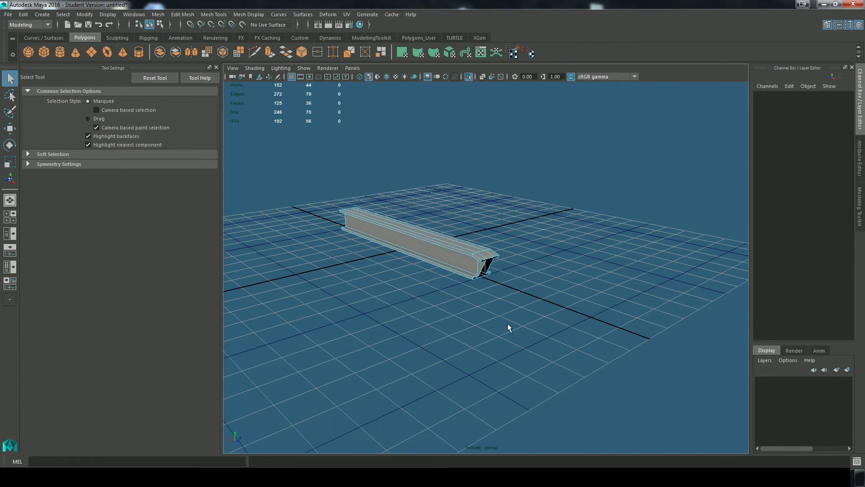
pyautogui.click(470, 77)
# Step: Isolate the vertical beam in the perspective view
pyautogui.keyDown('alt'); pyautogui.moveTo(592, 297); pyautogui.dragTo(469, 357); pyautogui.keyUp('alt')
pyautogui.keyDown('alt'); pyautogui.moveTo(469, 357); pyautogui.dragTo(508, 299, button='middle'); pyautogui.keyUp('alt')
pyautogui.click(508, 299)
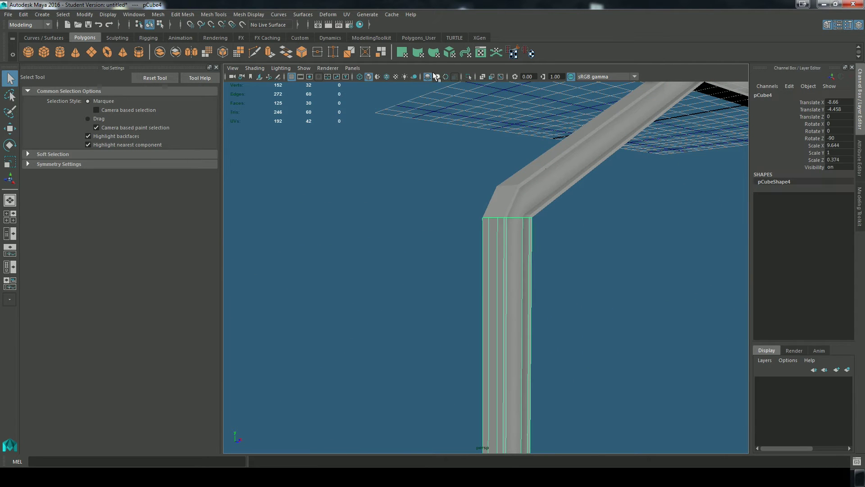
pyautogui.click(468, 78)
pyautogui.keyDown('alt'); pyautogui.moveTo(594, 193); pyautogui.dragTo(611, 248); pyautogui.keyUp('alt')
# Step: Delete the seven cap faces on the vertical beam's upper end and end the isolation
pyautogui.moveTo(483, 354); pyautogui.dragTo(484, 251, button='right')
pyautogui.keyDown('alt'); pyautogui.moveTo(478, 302); pyautogui.dragTo(499, 355, button='right'); pyautogui.keyUp('alt')
pyautogui.keyDown('alt'); pyautogui.moveTo(498, 356); pyautogui.dragTo(491, 222, button='middle'); pyautogui.keyUp('alt')
pyautogui.click(330, 383)
pyautogui.keyDown('alt'); pyautogui.moveTo(441, 386); pyautogui.dragTo(506, 183); pyautogui.keyUp('alt')
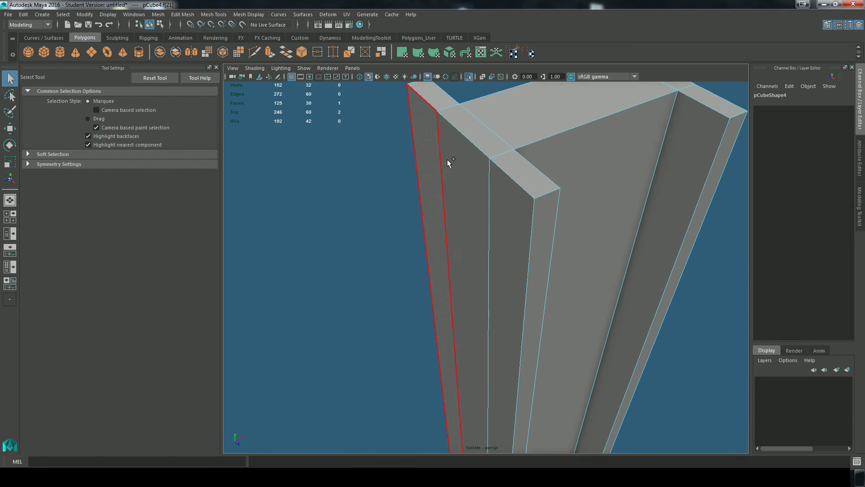
pyautogui.keyDown('shift'); pyautogui.click(517, 176); pyautogui.keyUp('shift')
pyautogui.keyDown('alt'); pyautogui.moveTo(549, 226); pyautogui.dragTo(498, 288); pyautogui.keyUp('alt')
pyautogui.keyDown('shift'); pyautogui.click(523, 226); pyautogui.keyUp('shift')
pyautogui.keyDown('shift'); pyautogui.click(555, 145); pyautogui.keyUp('shift')
pyautogui.keyDown('shift'); pyautogui.click(589, 177); pyautogui.keyUp('shift')
pyautogui.keyDown('shift'); pyautogui.click(635, 208); pyautogui.keyUp('shift')
pyautogui.press('Delete')
pyautogui.scroll(-6, 596, 304)
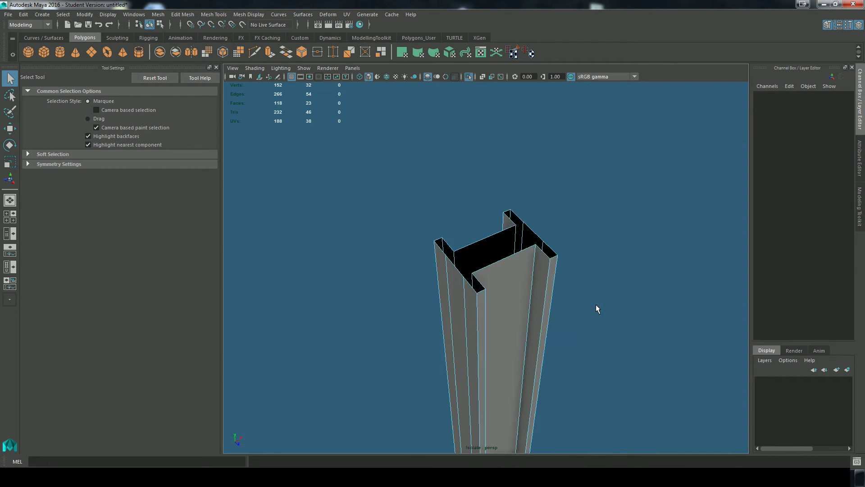
pyautogui.keyDown('alt'); pyautogui.moveTo(562, 345); pyautogui.dragTo(533, 256); pyautogui.keyUp('alt')
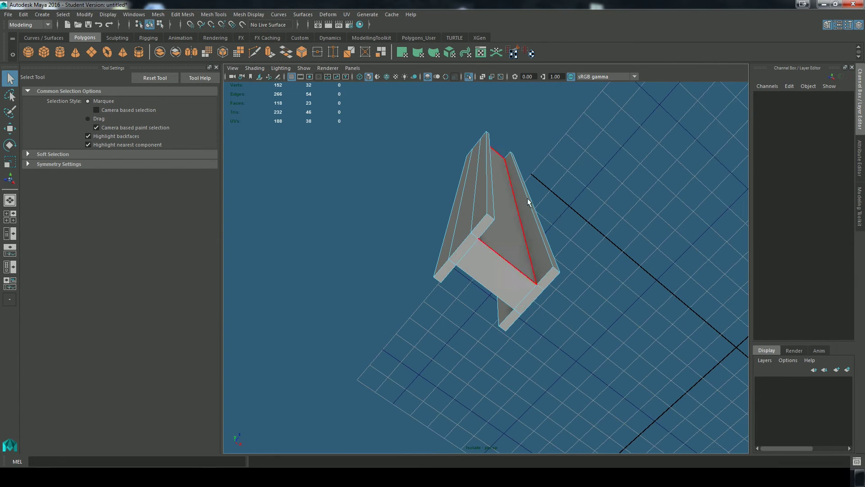
pyautogui.keyDown('alt'); pyautogui.moveTo(538, 194); pyautogui.dragTo(486, 230); pyautogui.keyUp('alt')
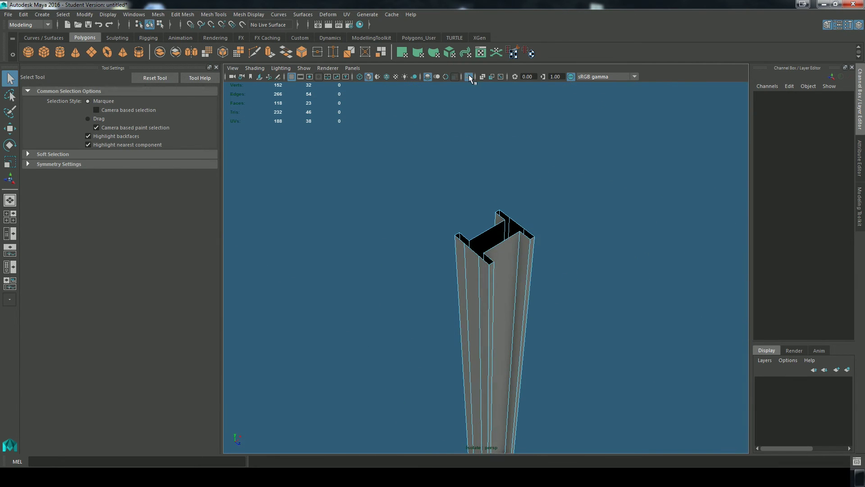
pyautogui.click(468, 77)
# Step: Delete the seven cap faces on the lower end of the vertical beam
pyautogui.keyDown('alt'); pyautogui.moveTo(513, 269); pyautogui.dragTo(631, 257); pyautogui.keyUp('alt')
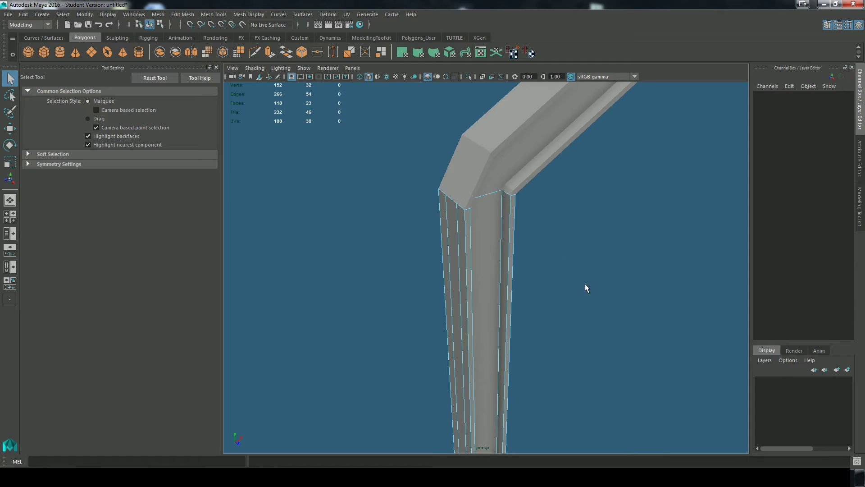
pyautogui.keyDown('alt'); pyautogui.moveTo(591, 266); pyautogui.dragTo(469, 283); pyautogui.keyUp('alt')
pyautogui.moveTo(484, 227); pyautogui.dragTo(487, 248, button='right')
pyautogui.click(469, 279)
pyautogui.keyDown('shift'); pyautogui.click(470, 274); pyautogui.keyUp('shift')
pyautogui.keyDown('shift'); pyautogui.click(489, 247); pyautogui.keyUp('shift')
pyautogui.keyDown('shift'); pyautogui.click(499, 293); pyautogui.keyUp('shift')
pyautogui.keyDown('shift'); pyautogui.click(561, 301); pyautogui.keyUp('shift')
pyautogui.keyDown('shift'); pyautogui.click(541, 320); pyautogui.keyUp('shift')
pyautogui.keyDown('shift'); pyautogui.click(521, 344); pyautogui.keyUp('shift')
pyautogui.press('Delete')
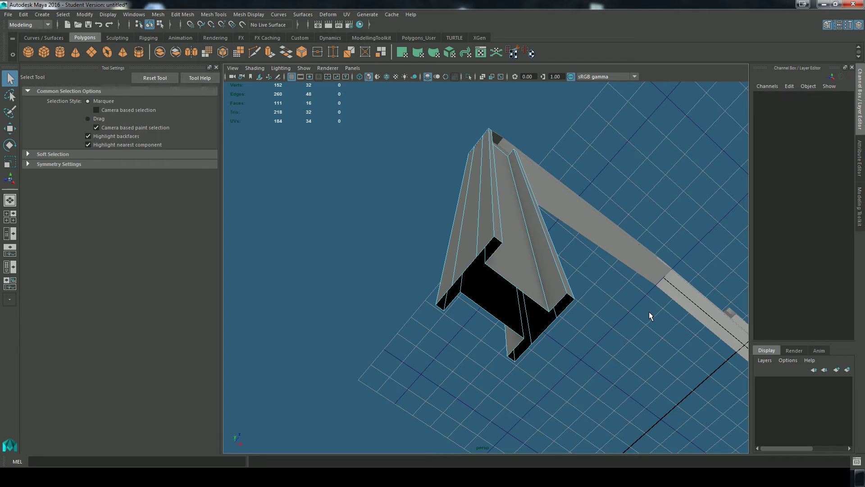
# Step: Combine the arch's three beams into one mesh
pyautogui.keyDown('alt'); pyautogui.moveTo(601, 350); pyautogui.dragTo(401, 338); pyautogui.keyUp('alt')
pyautogui.moveTo(316, 388); pyautogui.dragTo(659, 137)
pyautogui.moveTo(414, 228); pyautogui.dragTo(476, 213, button='right')
pyautogui.click(861, 201)
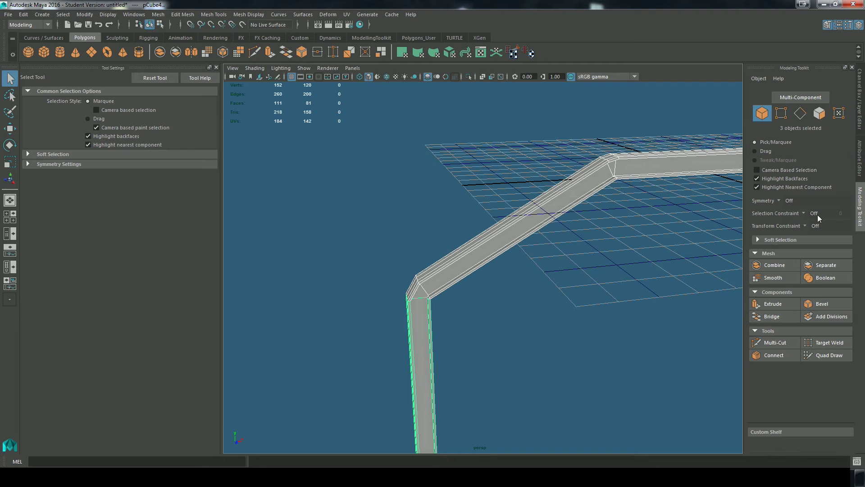
pyautogui.click(782, 267)
pyautogui.scroll(-5, 566, 315)
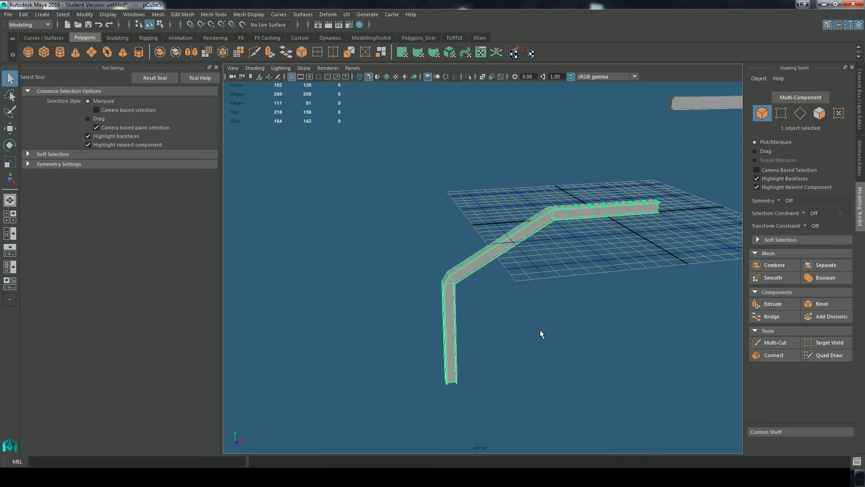
# Step: Select all 120 vertices of the combined arch mesh
pyautogui.click(540, 329)
pyautogui.click(538, 223)
pyautogui.press('w')
pyautogui.keyDown('alt'); pyautogui.moveTo(624, 334); pyautogui.dragTo(603, 329); pyautogui.keyUp('alt')
pyautogui.scroll(4, 603, 329)
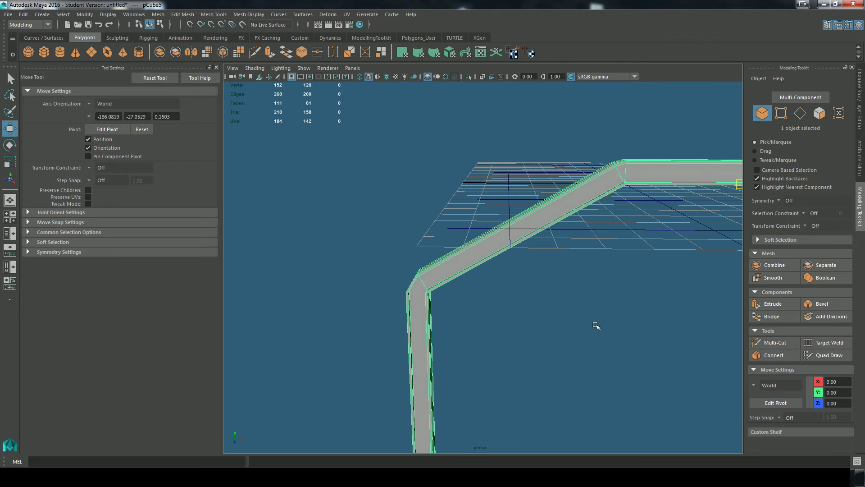
pyautogui.scroll(4, 456, 298)
pyautogui.keyDown('alt'); pyautogui.moveTo(456, 297); pyautogui.dragTo(510, 300); pyautogui.keyUp('alt')
pyautogui.moveTo(354, 226); pyautogui.dragTo(311, 227, button='right')
pyautogui.keyDown('alt'); pyautogui.moveTo(413, 340); pyautogui.dragTo(438, 313, button='middle'); pyautogui.keyUp('alt')
pyautogui.scroll(-8, 403, 186)
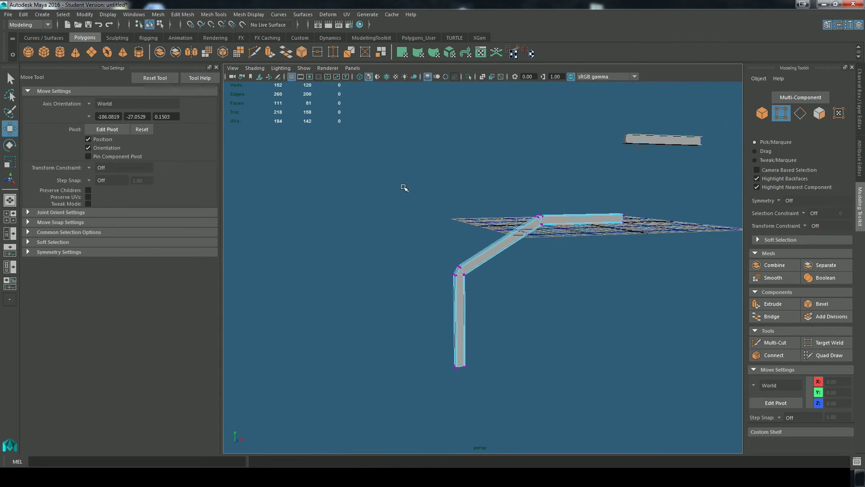
pyautogui.moveTo(403, 186); pyautogui.dragTo(663, 390)
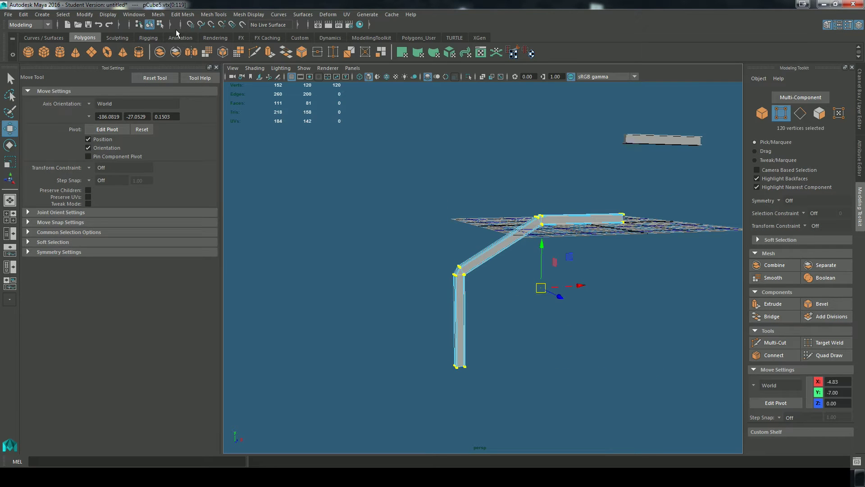
# Step: Open the Merge vertices options for the selected arch vertices and inspect the joint between the vertical and diagonal beams
pyautogui.click(182, 14)
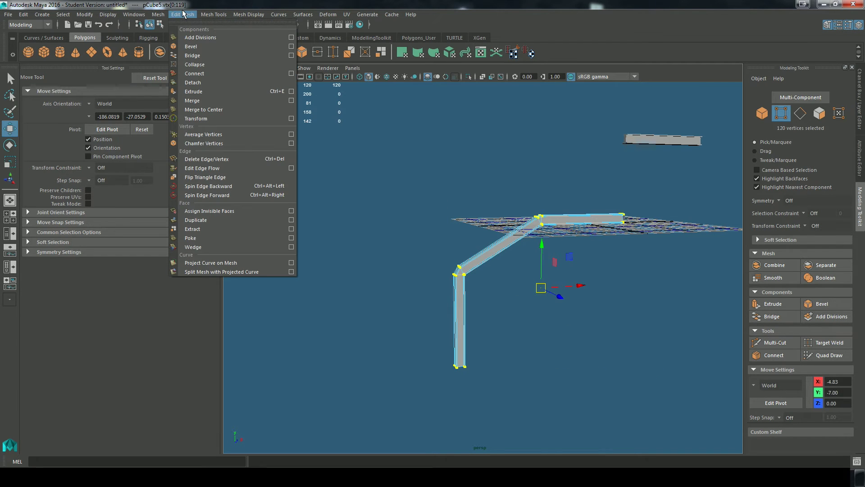
pyautogui.click(292, 101)
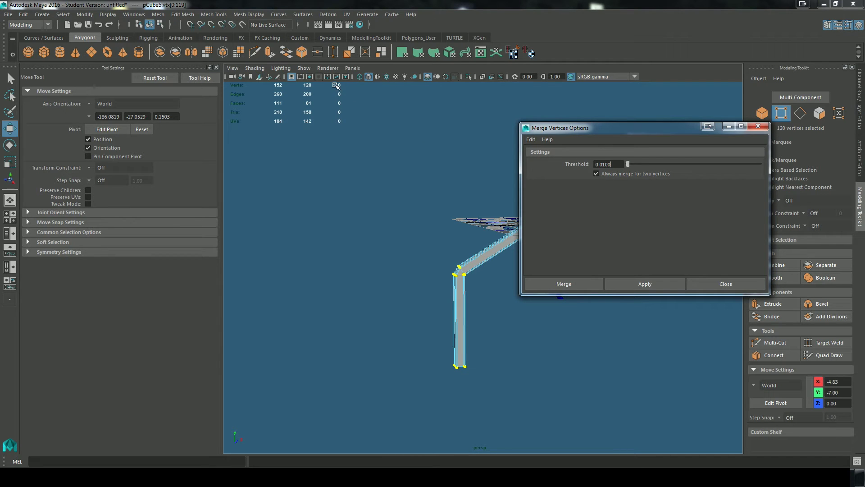
pyautogui.scroll(10, 444, 268)
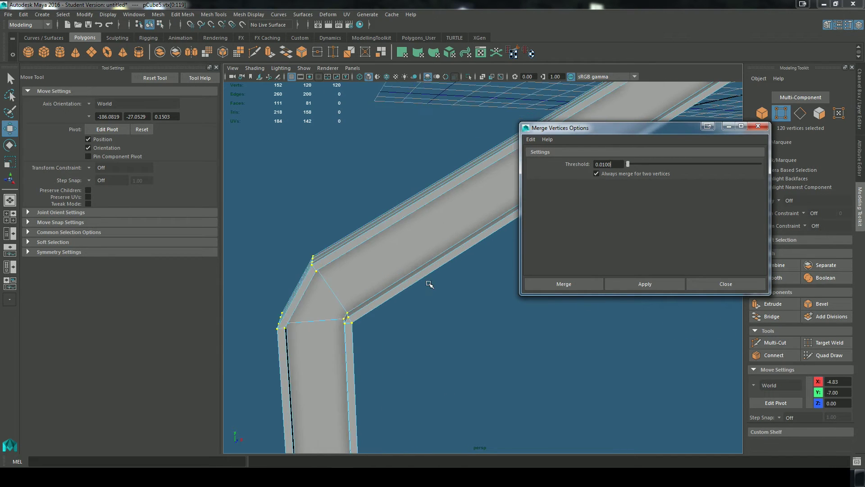
pyautogui.scroll(5, 428, 283)
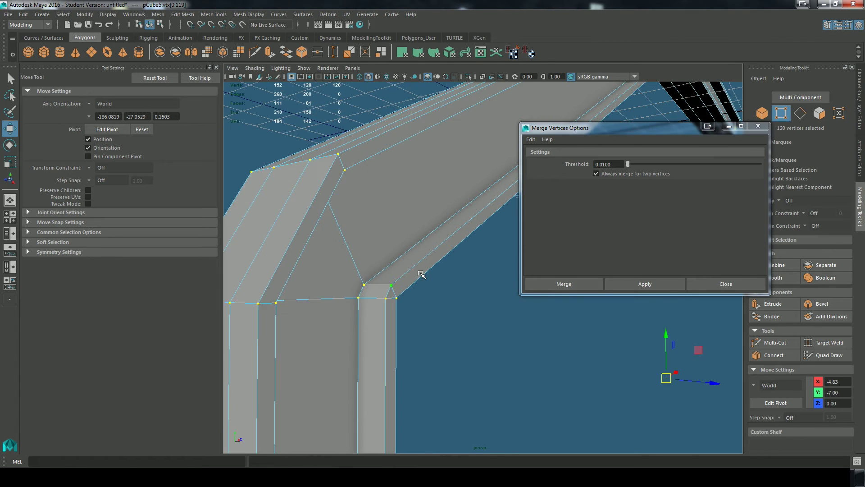
pyautogui.scroll(2, 420, 273)
pyautogui.scroll(-2, 397, 272)
pyautogui.keyDown('alt'); pyautogui.moveTo(397, 272); pyautogui.dragTo(438, 230, button='middle'); pyautogui.keyUp('alt')
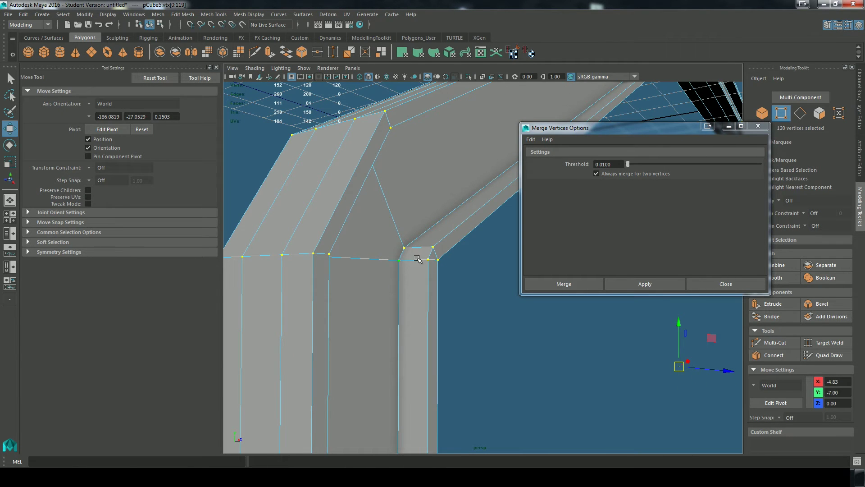
pyautogui.scroll(-6, 420, 266)
pyautogui.scroll(7, 356, 243)
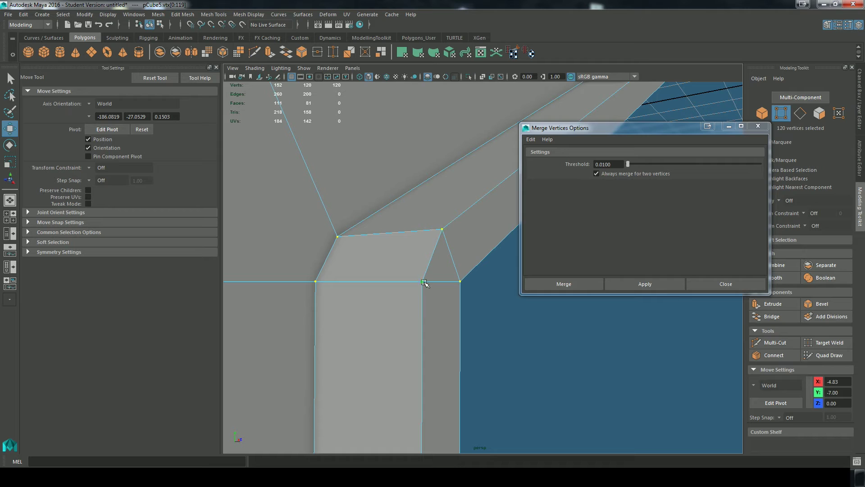
# Step: Check one point at the joint's inner corner for overlapping vertices, undoing any vertex move
pyautogui.click(429, 283)
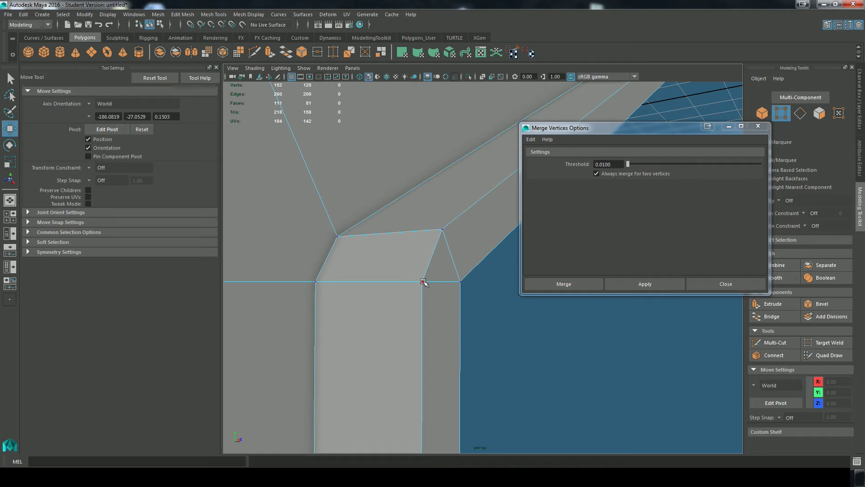
pyautogui.click(422, 281)
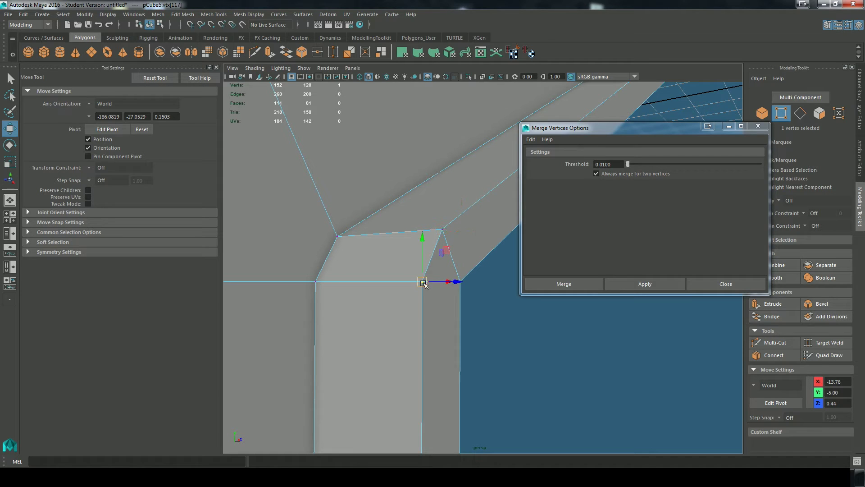
pyautogui.moveTo(423, 284); pyautogui.dragTo(417, 311)
pyautogui.hotkey('ctrl', 'z')
pyautogui.press('q')
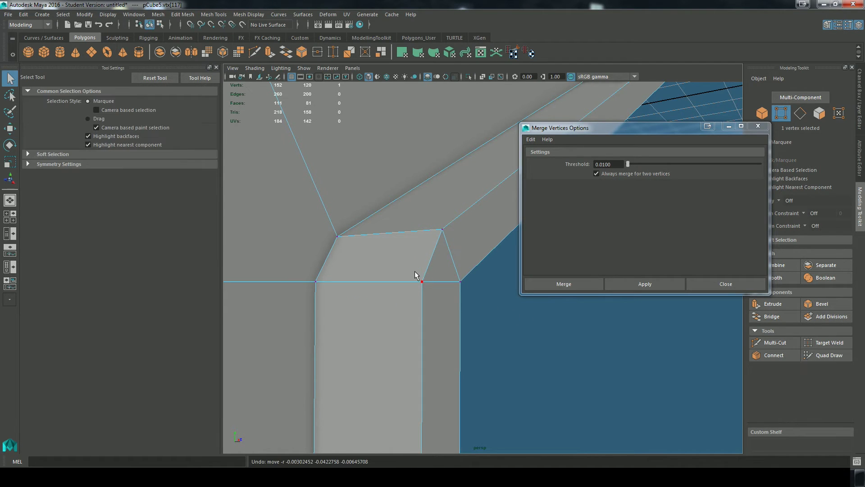
pyautogui.moveTo(413, 269); pyautogui.dragTo(432, 294)
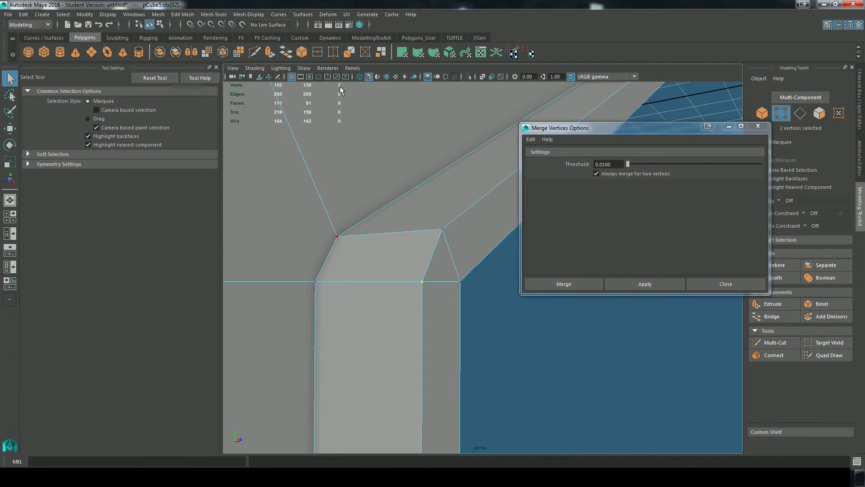
# Step: Reselect all 120 vertices of the arch mesh
pyautogui.scroll(-3, 486, 297)
pyautogui.scroll(-10, 486, 324)
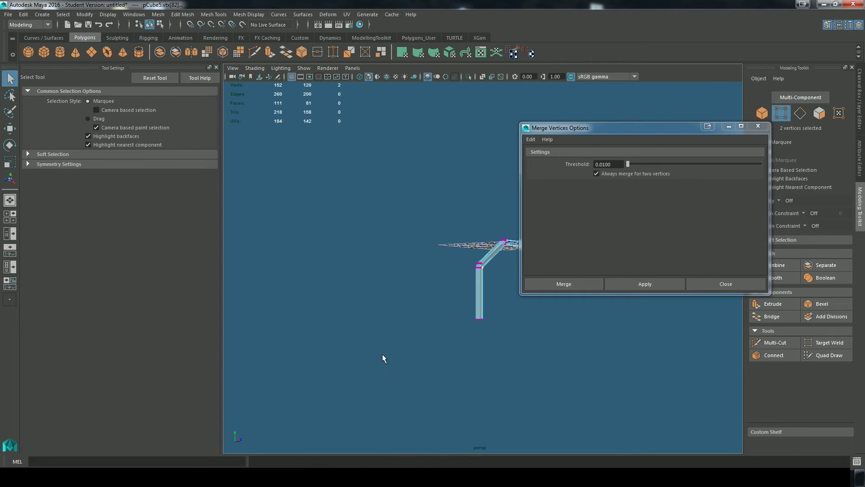
pyautogui.moveTo(386, 164); pyautogui.dragTo(504, 321)
pyautogui.scroll(6, 526, 321)
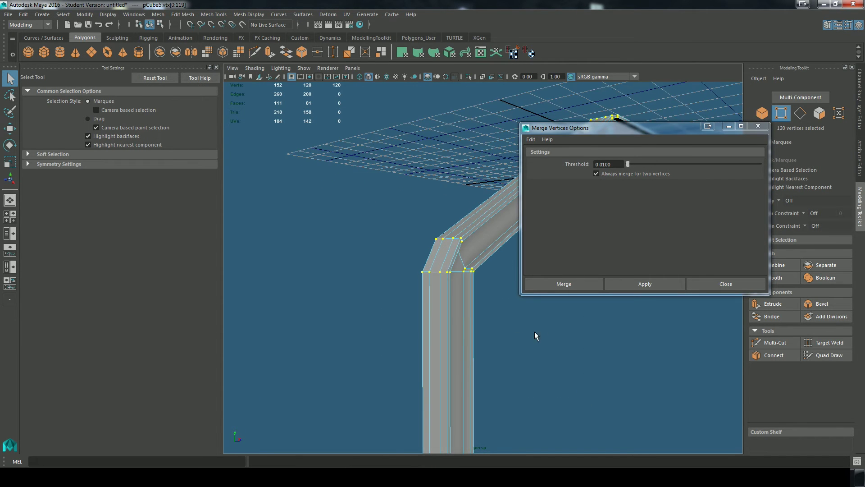
pyautogui.scroll(6, 467, 315)
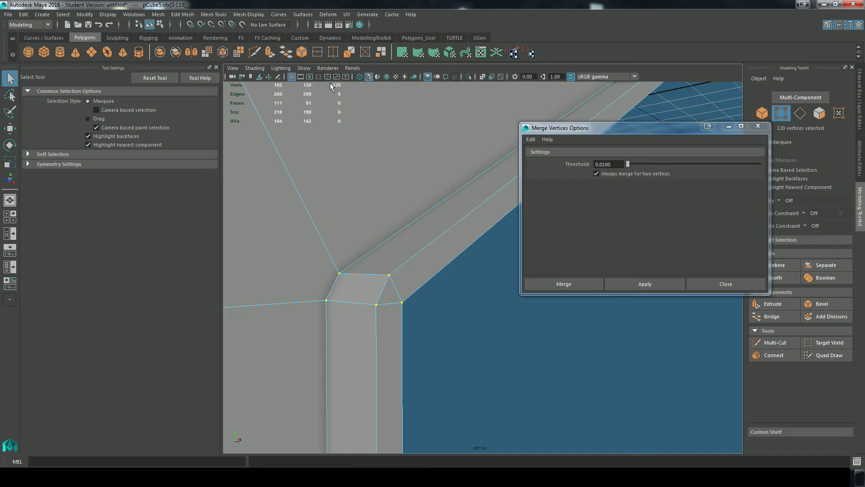
# Step: Try to merge all the arch vertices with a threshold of 0.8219 and raise the threshold to 5.274
pyautogui.moveTo(628, 164); pyautogui.dragTo(639, 164)
pyautogui.click(641, 283)
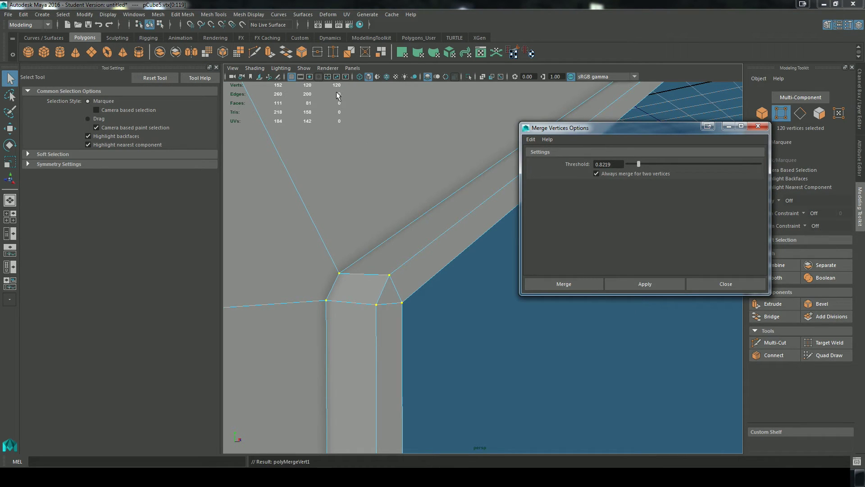
pyautogui.moveTo(639, 164); pyautogui.dragTo(697, 164)
pyautogui.scroll(-5, 473, 352)
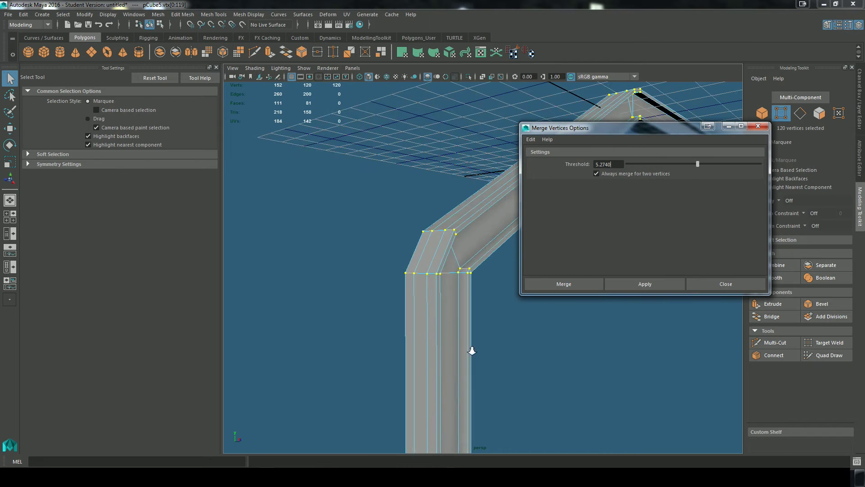
# Step: Try to merge the arch vertices with a threshold of 8.1849, in vertex mode and in object mode
pyautogui.moveTo(684, 137); pyautogui.dragTo(731, 287)
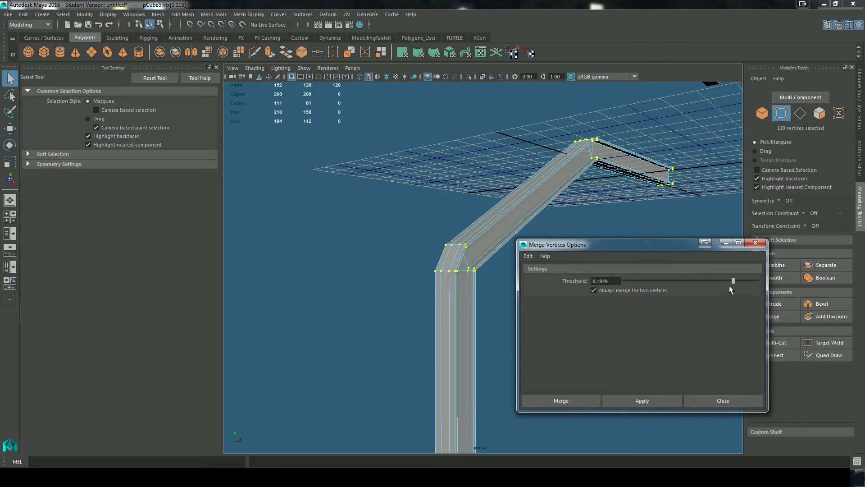
pyautogui.click(644, 402)
pyautogui.keyDown('alt'); pyautogui.moveTo(479, 325); pyautogui.dragTo(416, 316); pyautogui.keyUp('alt')
pyautogui.keyDown('alt'); pyautogui.moveTo(416, 316); pyautogui.dragTo(544, 317, button='right'); pyautogui.keyUp('alt')
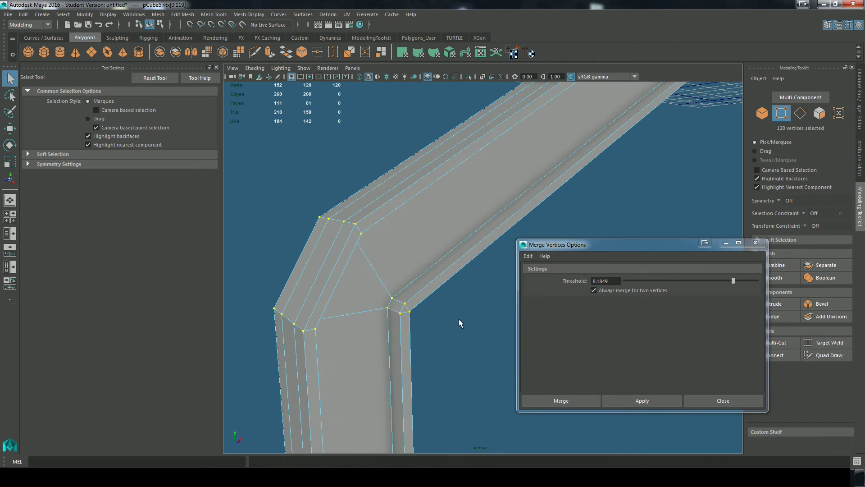
pyautogui.moveTo(401, 227); pyautogui.dragTo(451, 201, button='right')
pyautogui.click(633, 401)
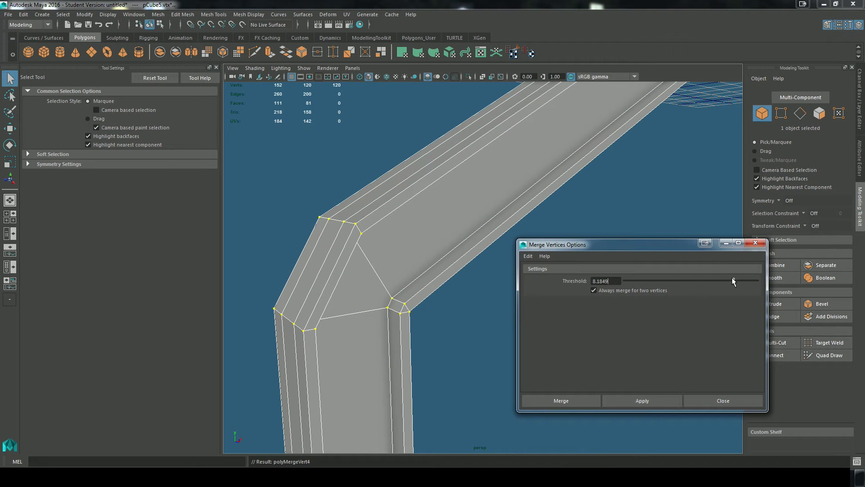
# Step: Reset the merge settings to the 0.01 threshold and merge the arch's overlapping vertices
pyautogui.click(528, 256)
pyautogui.click(548, 265)
pyautogui.click(624, 399)
# Step: Examine the merged joint between the vertical and diagonal beams, the whole arch and the vertex count
pyautogui.scroll(5, 431, 354)
pyautogui.keyDown('alt'); pyautogui.moveTo(415, 352); pyautogui.dragTo(489, 315, button='middle'); pyautogui.keyUp('alt')
pyautogui.scroll(-5, 481, 317)
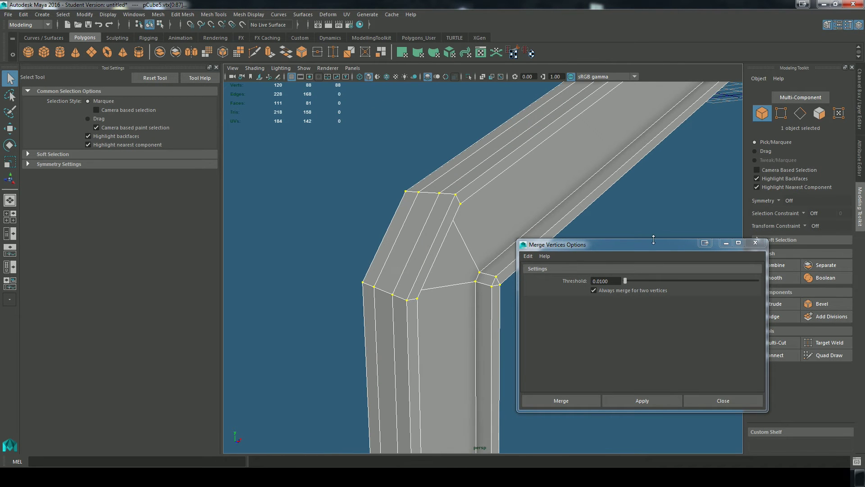
pyautogui.keyDown('alt'); pyautogui.moveTo(486, 231); pyautogui.dragTo(389, 195); pyautogui.keyUp('alt')
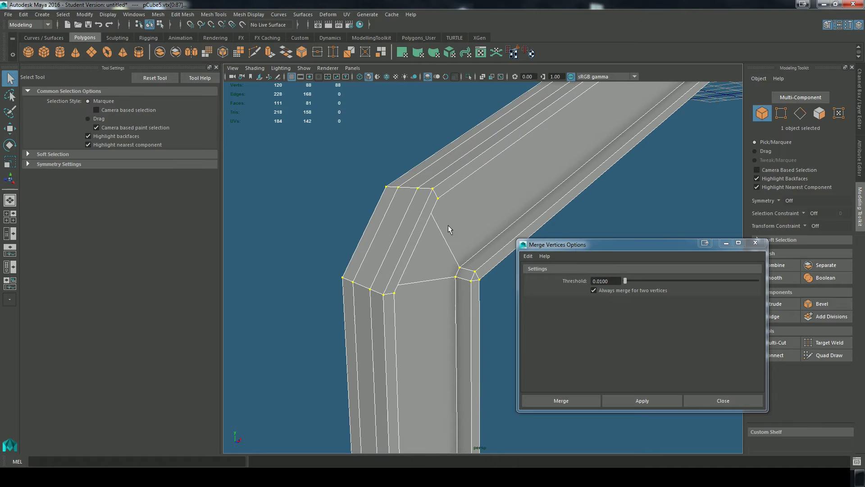
pyautogui.scroll(-5, 442, 361)
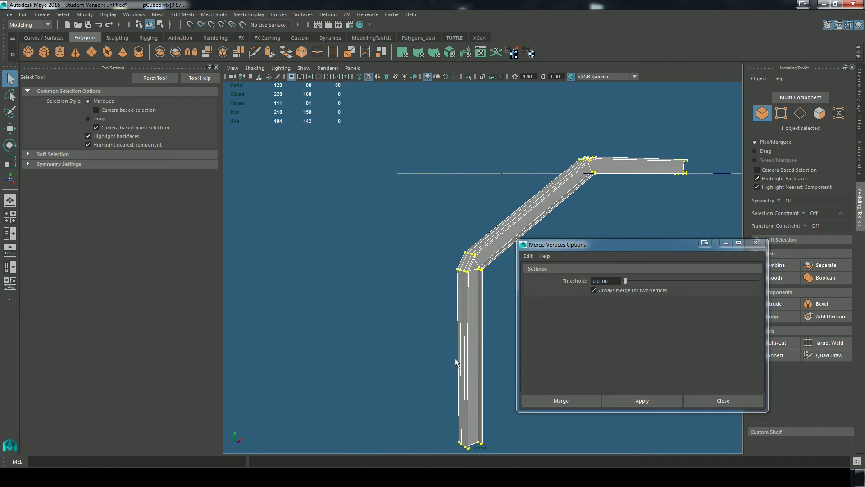
pyautogui.keyDown('alt'); pyautogui.moveTo(488, 372); pyautogui.dragTo(505, 405); pyautogui.keyUp('alt')
pyautogui.scroll(5, 462, 299)
pyautogui.moveTo(462, 298)
pyautogui.keyDown('alt'); pyautogui.mouseDown()
pyautogui.moveTo(461, 321)
pyautogui.moveTo(451, 306)
pyautogui.mouseUp(); pyautogui.keyUp('alt')
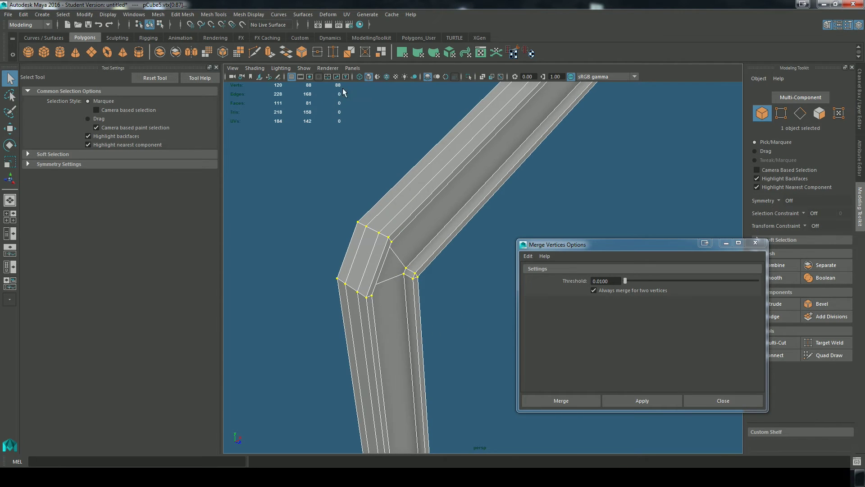
pyautogui.scroll(3, 399, 298)
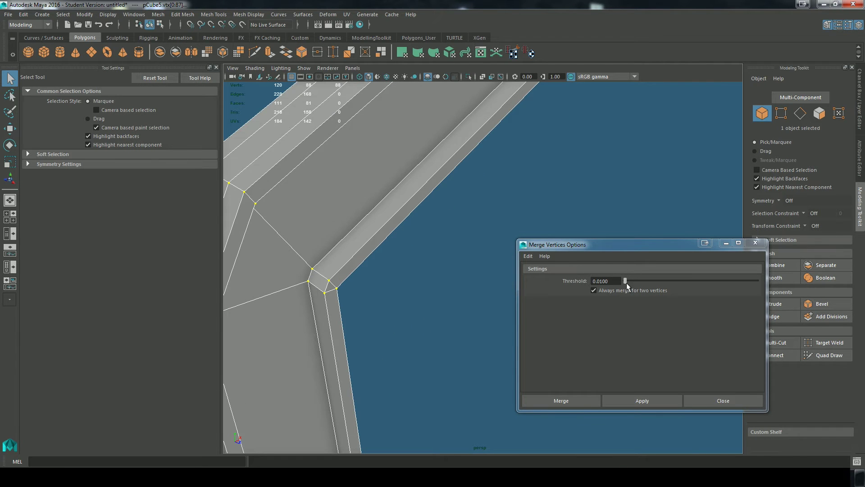
# Step: Try to merge the remaining arch vertices further with thresholds of 6.7808 and 7.637
pyautogui.moveTo(627, 283); pyautogui.dragTo(714, 281)
pyautogui.click(642, 401)
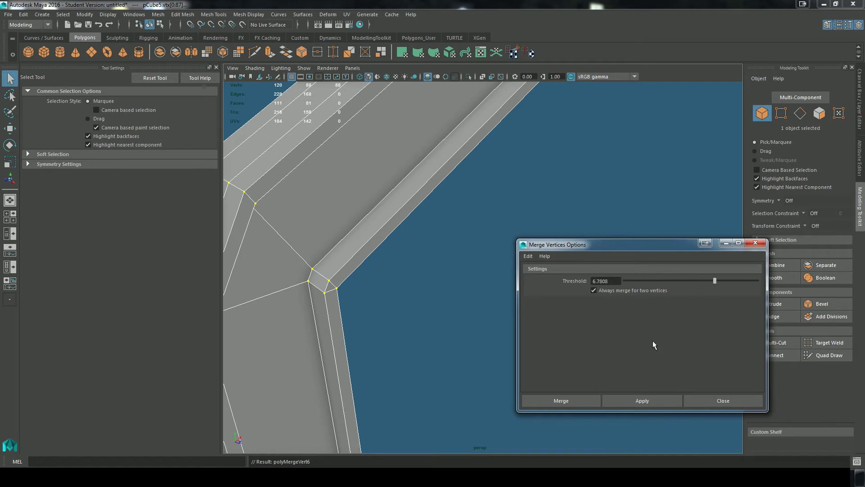
pyautogui.click(640, 402)
pyautogui.scroll(-5, 347, 317)
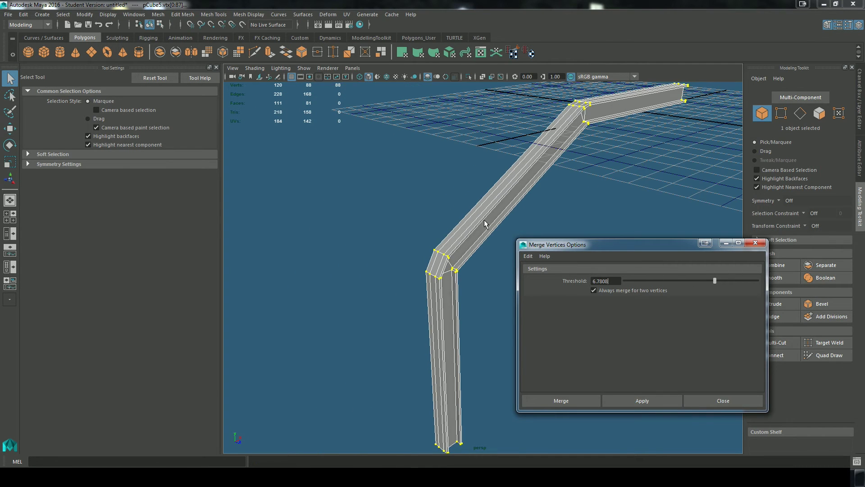
pyautogui.keyDown('alt'); pyautogui.moveTo(591, 178); pyautogui.dragTo(665, 210); pyautogui.keyUp('alt')
pyautogui.keyDown('alt'); pyautogui.moveTo(665, 210); pyautogui.dragTo(407, 140, button='middle'); pyautogui.keyUp('alt')
pyautogui.keyDown('alt'); pyautogui.moveTo(400, 264); pyautogui.dragTo(448, 293); pyautogui.keyUp('alt')
pyautogui.scroll(6, 426, 291)
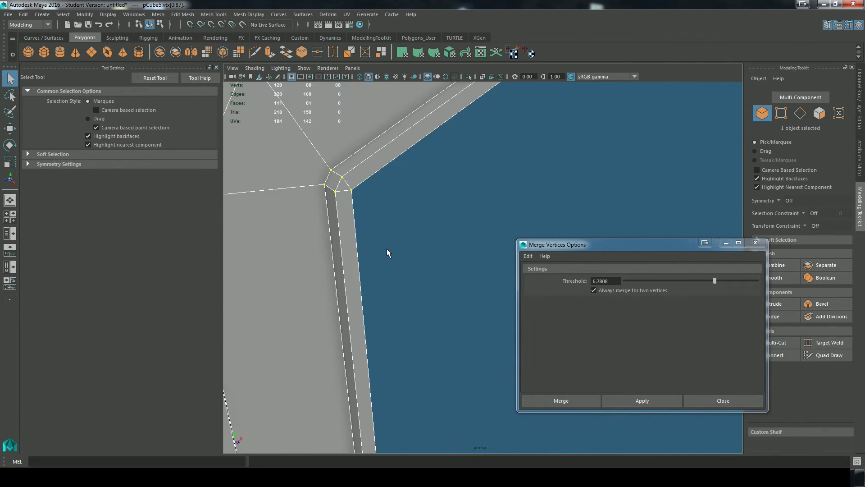
pyautogui.scroll(-4, 386, 252)
pyautogui.moveTo(715, 280); pyautogui.dragTo(726, 280)
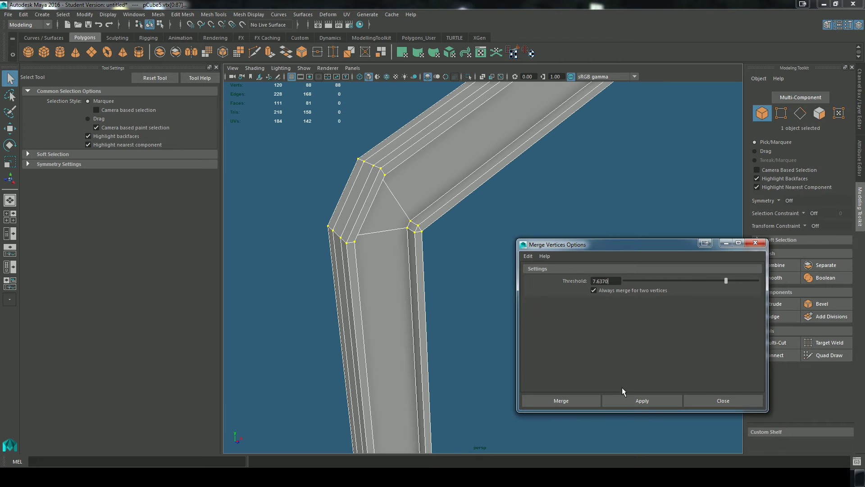
pyautogui.click(643, 401)
# Step: Try to merge the selected inner-corner vertices in vertex mode with a threshold of 6.7808, and undo that merge
pyautogui.moveTo(387, 232); pyautogui.dragTo(407, 221, button='right')
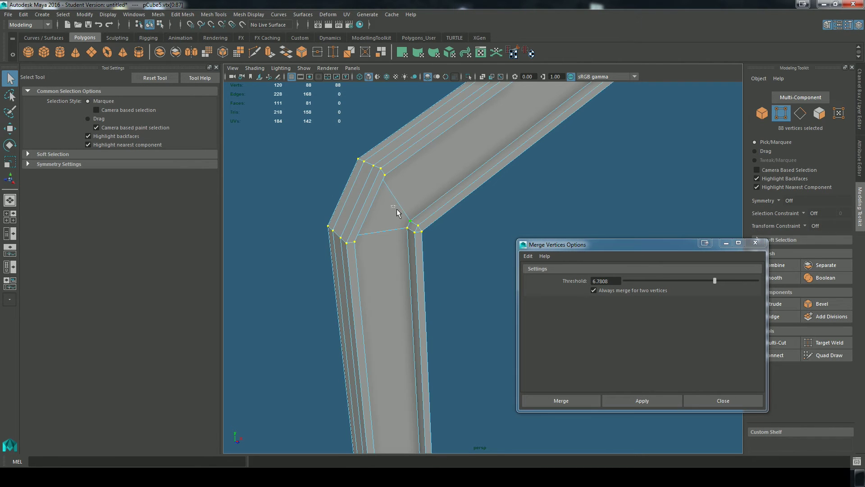
pyautogui.click(630, 398)
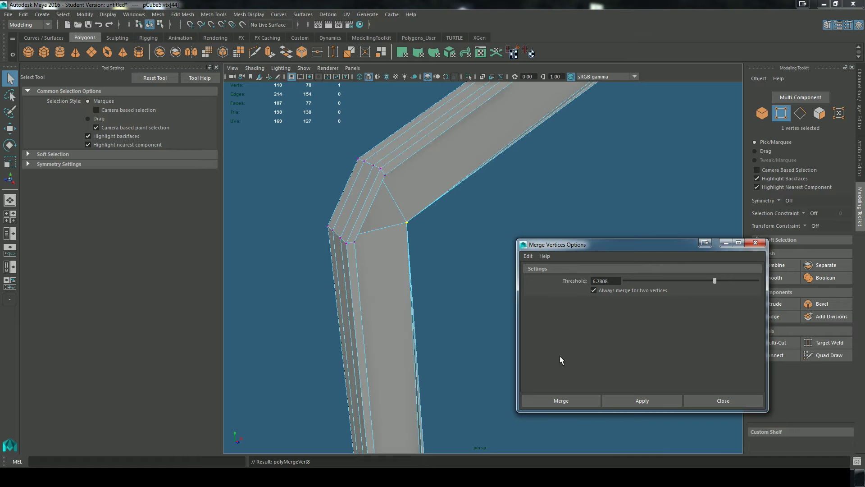
pyautogui.press('f')
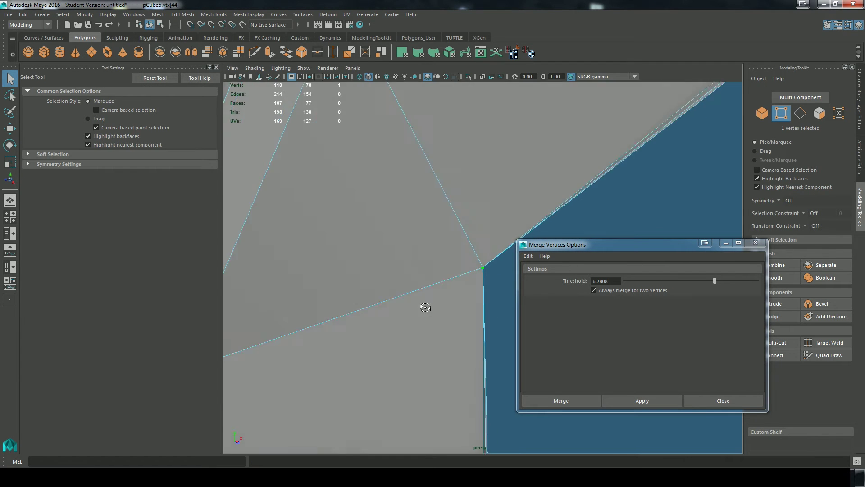
pyautogui.keyDown('alt'); pyautogui.moveTo(425, 307); pyautogui.dragTo(484, 288); pyautogui.keyUp('alt')
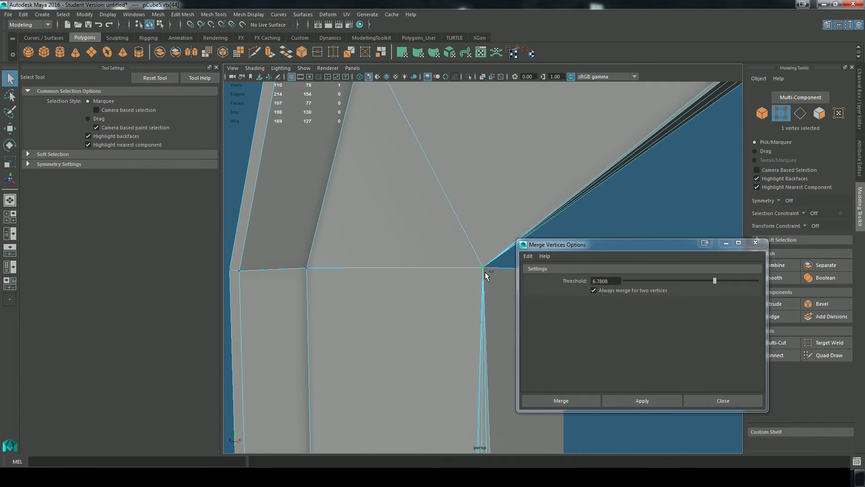
pyautogui.hotkey('ctrl', 'z')
# Step: Apply the merge to the eleven inner-corner vertices with a threshold of 0.0342 and reset the merge settings to 0.01
pyautogui.moveTo(712, 287); pyautogui.dragTo(627, 284)
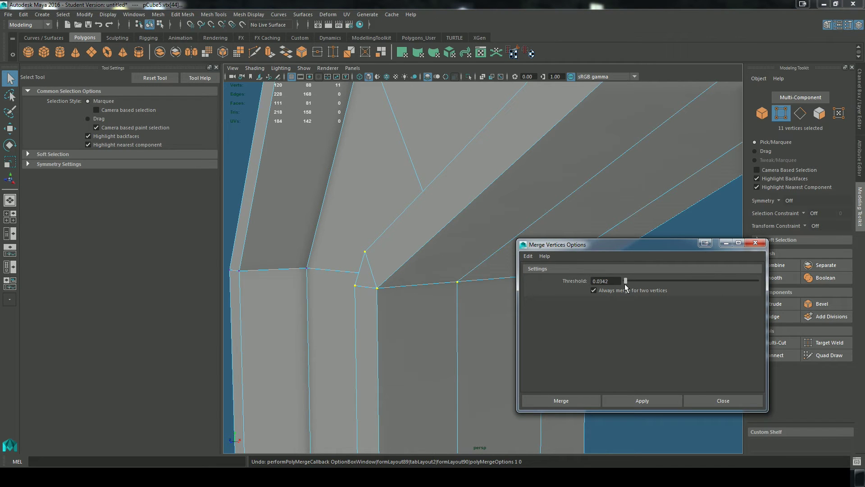
pyautogui.click(633, 399)
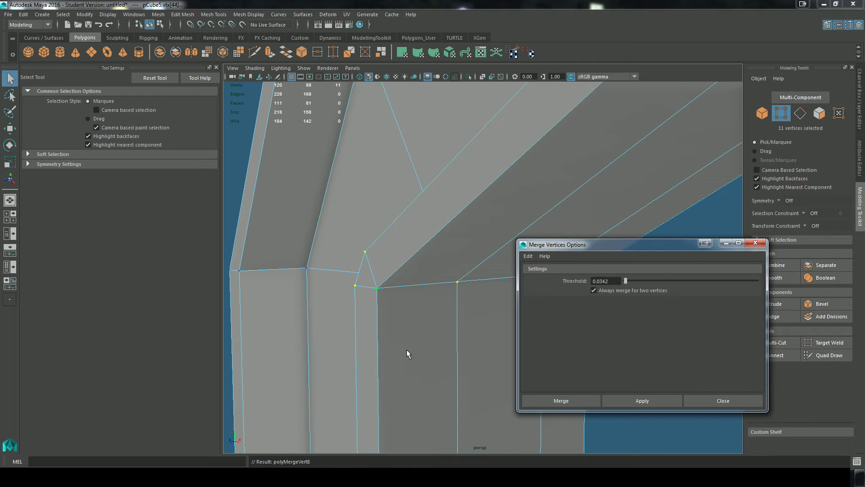
pyautogui.click(528, 256)
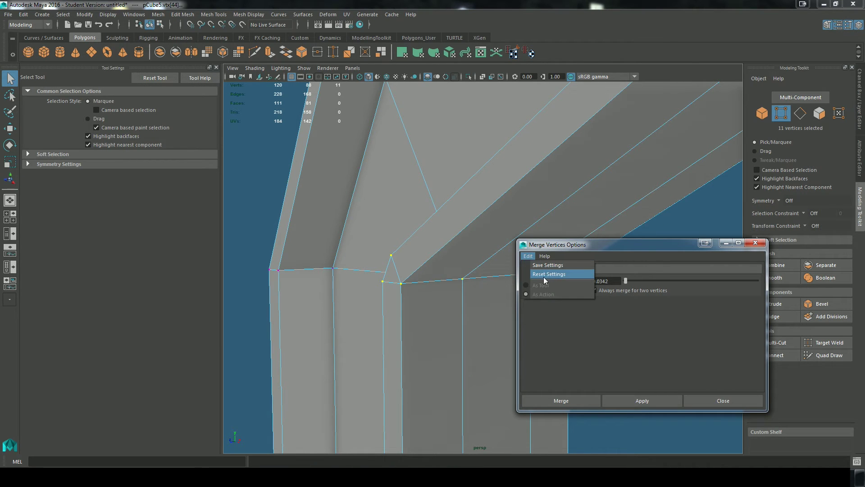
pyautogui.click(544, 275)
pyautogui.keyDown('alt'); pyautogui.moveTo(370, 291); pyautogui.dragTo(493, 316); pyautogui.keyUp('alt')
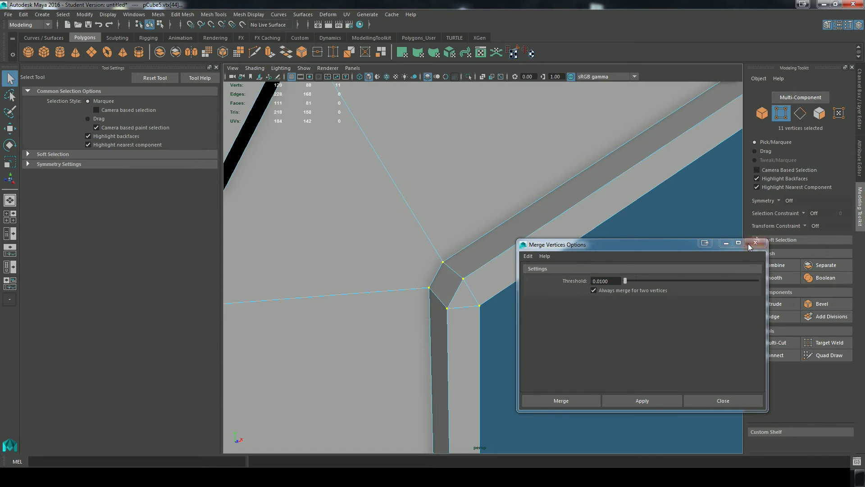
# Step: Close the merge options, return to object mode and examine the inner corner joint and the whole arch
pyautogui.click(751, 244)
pyautogui.moveTo(417, 227); pyautogui.dragTo(493, 213, button='right')
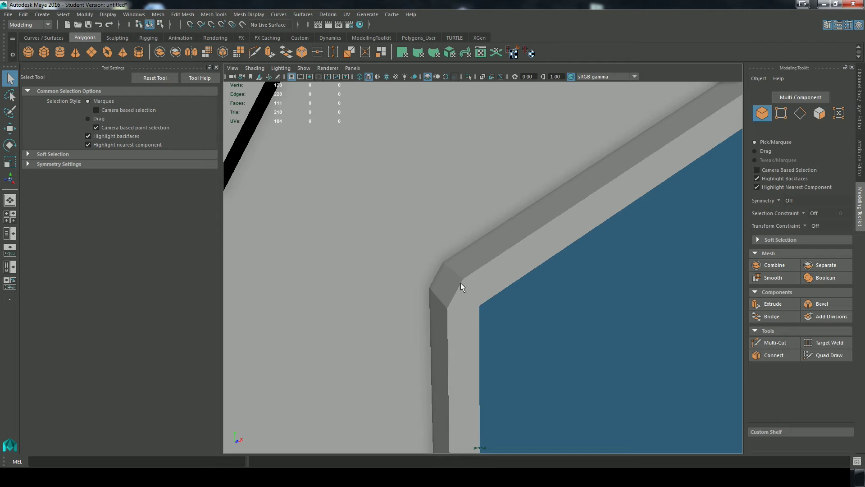
pyautogui.keyDown('alt'); pyautogui.moveTo(505, 318); pyautogui.dragTo(408, 263); pyautogui.keyUp('alt')
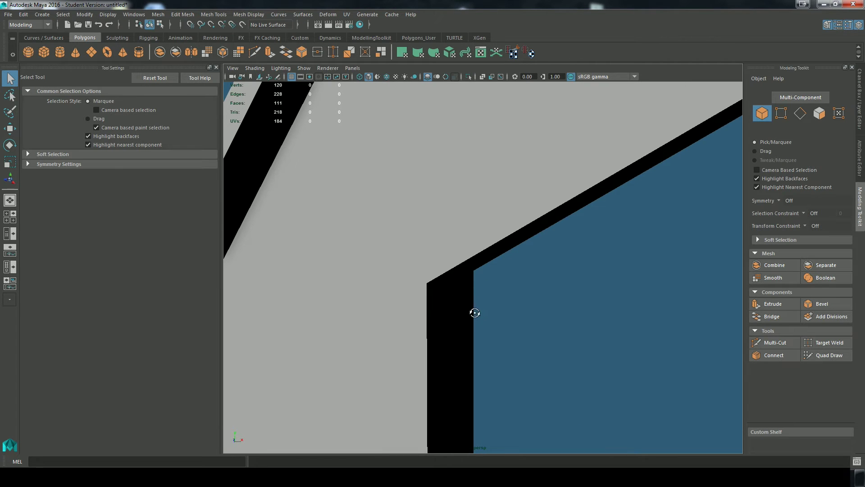
pyautogui.keyDown('alt'); pyautogui.moveTo(477, 314); pyautogui.dragTo(483, 302); pyautogui.keyUp('alt')
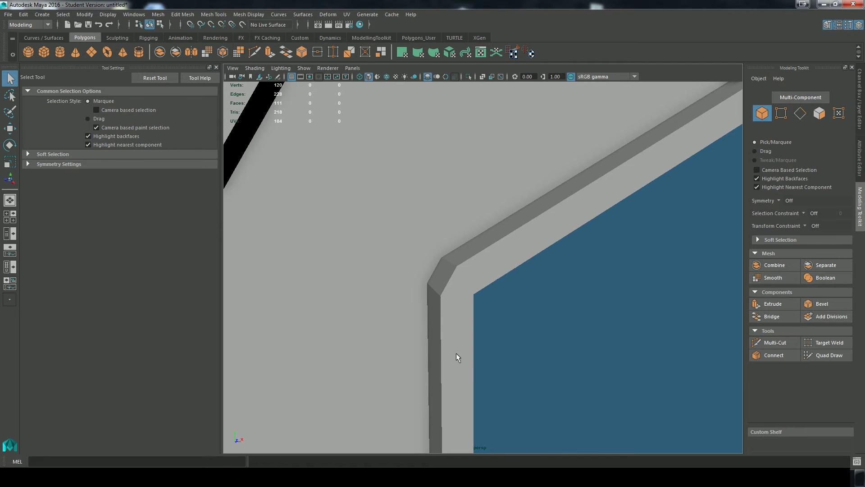
pyautogui.scroll(-12, 469, 364)
pyautogui.keyDown('alt'); pyautogui.moveTo(507, 237); pyautogui.dragTo(513, 252); pyautogui.keyUp('alt')
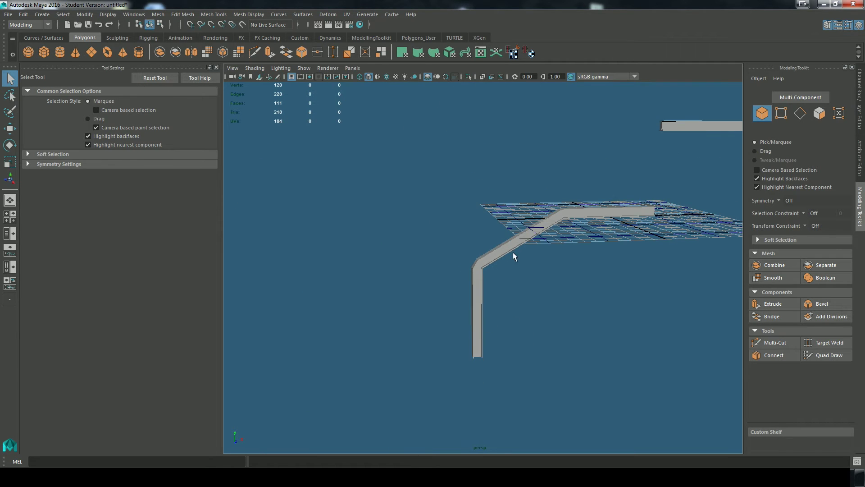
# Step: Try moving two vertices at the joint between the diagonal and horizontal beams, undoing each move
pyautogui.click(514, 253)
pyautogui.keyDown('alt'); pyautogui.moveTo(583, 290); pyautogui.dragTo(606, 296); pyautogui.keyUp('alt')
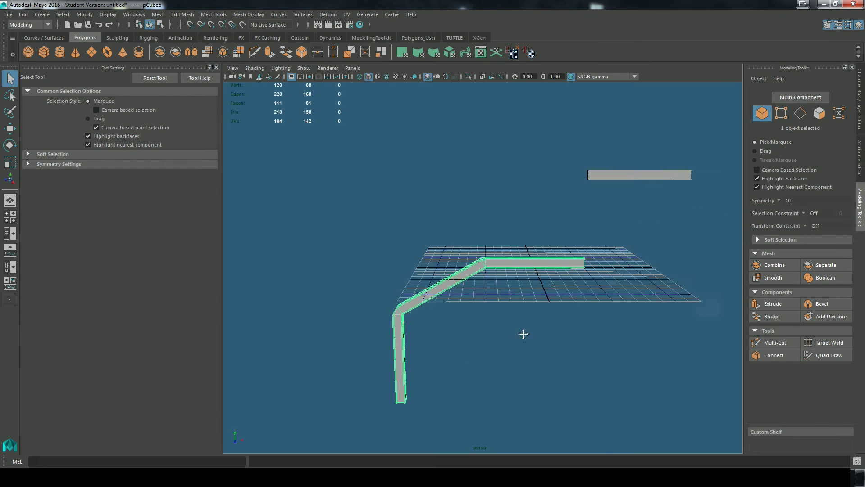
pyautogui.scroll(10, 458, 344)
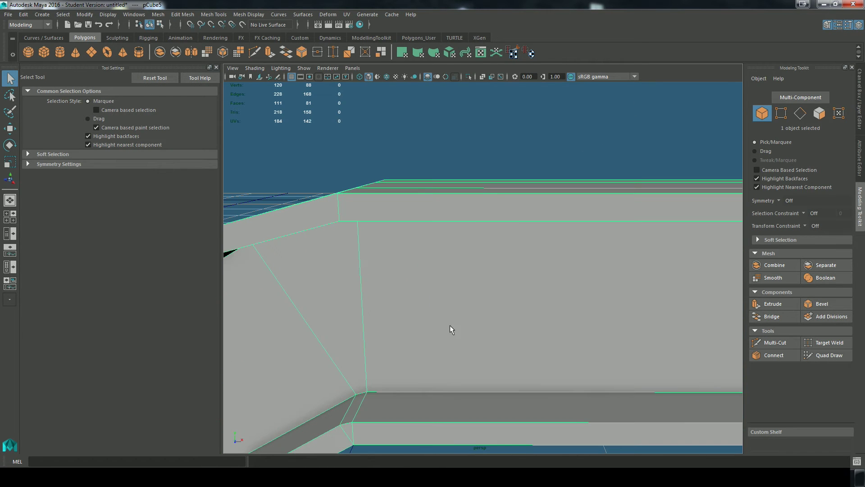
pyautogui.moveTo(401, 227); pyautogui.dragTo(360, 228, button='right')
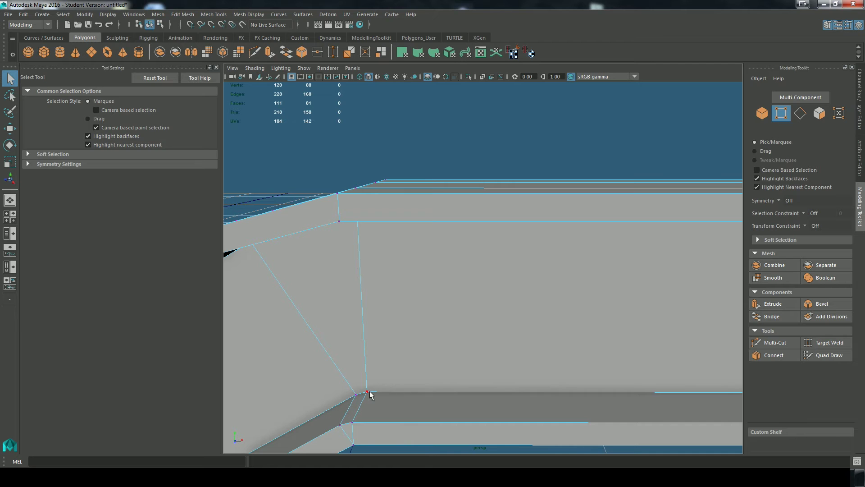
pyautogui.click(368, 392)
pyautogui.press('w')
pyautogui.moveTo(366, 392); pyautogui.dragTo(396, 373)
pyautogui.hotkey('ctrl', 'z')
pyautogui.click(357, 394)
pyautogui.moveTo(356, 394); pyautogui.dragTo(316, 371)
pyautogui.hotkey('ctrl', 'z')
# Step: Return to object mode, place the half arch's pivot at the free end of its horizontal beam and duplicate it
pyautogui.keyDown('alt'); pyautogui.moveTo(581, 444); pyautogui.dragTo(446, 328, button='right'); pyautogui.keyUp('alt')
pyautogui.scroll(-6, 444, 327)
pyautogui.moveTo(435, 293); pyautogui.dragTo(475, 215, button='right')
pyautogui.click(495, 249)
pyautogui.click(528, 272)
pyautogui.moveTo(545, 398)
pyautogui.keyDown('alt'); pyautogui.mouseDown()
pyautogui.moveTo(550, 386)
pyautogui.moveTo(544, 406)
pyautogui.moveTo(547, 400)
pyautogui.mouseUp(); pyautogui.keyUp('alt')
pyautogui.keyDown('alt'); pyautogui.moveTo(617, 338); pyautogui.dragTo(458, 348, button='middle'); pyautogui.keyUp('alt')
pyautogui.keyDown('alt'); pyautogui.moveTo(457, 348); pyautogui.dragTo(505, 354, button='right'); pyautogui.keyUp('alt')
pyautogui.press('d')
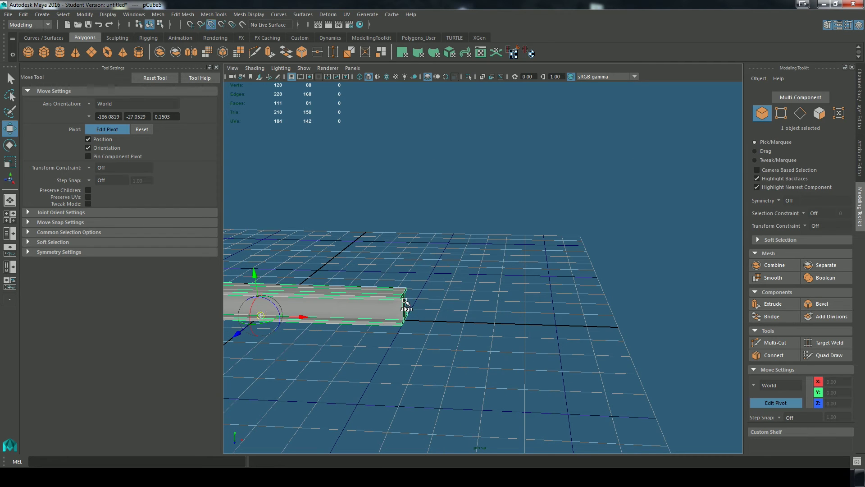
pyautogui.scroll(-6, 427, 359)
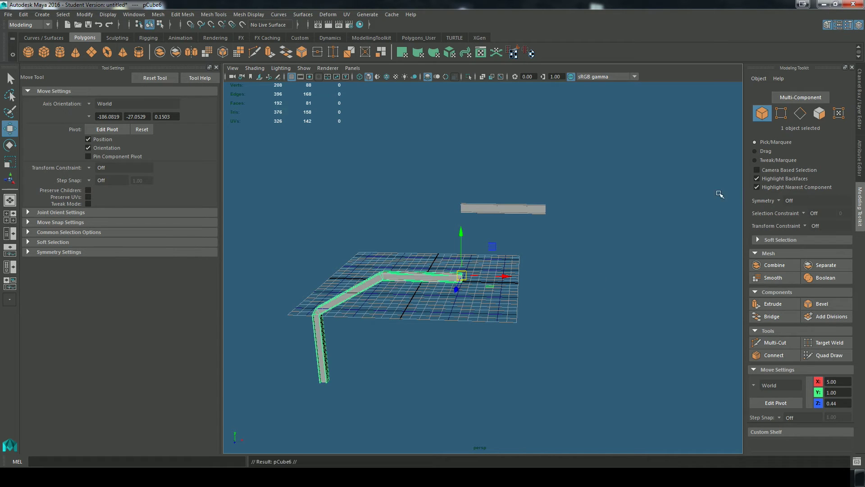
# Step: Mirror the duplicated half arch by setting its Scale X to -1
pyautogui.click(858, 112)
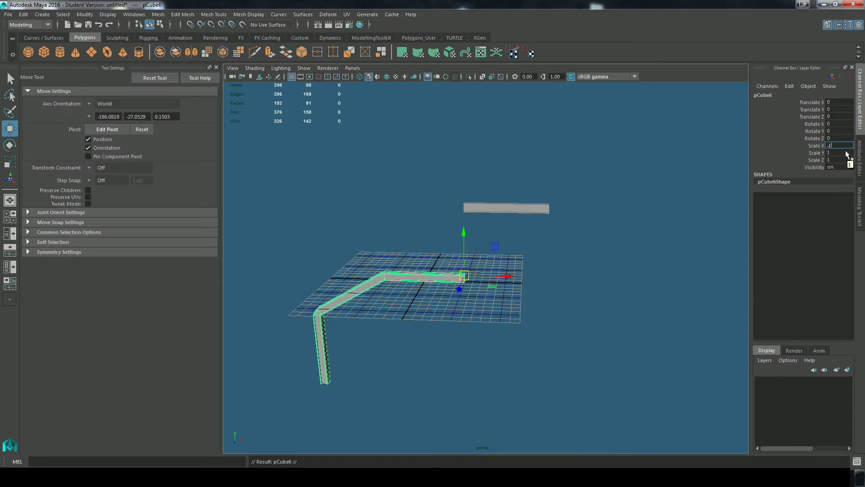
pyautogui.write('-1')
pyautogui.press('Return')
pyautogui.keyDown('alt'); pyautogui.moveTo(520, 361); pyautogui.dragTo(498, 363, button='middle'); pyautogui.keyUp('alt')
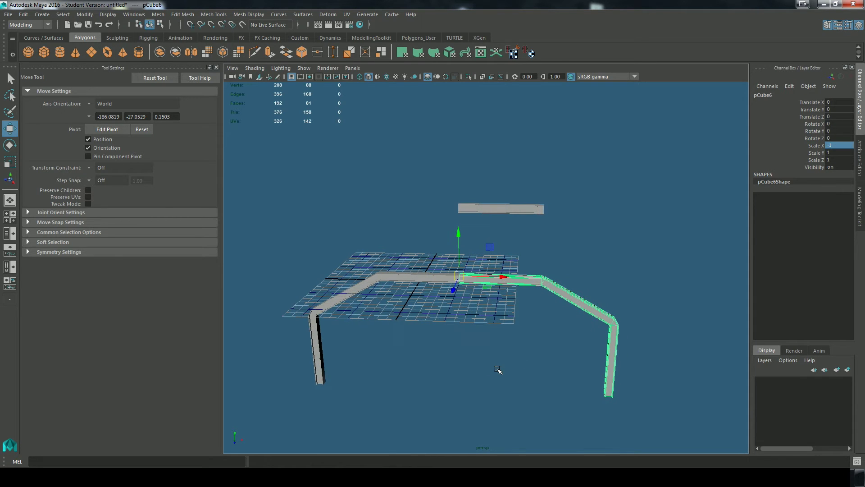
# Step: Try to scale the mirrored half freehand along X, and undo the scaling
pyautogui.press('r')
pyautogui.moveTo(498, 277); pyautogui.dragTo(430, 269)
pyautogui.hotkey('ctrl', 'z')
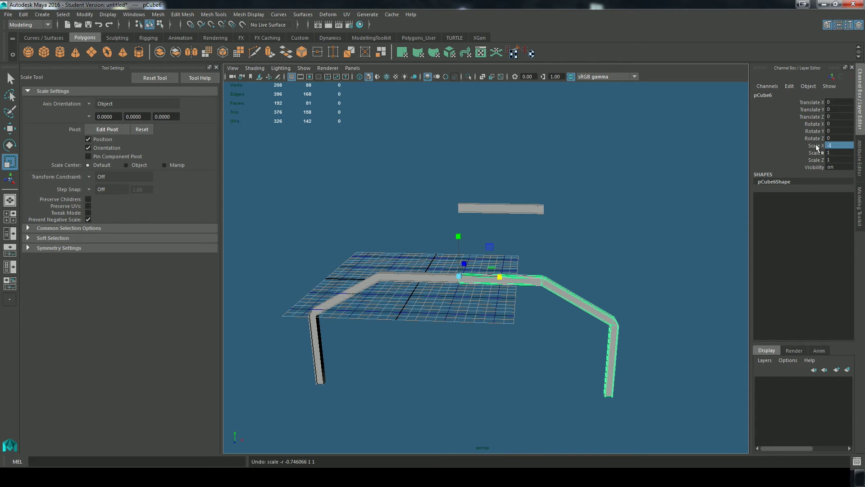
# Step: Select both halves of the arch and combine them into one mesh
pyautogui.scroll(5, 452, 316)
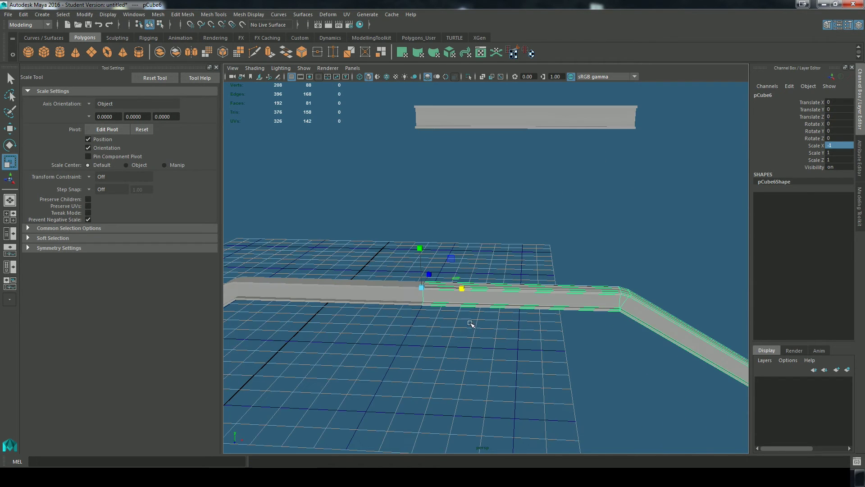
pyautogui.click(384, 290)
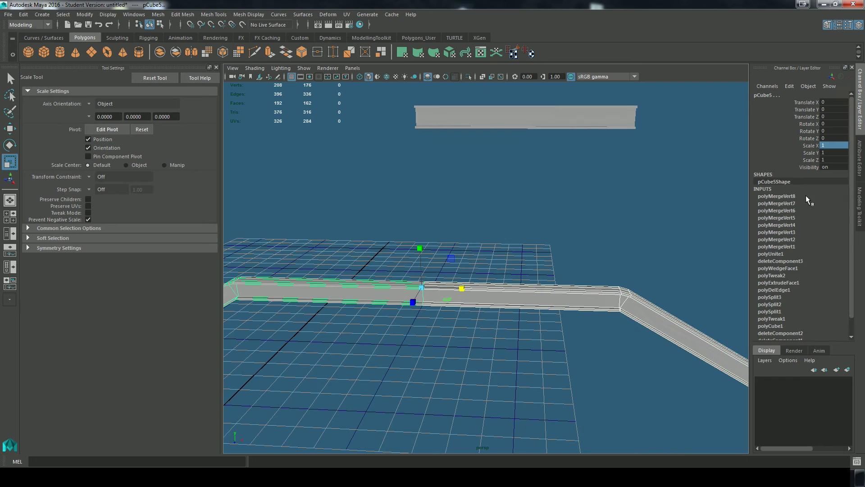
pyautogui.click(861, 198)
pyautogui.click(774, 265)
# Step: Select the 32 vertices at the central seam in vertex mode and merge them with a threshold of 0.01
pyautogui.keyDown('alt'); pyautogui.moveTo(518, 310); pyautogui.dragTo(470, 321); pyautogui.keyUp('alt')
pyautogui.scroll(5, 470, 321)
pyautogui.moveTo(476, 339); pyautogui.dragTo(392, 246, button='right')
pyautogui.moveTo(391, 246); pyautogui.dragTo(482, 382)
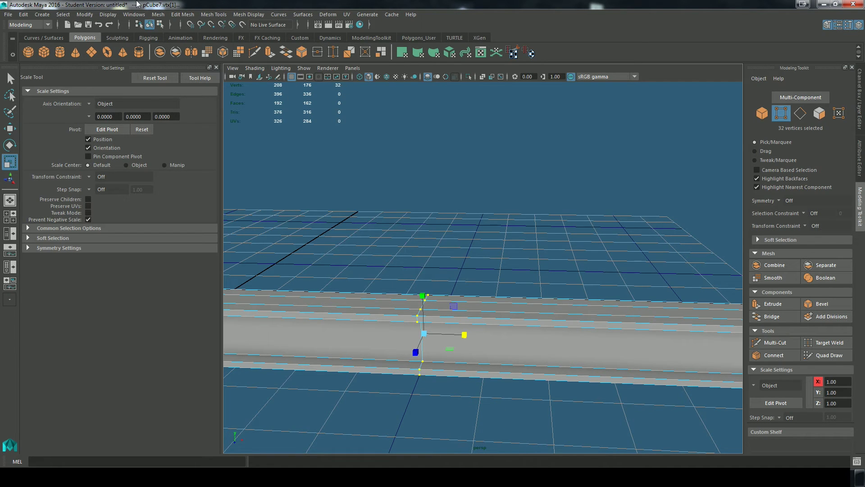
pyautogui.click(181, 14)
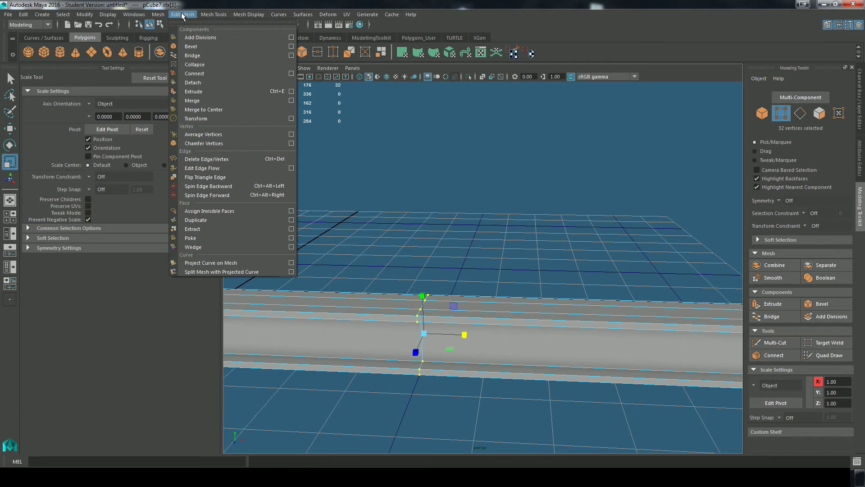
pyautogui.click(212, 100)
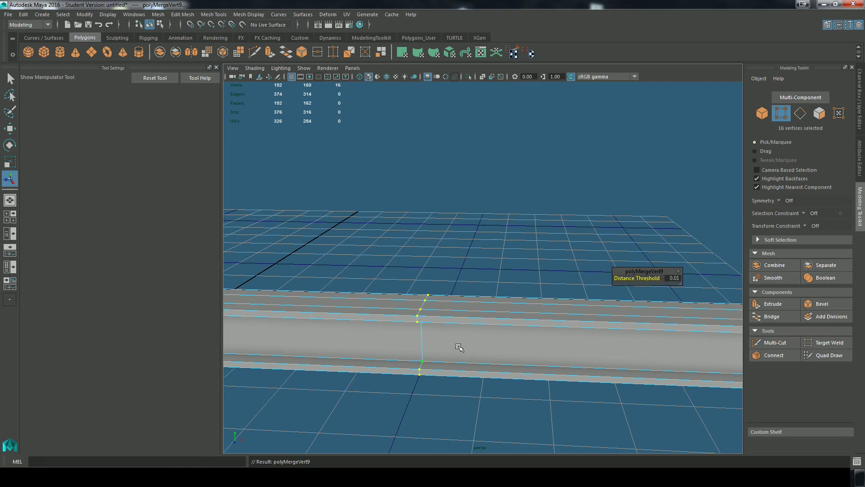
# Step: Switch to edge mode and select edges around the central seam to examine the merged joint
pyautogui.moveTo(458, 228); pyautogui.dragTo(458, 199, button='right')
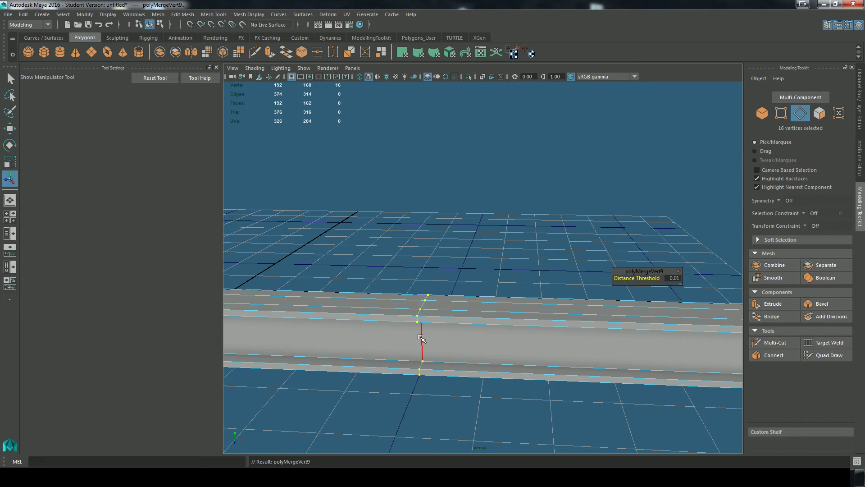
pyautogui.click(422, 340)
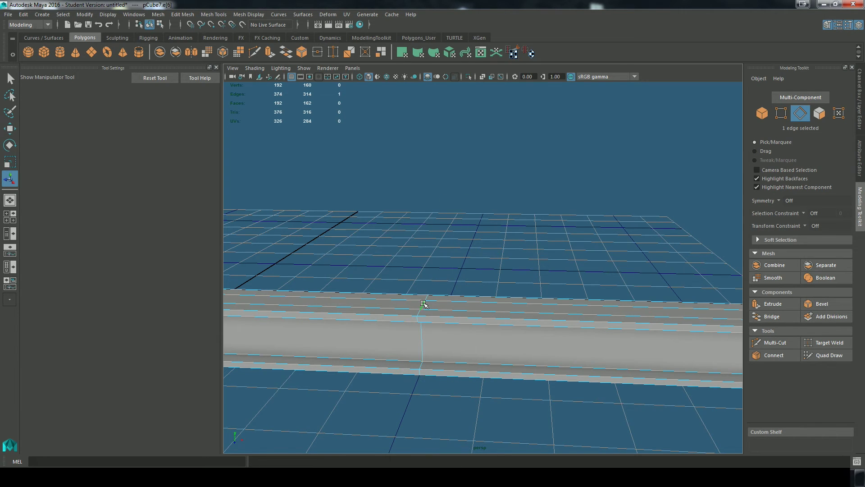
pyautogui.keyDown('alt'); pyautogui.moveTo(455, 354); pyautogui.dragTo(475, 364); pyautogui.keyUp('alt')
pyautogui.moveTo(482, 257); pyautogui.dragTo(446, 377)
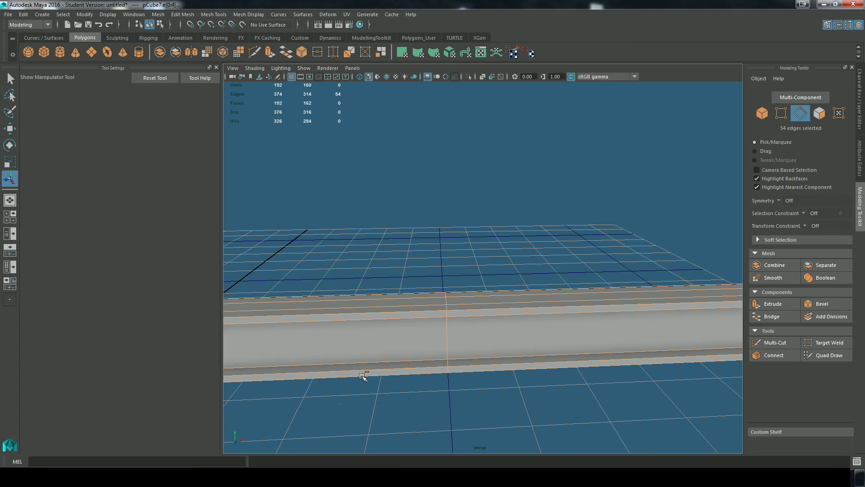
pyautogui.keyDown('alt'); pyautogui.moveTo(597, 412); pyautogui.dragTo(575, 359); pyautogui.keyUp('alt')
# Step: Try moving individual central seam vertices in vertex mode to test the merge, undoing the moves
pyautogui.moveTo(553, 227); pyautogui.dragTo(526, 313, button='right')
pyautogui.moveTo(526, 233); pyautogui.dragTo(524, 230, button='right')
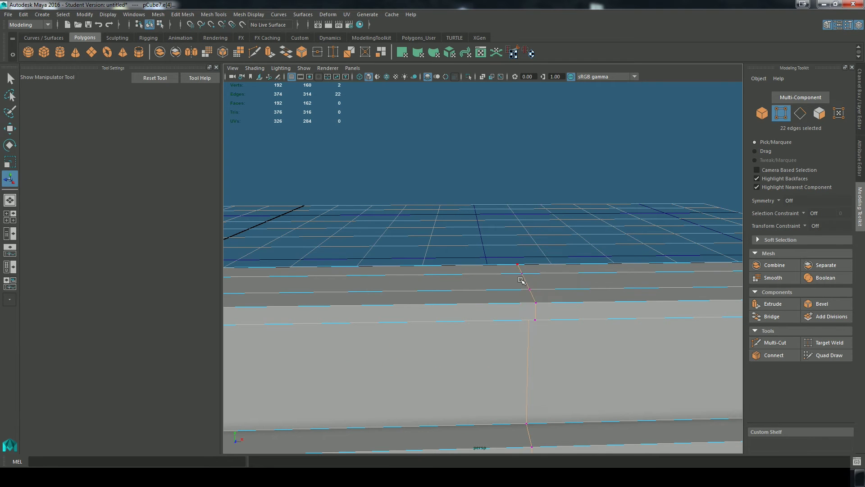
pyautogui.keyDown('alt'); pyautogui.moveTo(545, 337); pyautogui.dragTo(495, 338); pyautogui.keyUp('alt')
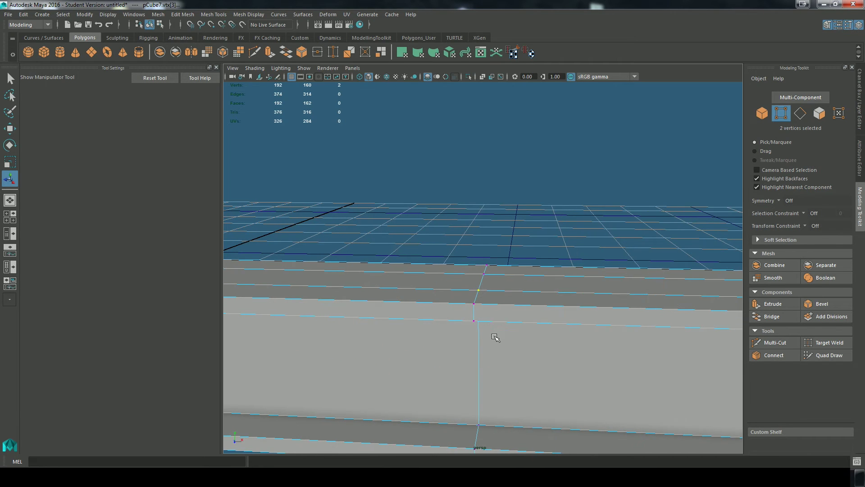
pyautogui.press('w')
pyautogui.moveTo(444, 462); pyautogui.dragTo(445, 453)
pyautogui.keyDown('alt'); pyautogui.moveTo(521, 393); pyautogui.dragTo(507, 270); pyautogui.keyUp('alt')
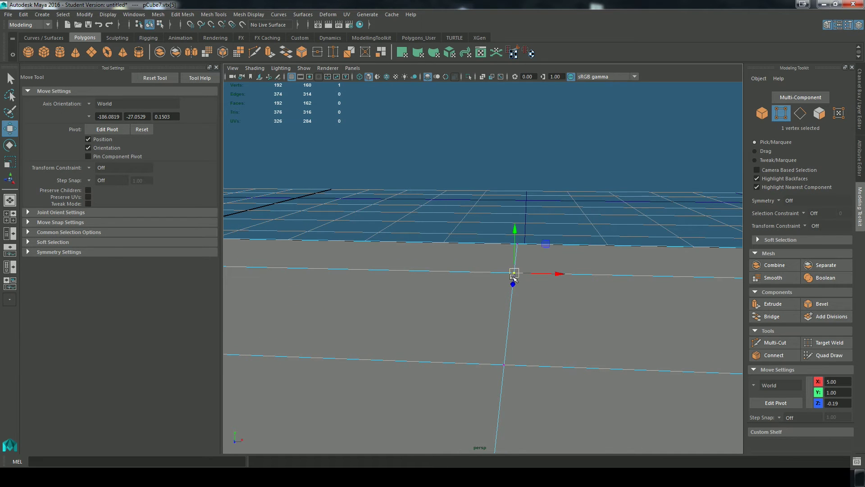
pyautogui.hotkey('ctrl', 'z')
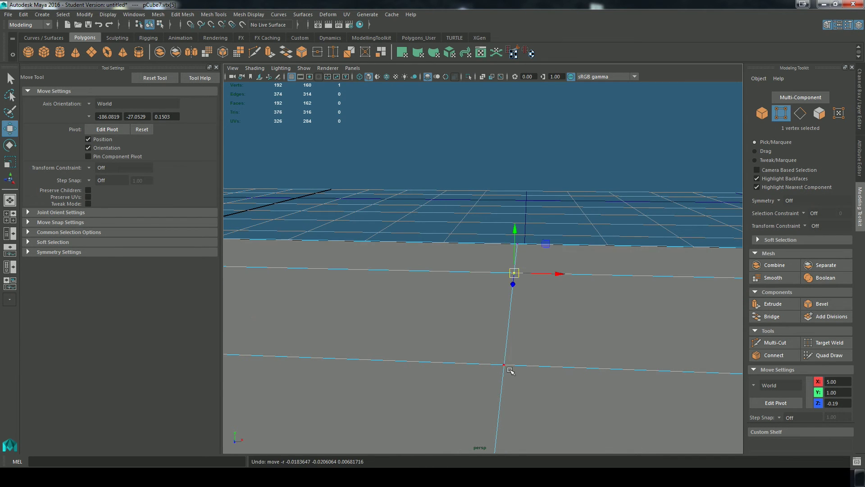
pyautogui.click(505, 365)
pyautogui.moveTo(505, 365); pyautogui.dragTo(464, 349)
pyautogui.keyDown('alt'); pyautogui.moveTo(537, 394); pyautogui.dragTo(510, 377); pyautogui.keyUp('alt')
pyautogui.hotkey('ctrl', 'z')
pyautogui.moveTo(371, 245); pyautogui.dragTo(377, 273)
pyautogui.keyDown('alt'); pyautogui.moveTo(407, 289); pyautogui.dragTo(421, 402); pyautogui.keyUp('alt')
pyautogui.hotkey('ctrl', 'z')
# Step: Switch to face mode and select the hidden faces inside the beam at the central seam
pyautogui.keyDown('alt'); pyautogui.moveTo(422, 402); pyautogui.dragTo(441, 392); pyautogui.keyUp('alt')
pyautogui.keyDown('alt'); pyautogui.moveTo(504, 393); pyautogui.dragTo(562, 426); pyautogui.keyUp('alt')
pyautogui.scroll(-5, 590, 388)
pyautogui.press('f')
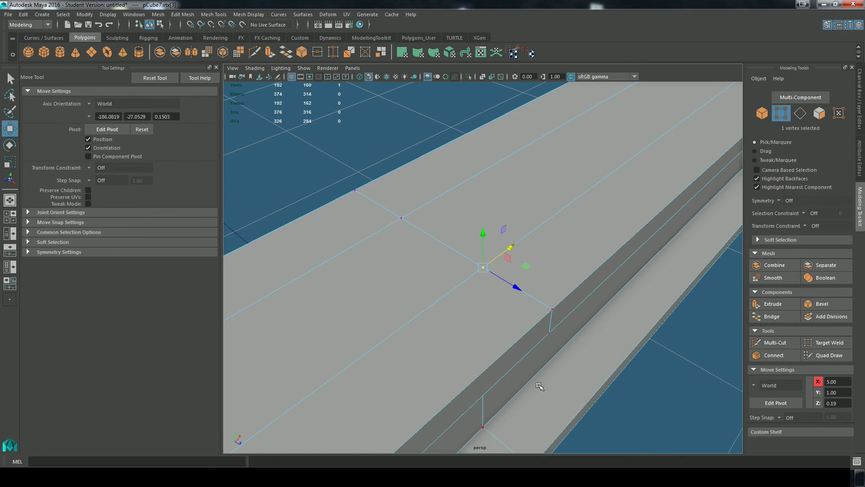
pyautogui.keyDown('alt'); pyautogui.moveTo(541, 384); pyautogui.dragTo(470, 271); pyautogui.keyUp('alt')
pyautogui.moveTo(469, 227); pyautogui.dragTo(470, 253, button='right')
pyautogui.press('q')
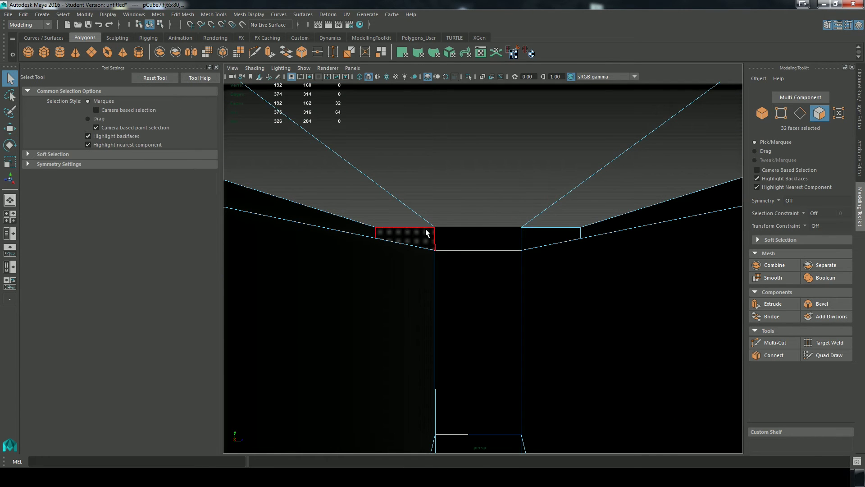
pyautogui.click(427, 233)
pyautogui.keyDown('shift'); pyautogui.click(461, 237); pyautogui.keyUp('shift')
pyautogui.keyDown('shift'); pyautogui.click(473, 311); pyautogui.keyUp('shift')
pyautogui.keyDown('alt'); pyautogui.moveTo(515, 338); pyautogui.dragTo(499, 322); pyautogui.keyUp('alt')
pyautogui.keyDown('shift'); pyautogui.click(417, 340); pyautogui.keyUp('shift')
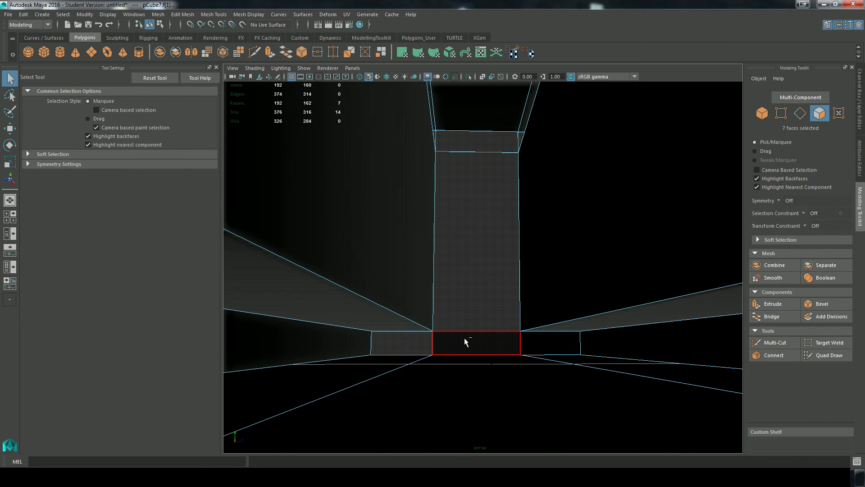
pyautogui.keyDown('shift'); pyautogui.click(484, 341); pyautogui.keyUp('shift')
pyautogui.keyDown('shift'); pyautogui.click(541, 343); pyautogui.keyUp('shift')
# Step: Delete the selected seam faces, select four further faces, and undo back to the earlier face selection
pyautogui.press('Delete')
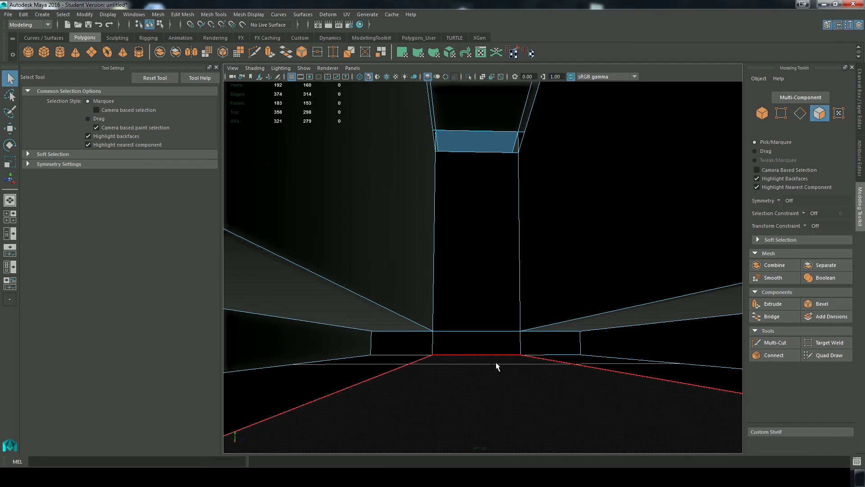
pyautogui.keyDown('shift'); pyautogui.click(543, 342); pyautogui.keyUp('shift')
pyautogui.keyDown('shift'); pyautogui.click(499, 343); pyautogui.keyUp('shift')
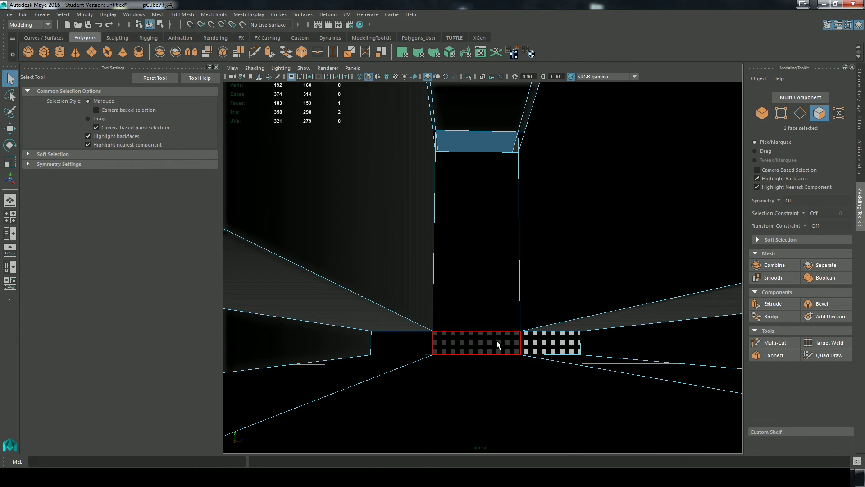
pyautogui.keyDown('shift'); pyautogui.click(405, 344); pyautogui.keyUp('shift')
pyautogui.keyDown('shift'); pyautogui.click(446, 262); pyautogui.keyUp('shift')
pyautogui.keyDown('alt'); pyautogui.moveTo(446, 263); pyautogui.dragTo(495, 348); pyautogui.keyUp('alt')
pyautogui.keyDown('alt'); pyautogui.moveTo(496, 286); pyautogui.dragTo(495, 309, button='middle'); pyautogui.keyUp('alt')
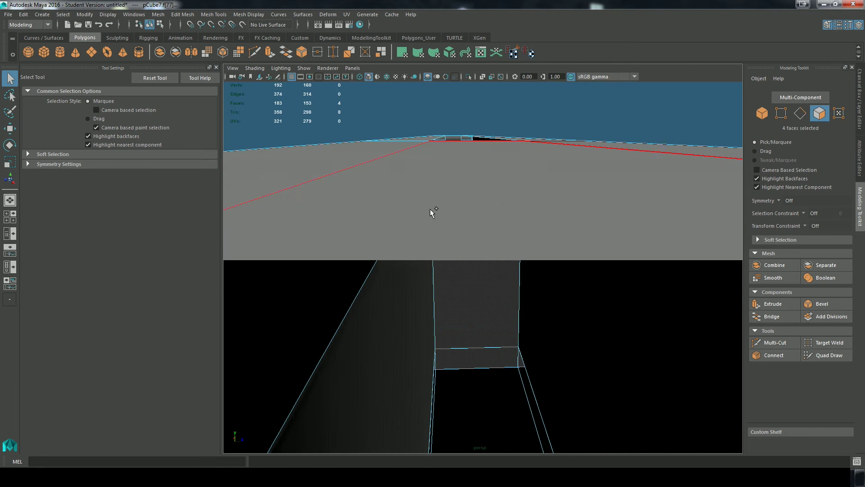
pyautogui.keyDown('alt'); pyautogui.moveTo(468, 234); pyautogui.dragTo(482, 285); pyautogui.keyUp('alt')
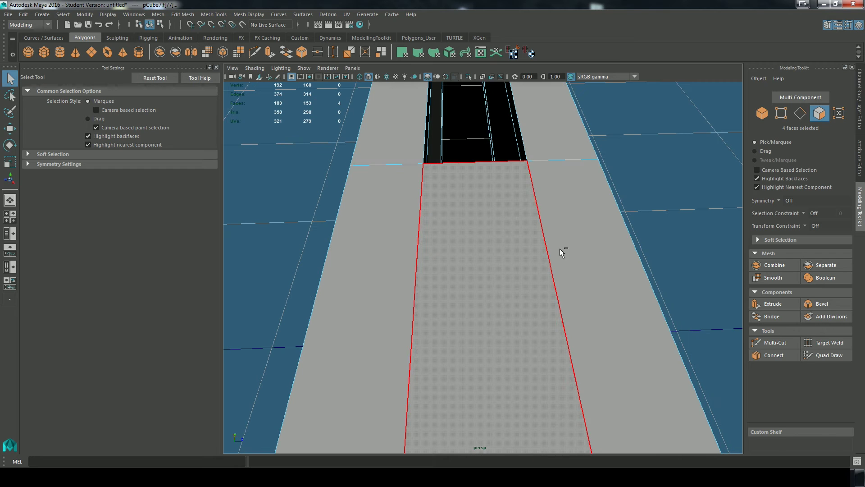
pyautogui.keyDown('alt'); pyautogui.moveTo(546, 332); pyautogui.dragTo(562, 340); pyautogui.keyUp('alt')
pyautogui.hotkey('ctrl', 'z')
pyautogui.hotkey('ctrl', 'z')
pyautogui.keyDown('alt'); pyautogui.moveTo(563, 284); pyautogui.dragTo(561, 271); pyautogui.keyUp('alt')
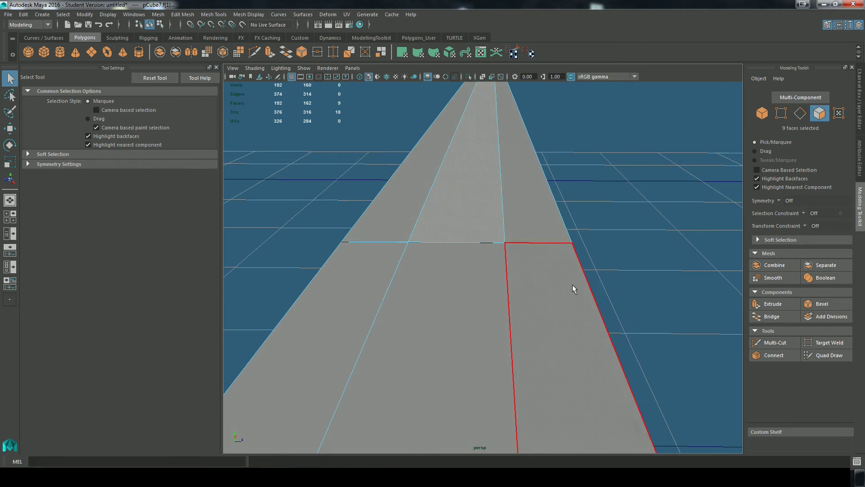
# Step: Remove the long outer beam face from the selection and delete the eight remaining selected faces at the seam
pyautogui.keyDown('ctrl'); pyautogui.click(480, 171); pyautogui.keyUp('ctrl')
pyautogui.keyDown('alt'); pyautogui.moveTo(613, 369); pyautogui.dragTo(617, 350); pyautogui.keyUp('alt')
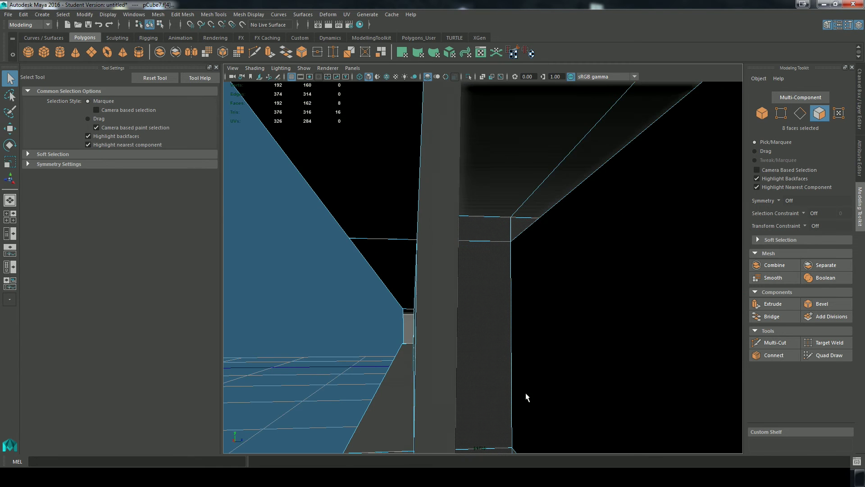
pyautogui.keyDown('alt'); pyautogui.moveTo(525, 392); pyautogui.dragTo(484, 400); pyautogui.keyUp('alt')
pyautogui.press('Delete')
# Step: Select three more hidden faces across the upper flange and web at the central seam and delete them
pyautogui.click(408, 237)
pyautogui.keyDown('shift'); pyautogui.click(526, 235); pyautogui.keyUp('shift')
pyautogui.keyDown('shift'); pyautogui.click(483, 284); pyautogui.keyUp('shift')
pyautogui.press('Delete')
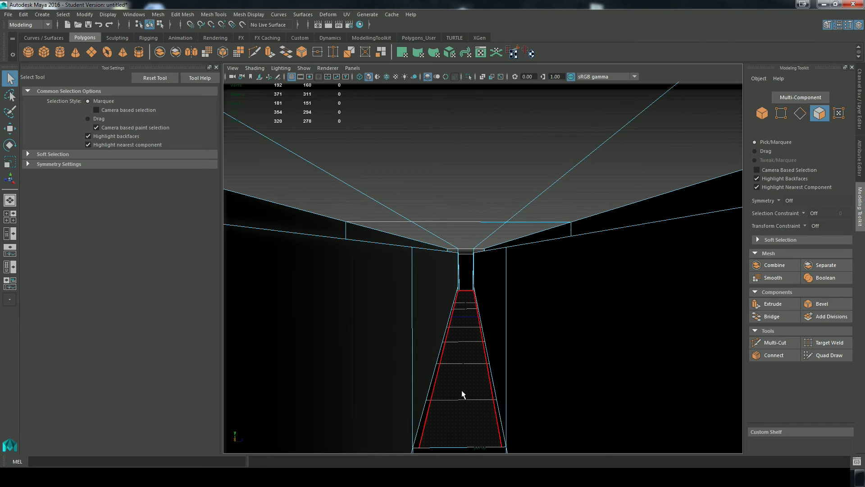
# Step: Delete the remaining hidden middle and side faces inside the lower flange at the central seam
pyautogui.keyDown('alt'); pyautogui.moveTo(532, 372); pyautogui.dragTo(567, 252); pyautogui.keyUp('alt')
pyautogui.click(516, 266)
pyautogui.press('Delete')
pyautogui.click(440, 273)
pyautogui.press('Delete')
pyautogui.click(553, 273)
pyautogui.press('Delete')
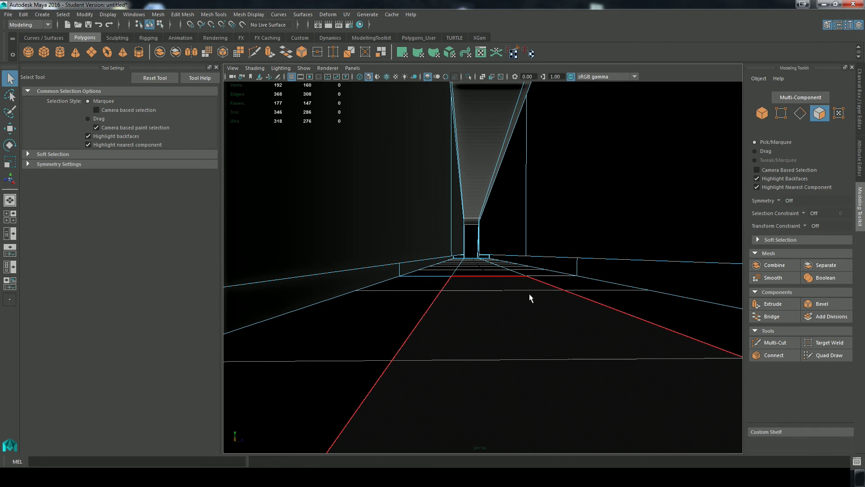
# Step: Undo the last face change and delete the two hidden faces remaining inside the beam at the central seam
pyautogui.keyDown('alt'); pyautogui.moveTo(615, 335); pyautogui.dragTo(429, 315); pyautogui.keyUp('alt')
pyautogui.rightClick(505, 220)
pyautogui.keyDown('alt'); pyautogui.moveTo(428, 316); pyautogui.dragTo(553, 340, button='middle'); pyautogui.keyUp('alt')
pyautogui.keyDown('alt'); pyautogui.moveTo(552, 340); pyautogui.dragTo(517, 330); pyautogui.keyUp('alt')
pyautogui.hotkey('ctrl', 'z')
pyautogui.click(516, 331)
pyautogui.keyDown('alt'); pyautogui.moveTo(430, 361); pyautogui.dragTo(489, 299); pyautogui.keyUp('alt')
pyautogui.click(491, 298)
pyautogui.press('Delete')
pyautogui.click(639, 296)
pyautogui.press('Delete')
# Step: Select the redundant edge loop around the beam's central seam and delete it
pyautogui.keyDown('alt'); pyautogui.moveTo(448, 362); pyautogui.dragTo(492, 261); pyautogui.keyUp('alt')
pyautogui.doubleClick(439, 234)
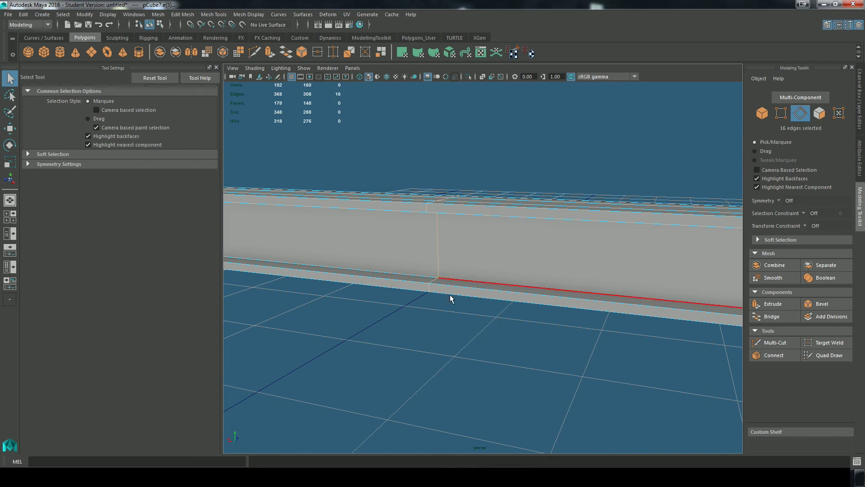
pyautogui.keyDown('alt'); pyautogui.moveTo(457, 180); pyautogui.dragTo(515, 276); pyautogui.keyUp('alt')
pyautogui.keyDown('alt'); pyautogui.moveTo(553, 320); pyautogui.dragTo(515, 272); pyautogui.keyUp('alt')
pyautogui.press('Delete')
pyautogui.scroll(-5, 534, 314)
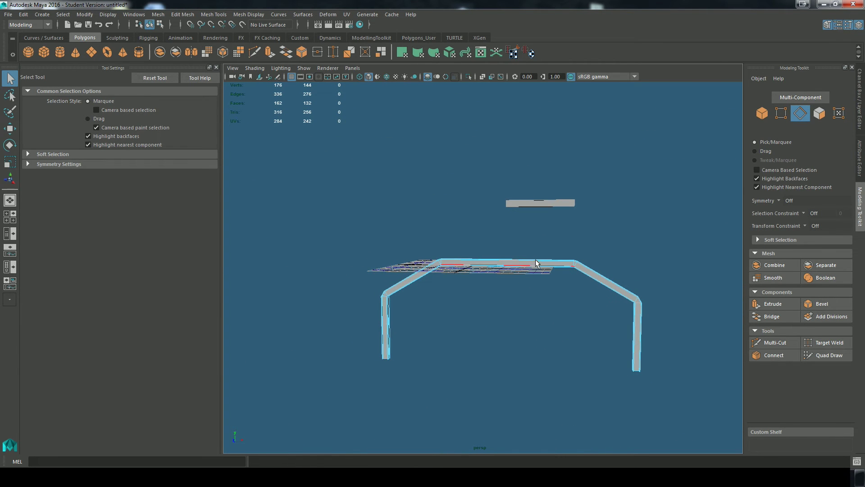
# Step: Return to object selection, select the whole arch, and inspect its beams and joints from several angles
pyautogui.moveTo(535, 259); pyautogui.dragTo(578, 215, button='right')
pyautogui.click(585, 266)
pyautogui.keyDown('alt'); pyautogui.moveTo(538, 333); pyautogui.dragTo(489, 315); pyautogui.keyUp('alt')
pyautogui.scroll(6, 528, 340)
pyautogui.keyDown('alt'); pyautogui.moveTo(488, 315); pyautogui.dragTo(534, 290, button='middle'); pyautogui.keyUp('alt')
pyautogui.scroll(-4, 522, 291)
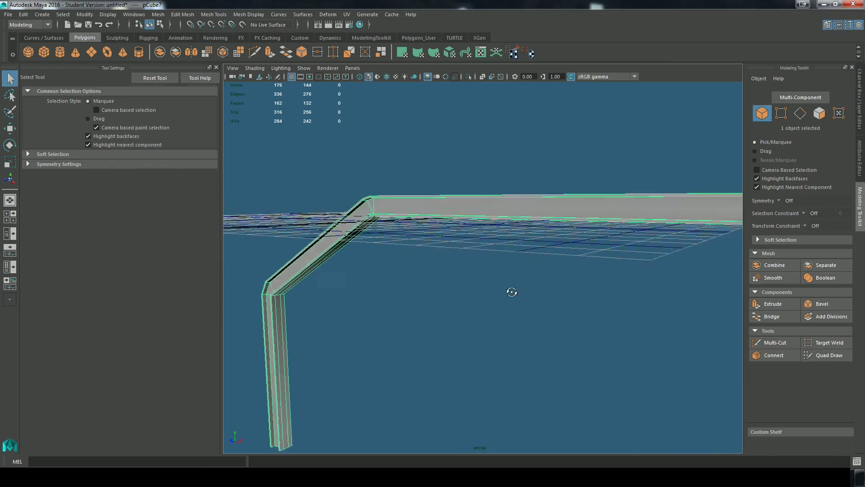
pyautogui.keyDown('alt'); pyautogui.moveTo(512, 291); pyautogui.dragTo(495, 304); pyautogui.keyUp('alt')
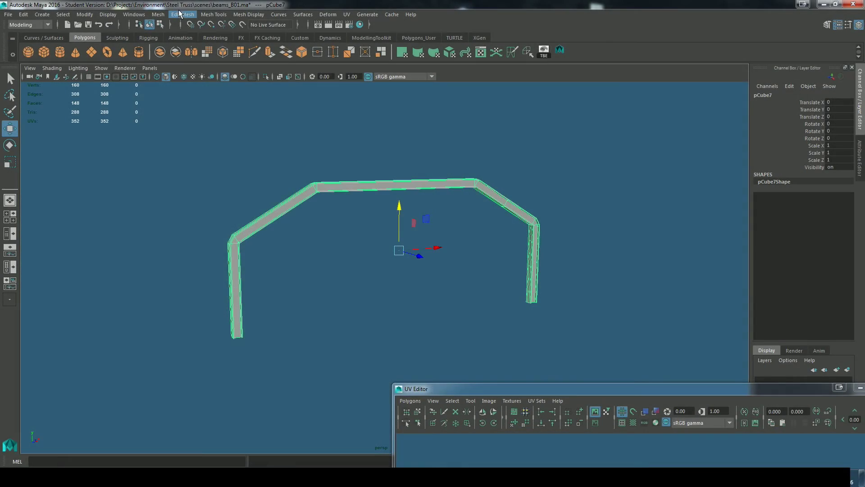
# Step: Run mesh Cleanup on the arch, selecting matching polygons with more than 4 sides, lamina faces and nonmanifold geometry
pyautogui.click(157, 15)
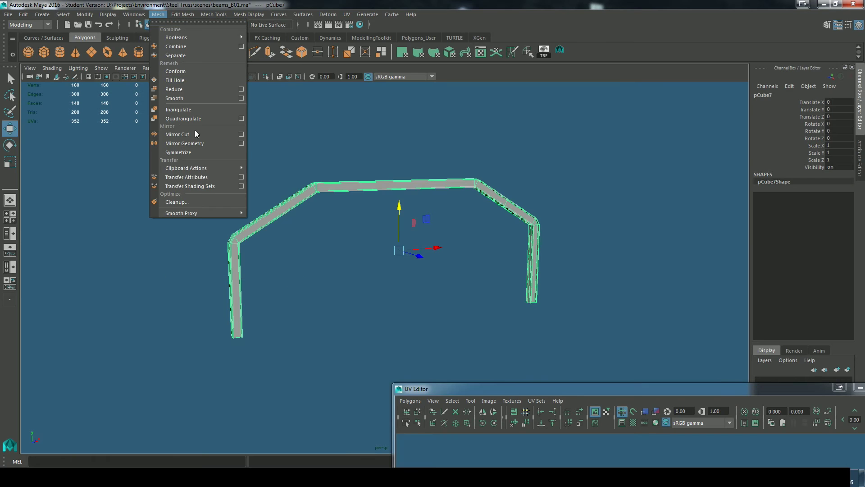
pyautogui.click(210, 202)
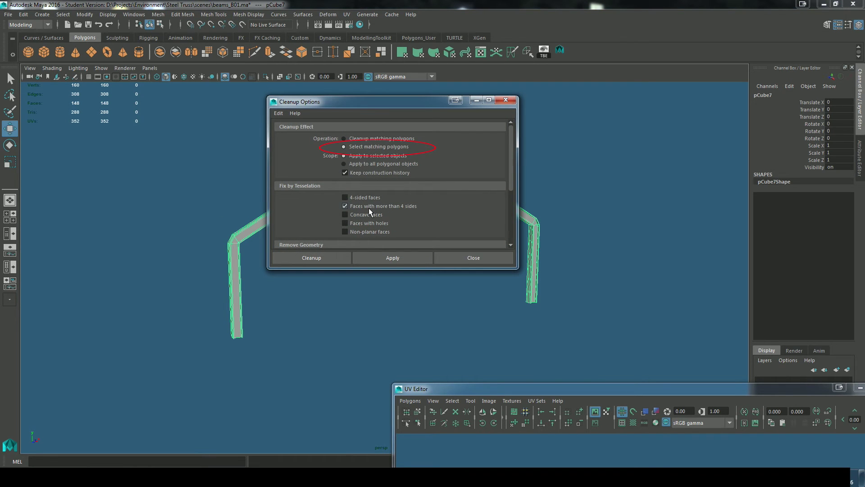
pyautogui.scroll(-5, 374, 207)
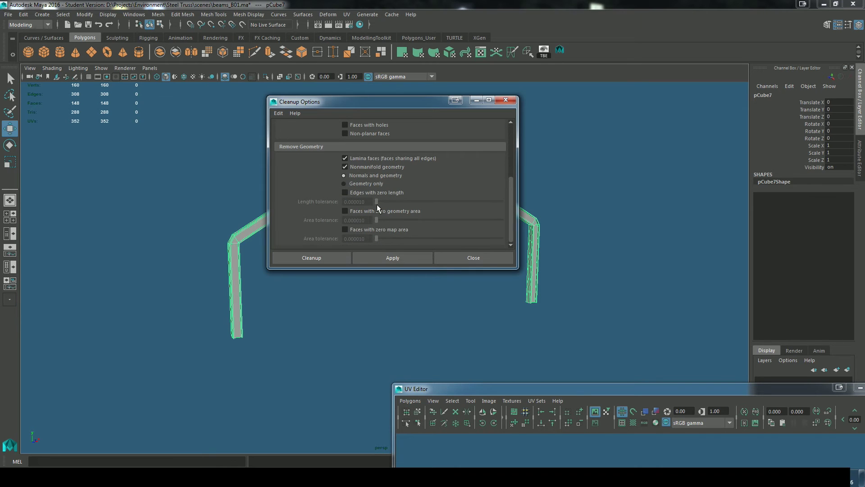
pyautogui.click(385, 261)
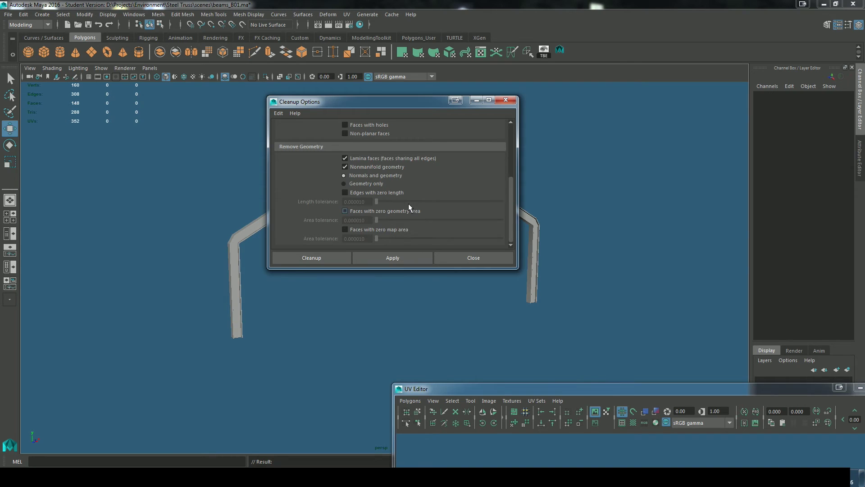
# Step: Reselect the arch, add faces with holes to the Cleanup checks, apply them and close the options
pyautogui.click(249, 233)
pyautogui.click(345, 125)
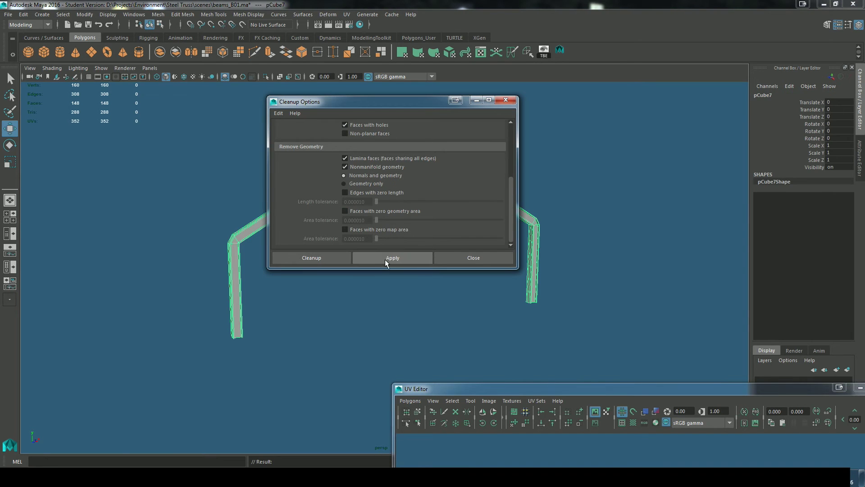
pyautogui.click(385, 258)
pyautogui.scroll(5, 457, 216)
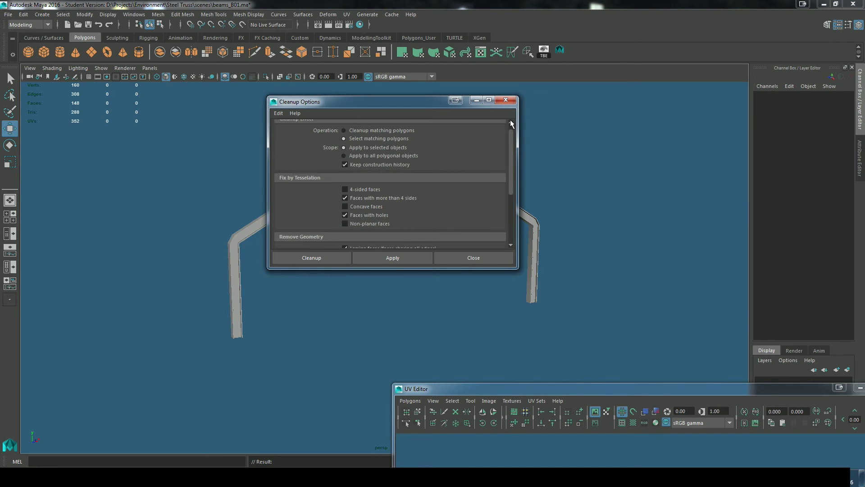
pyautogui.click(506, 99)
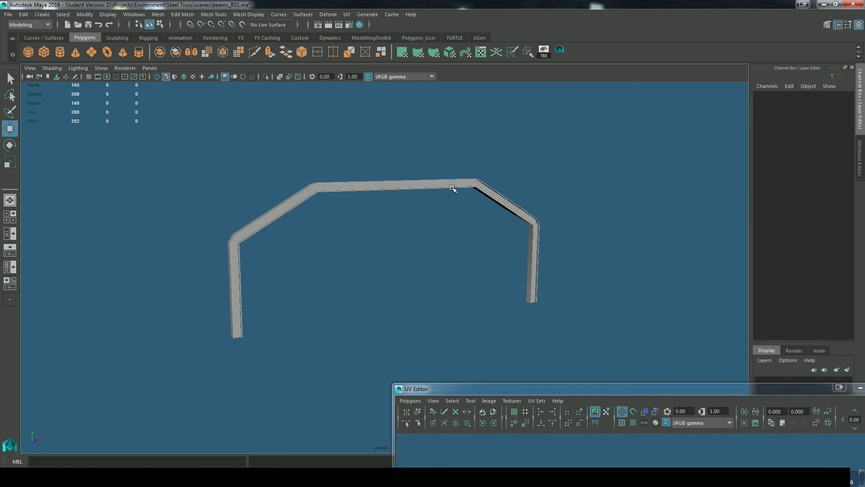
# Step: Select the arch and create its UVs with a Camera-Based projection
pyautogui.click(453, 186)
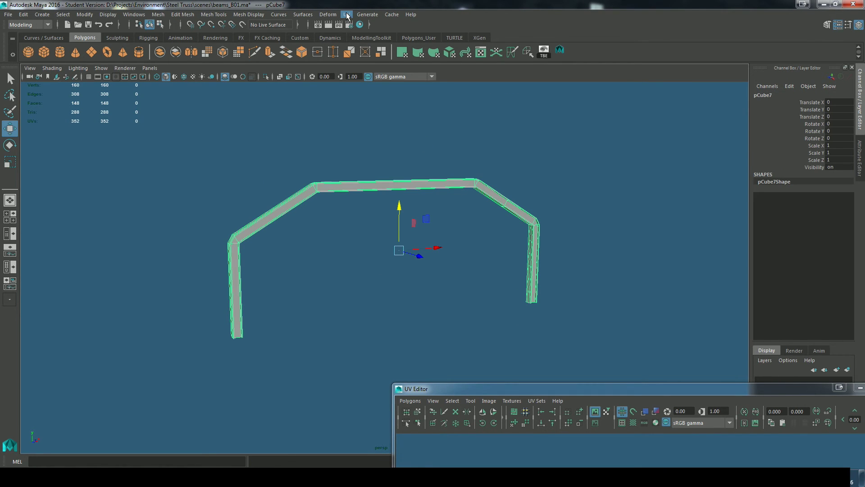
pyautogui.click(346, 14)
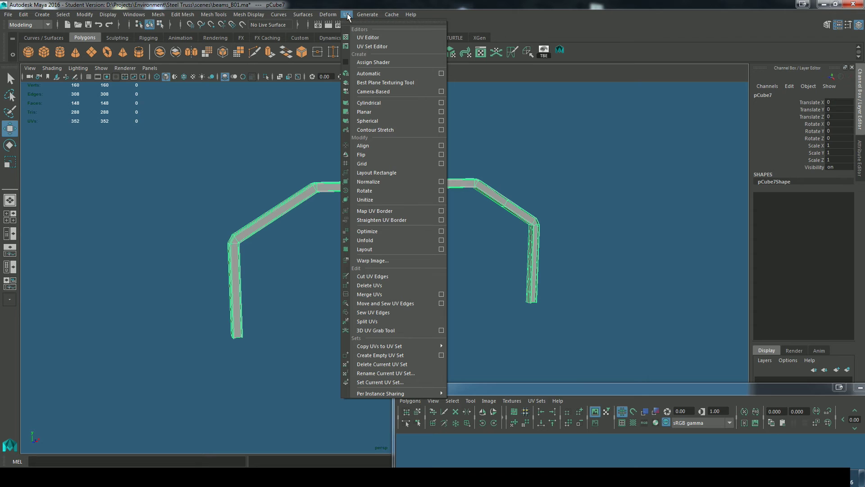
pyautogui.click(381, 91)
# Step: Select all of the arch's UVs in the UV Editor and move them outside the 0 to 1 texture square
pyautogui.moveTo(535, 386); pyautogui.dragTo(443, 106)
pyautogui.scroll(5, 514, 271)
pyautogui.scroll(-5, 563, 281)
pyautogui.moveTo(559, 277); pyautogui.dragTo(599, 277, button='right')
pyautogui.moveTo(728, 423); pyautogui.dragTo(393, 268)
pyautogui.press('w')
pyautogui.scroll(-1, 577, 331)
pyautogui.moveTo(564, 332); pyautogui.dragTo(726, 253)
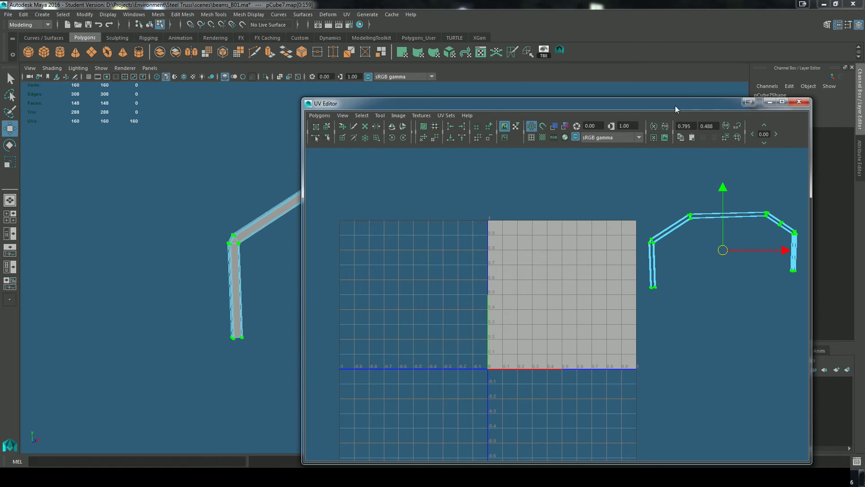
# Step: Minimize the UV Editor and turn on the display of texture border edges for the arch
pyautogui.click(770, 103)
pyautogui.scroll(5, 295, 234)
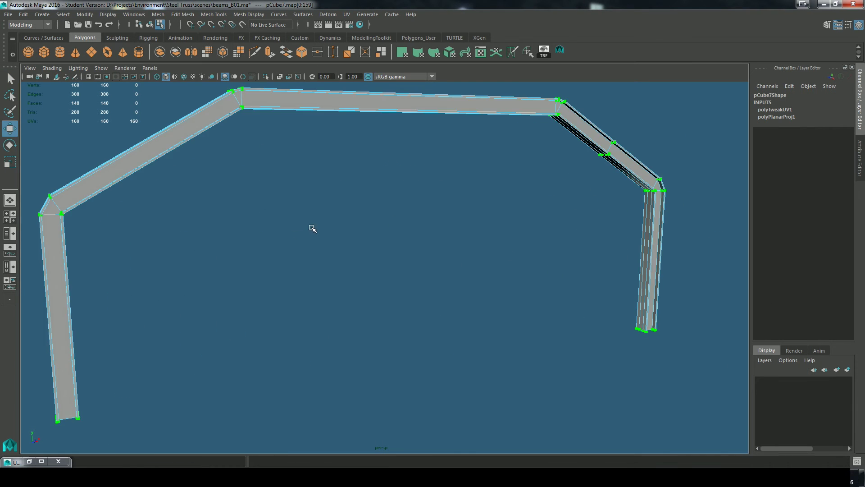
pyautogui.keyDown('alt'); pyautogui.moveTo(295, 234); pyautogui.dragTo(393, 330, button='middle'); pyautogui.keyUp('alt')
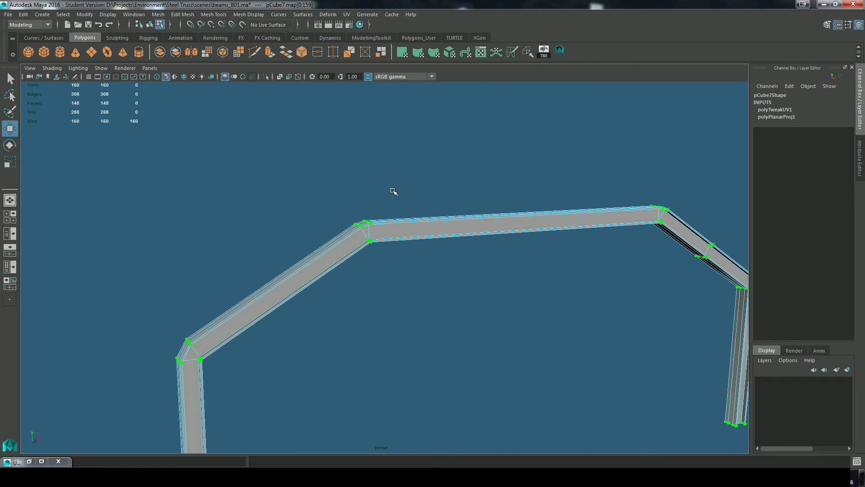
pyautogui.keyDown('alt'); pyautogui.moveTo(396, 189); pyautogui.dragTo(397, 181, button='middle'); pyautogui.keyUp('alt')
pyautogui.keyDown('alt'); pyautogui.moveTo(414, 234); pyautogui.dragTo(432, 238); pyautogui.keyUp('alt')
pyautogui.moveTo(107, 14)
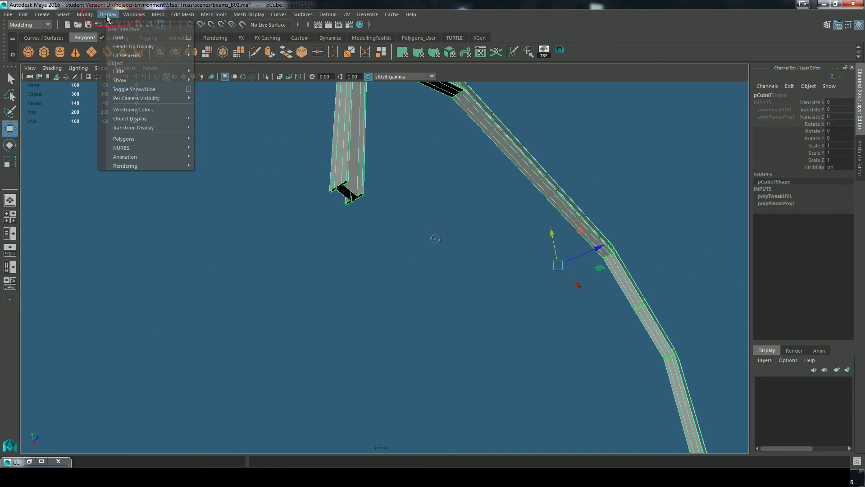
pyautogui.moveTo(147, 139)
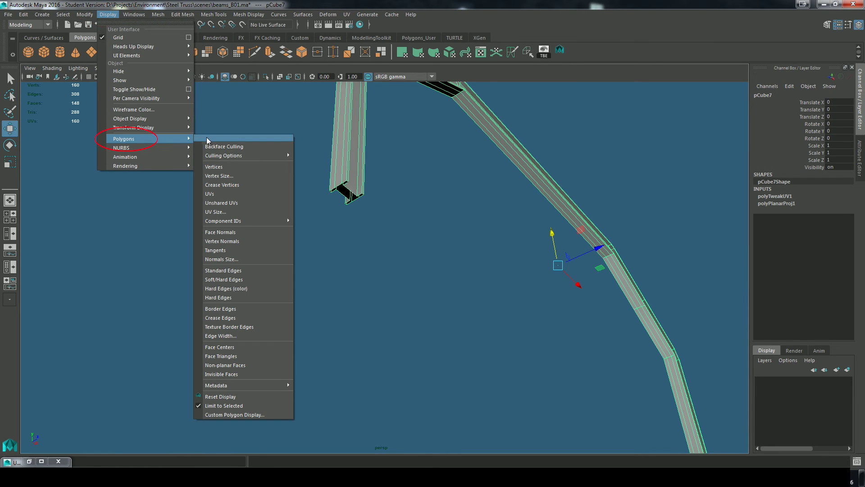
pyautogui.click(206, 137)
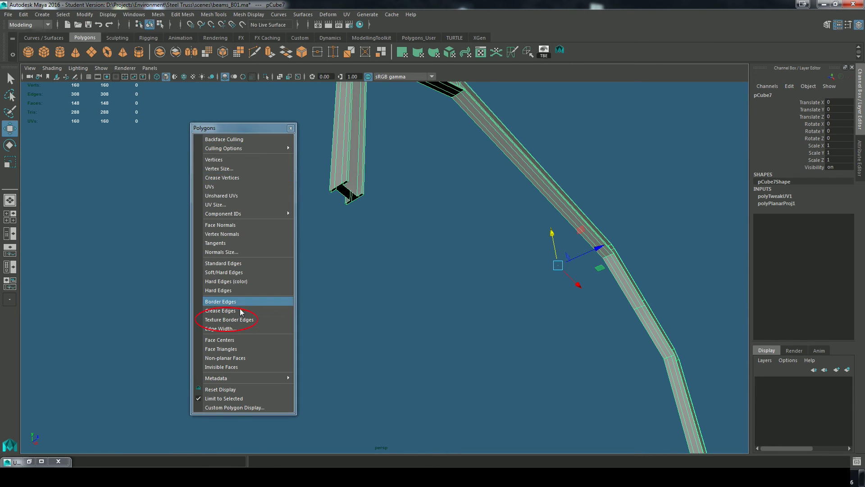
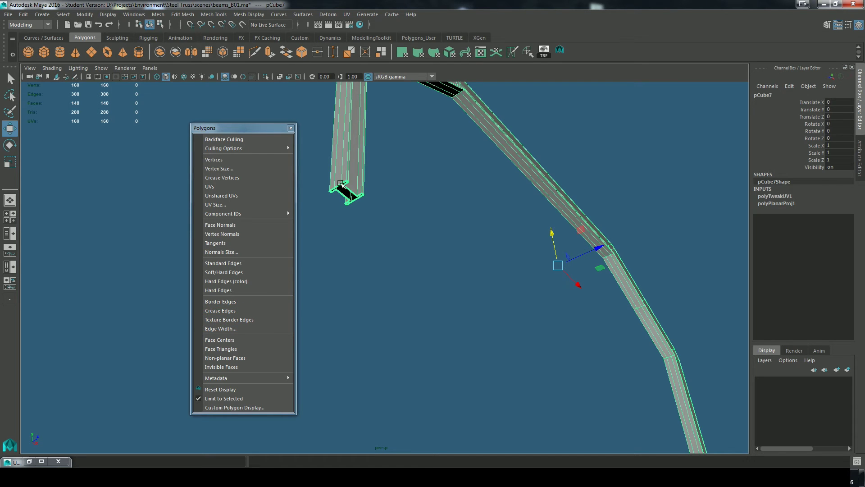
pyautogui.click(236, 327)
pyautogui.click(360, 189)
pyautogui.click(397, 161)
pyautogui.click(290, 128)
# Step: Switch to edge selection and cut the UVs along the long outer-flange edge loops
pyautogui.keyDown('alt'); pyautogui.moveTo(469, 212); pyautogui.dragTo(417, 315); pyautogui.keyUp('alt')
pyautogui.press('q')
pyautogui.moveTo(418, 226)
pyautogui.mouseDown(button='right')
pyautogui.moveTo(417, 238)
pyautogui.moveTo(424, 212)
pyautogui.mouseUp(button='right')
pyautogui.keyDown('alt'); pyautogui.moveTo(424, 212); pyautogui.dragTo(411, 242); pyautogui.keyUp('alt')
pyautogui.scroll(4, 411, 242)
pyautogui.keyDown('alt'); pyautogui.moveTo(361, 223); pyautogui.dragTo(398, 246, button='middle'); pyautogui.keyUp('alt')
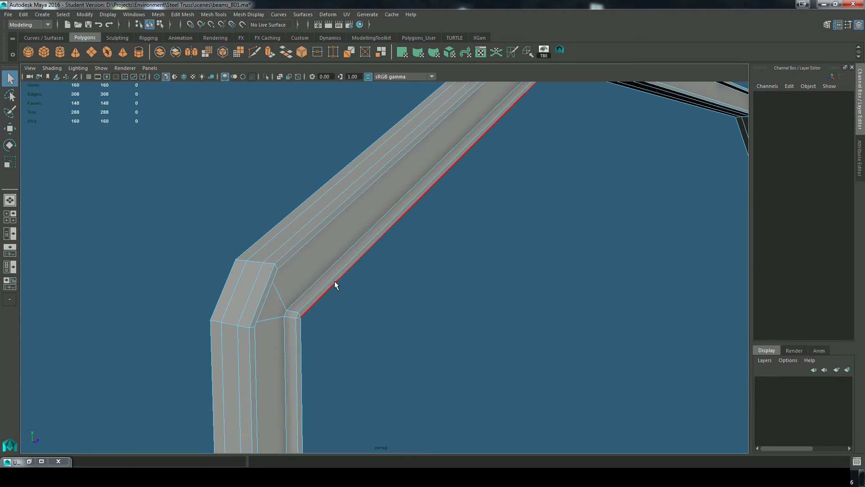
pyautogui.doubleClick(285, 253)
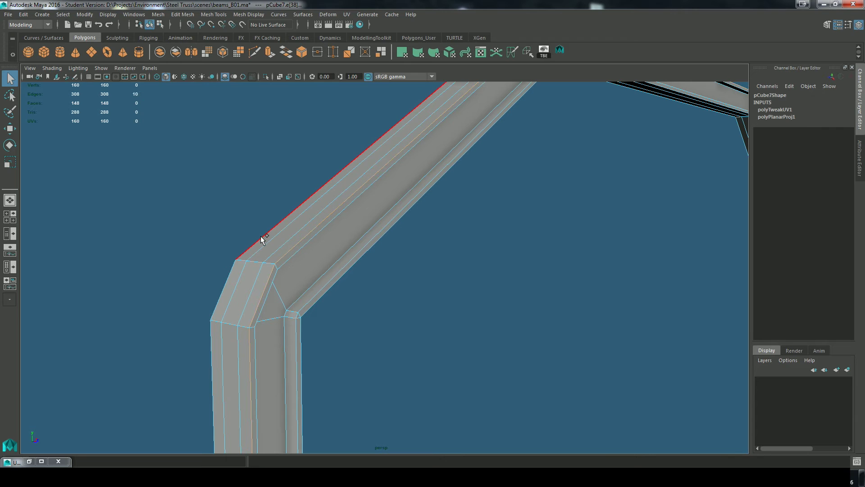
pyautogui.click(512, 52)
# Step: Cut the UVs along the outer edges of the inner flange on one sloped beam and its leg
pyautogui.press('w')
pyautogui.click(527, 320)
pyautogui.keyDown('alt'); pyautogui.moveTo(591, 297); pyautogui.dragTo(523, 275); pyautogui.keyUp('alt')
pyautogui.keyDown('alt'); pyautogui.moveTo(353, 227); pyautogui.dragTo(442, 281, button='middle'); pyautogui.keyUp('alt')
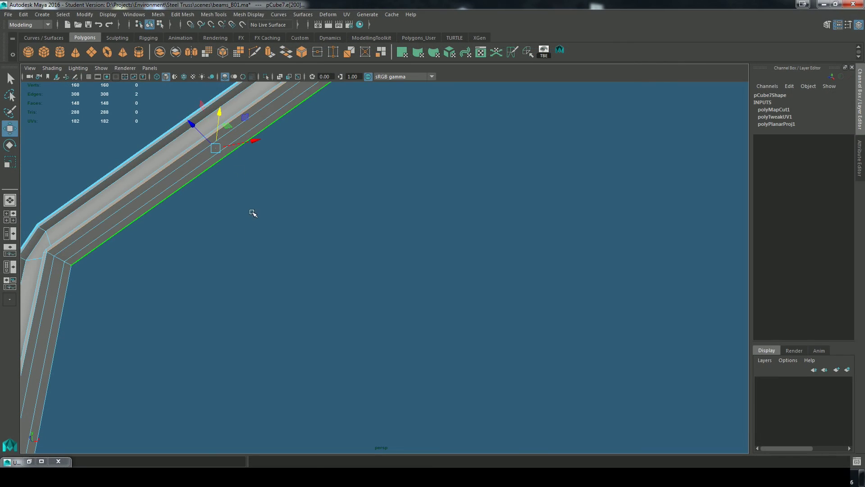
pyautogui.press('g')
pyautogui.click(253, 213)
pyautogui.press('q')
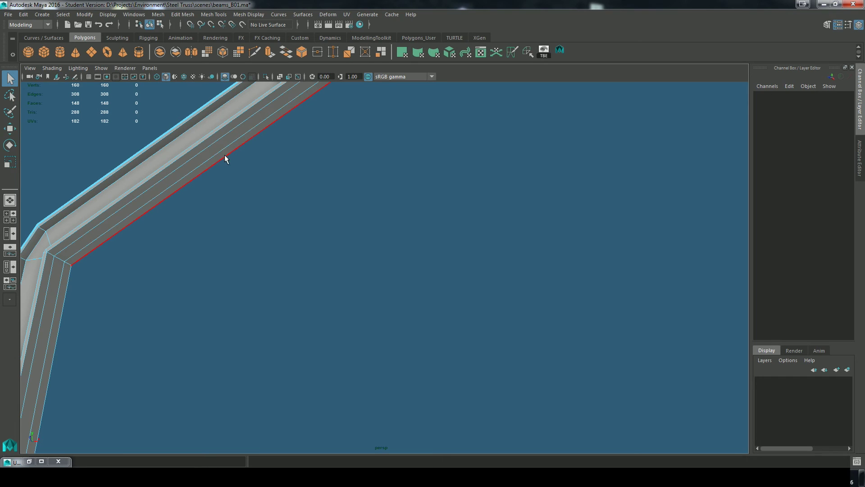
pyautogui.click(225, 156)
pyautogui.keyDown('shift'); pyautogui.click(206, 140); pyautogui.keyUp('shift')
pyautogui.keyDown('shift'); pyautogui.click(42, 277); pyautogui.keyUp('shift')
pyautogui.keyDown('shift'); pyautogui.click(67, 280); pyautogui.keyUp('shift')
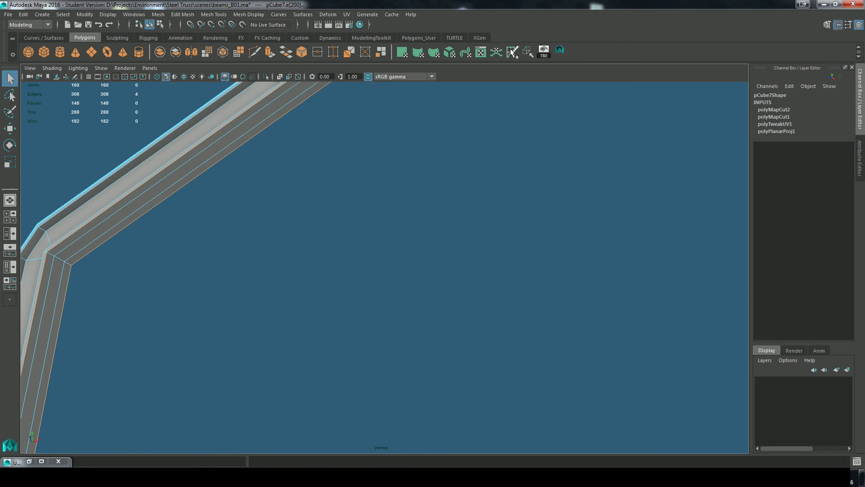
pyautogui.press('g')
# Step: Cut the UVs along both outer edges of the inner flange under the horizontal top beam
pyautogui.scroll(-3, 498, 135)
pyautogui.keyDown('alt'); pyautogui.moveTo(554, 190); pyautogui.dragTo(343, 328, button='middle'); pyautogui.keyUp('alt')
pyautogui.click(440, 197)
pyautogui.keyDown('shift'); pyautogui.click(439, 209); pyautogui.keyUp('shift')
pyautogui.press('g')
# Step: Cut the UVs along the four inner-flange edges of the opposite sloped beam and leg
pyautogui.scroll(-3, 602, 283)
pyautogui.keyDown('alt'); pyautogui.moveTo(601, 283); pyautogui.dragTo(438, 249); pyautogui.keyUp('alt')
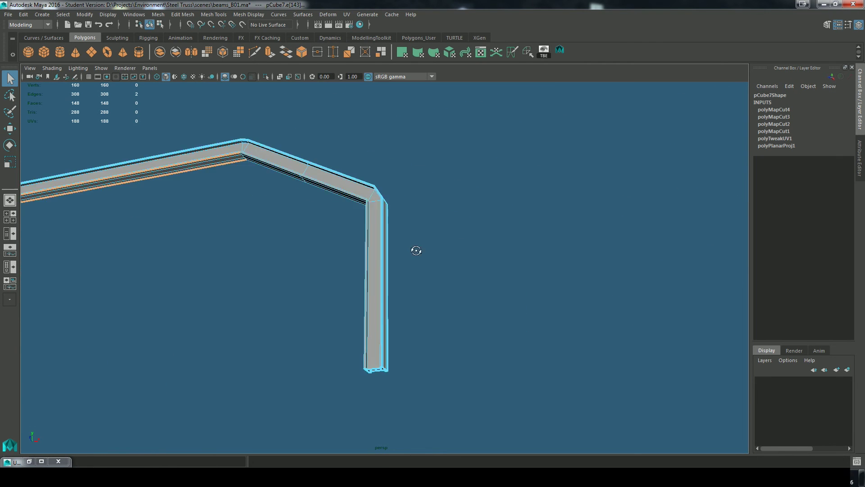
pyautogui.scroll(3, 439, 249)
pyautogui.keyDown('alt'); pyautogui.moveTo(509, 118); pyautogui.dragTo(390, 255, button='middle'); pyautogui.keyUp('alt')
pyautogui.scroll(1, 391, 255)
pyautogui.click(366, 293)
pyautogui.keyDown('shift'); pyautogui.click(354, 280); pyautogui.keyUp('shift')
pyautogui.keyDown('shift'); pyautogui.click(338, 244); pyautogui.keyUp('shift')
pyautogui.keyDown('shift'); pyautogui.click(340, 226); pyautogui.keyUp('shift')
pyautogui.press('g')
pyautogui.click(262, 313)
# Step: Select the edge loop around the beam where the leg meets the sloped beam and cut its UVs
pyautogui.scroll(-4, 280, 302)
pyautogui.keyDown('alt'); pyautogui.moveTo(300, 292); pyautogui.dragTo(375, 270, button='middle'); pyautogui.keyUp('alt')
pyautogui.keyDown('alt'); pyautogui.moveTo(376, 271); pyautogui.dragTo(338, 293); pyautogui.keyUp('alt')
pyautogui.scroll(5, 477, 299)
pyautogui.keyDown('alt'); pyautogui.moveTo(477, 299); pyautogui.dragTo(158, 209, button='middle'); pyautogui.keyUp('alt')
pyautogui.scroll(1, 158, 209)
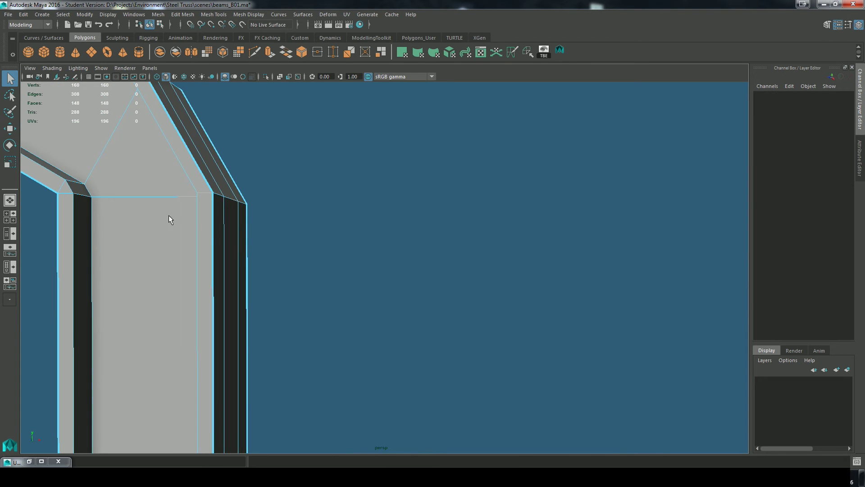
pyautogui.doubleClick(156, 197)
pyautogui.press('g')
# Step: Cut the UVs along the edge loop at the joint between that sloped beam and the top beam
pyautogui.scroll(-3, 264, 277)
pyautogui.scroll(-2, 264, 278)
pyautogui.keyDown('alt'); pyautogui.moveTo(176, 238); pyautogui.dragTo(576, 390, button='middle'); pyautogui.keyUp('alt')
pyautogui.scroll(5, 449, 301)
pyautogui.doubleClick(531, 172)
pyautogui.press('g')
# Step: Cut the UVs along the edge loops at the two remaining joints on the other side of the arch
pyautogui.scroll(-4, 430, 310)
pyautogui.keyDown('alt'); pyautogui.moveTo(136, 315); pyautogui.dragTo(406, 289, button='middle'); pyautogui.keyUp('alt')
pyautogui.doubleClick(259, 238)
pyautogui.press('g')
pyautogui.keyDown('alt'); pyautogui.moveTo(149, 406); pyautogui.dragTo(452, 222, button='middle'); pyautogui.keyUp('alt')
pyautogui.doubleClick(317, 186)
pyautogui.press('g')
pyautogui.click(445, 323)
# Step: Examine the UV cut borders around the whole arch from several angles
pyautogui.scroll(-5, 446, 323)
pyautogui.keyDown('alt'); pyautogui.moveTo(445, 323); pyautogui.dragTo(329, 282); pyautogui.keyUp('alt')
pyautogui.press('f')
pyautogui.keyDown('alt'); pyautogui.moveTo(329, 282); pyautogui.dragTo(383, 280, button='right'); pyautogui.keyUp('alt')
pyautogui.keyDown('alt'); pyautogui.moveTo(384, 279); pyautogui.dragTo(256, 303); pyautogui.keyUp('alt')
pyautogui.keyDown('alt'); pyautogui.moveTo(257, 302); pyautogui.dragTo(383, 342, button='middle'); pyautogui.keyUp('alt')
pyautogui.keyDown('alt'); pyautogui.moveTo(383, 342); pyautogui.dragTo(461, 368, button='right'); pyautogui.keyUp('alt')
pyautogui.keyDown('alt'); pyautogui.moveTo(461, 368); pyautogui.dragTo(421, 377); pyautogui.keyUp('alt')
pyautogui.scroll(-4, 421, 377)
pyautogui.keyDown('alt'); pyautogui.moveTo(421, 377); pyautogui.dragTo(451, 283, button='middle'); pyautogui.keyUp('alt')
pyautogui.keyDown('alt'); pyautogui.moveTo(450, 282); pyautogui.dragTo(329, 271, button='right'); pyautogui.keyUp('alt')
pyautogui.keyDown('alt'); pyautogui.moveTo(329, 271); pyautogui.dragTo(314, 215); pyautogui.keyUp('alt')
# Step: Return to object selection, restore the UV Editor, select all of the arch's UVs and reposition the editor window
pyautogui.moveTo(315, 215); pyautogui.dragTo(359, 200, button='right')
pyautogui.click(27, 462)
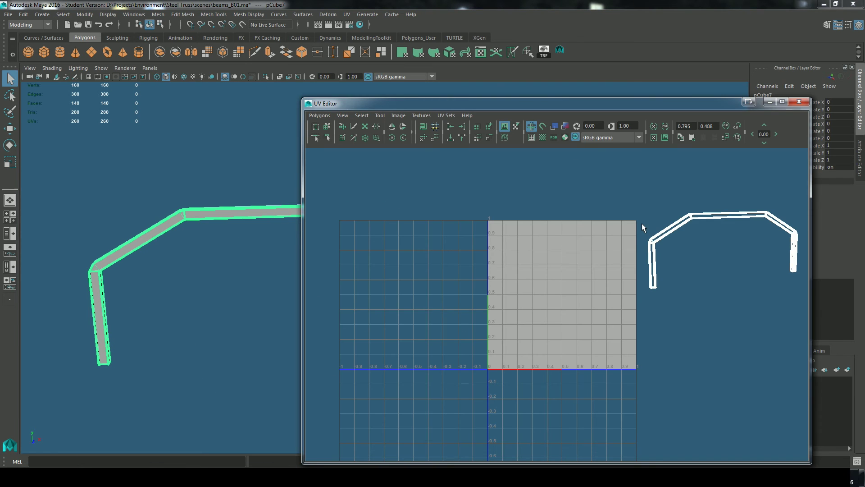
pyautogui.moveTo(641, 223); pyautogui.dragTo(667, 212, button='right')
pyautogui.moveTo(569, 174); pyautogui.dragTo(803, 309)
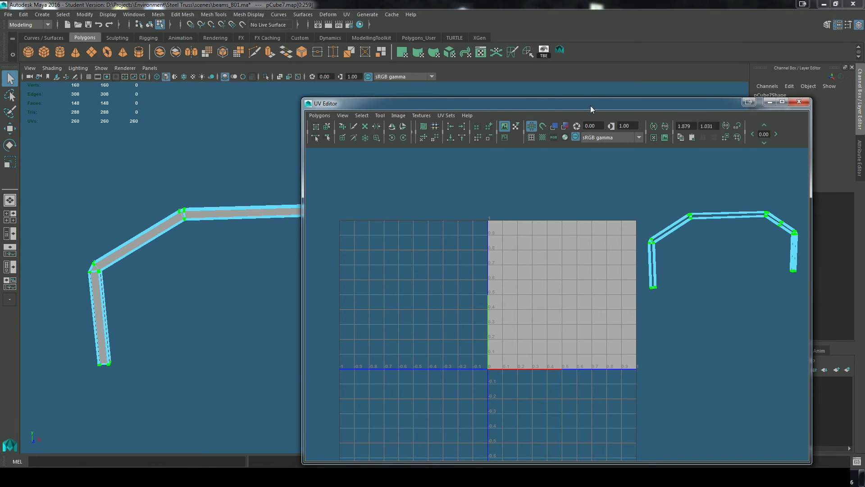
pyautogui.moveTo(590, 105); pyautogui.dragTo(455, 62)
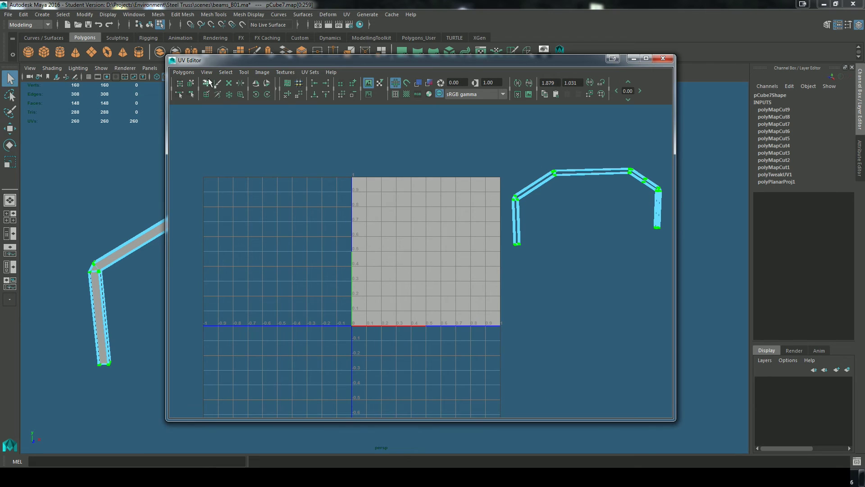
# Step: Unfold the selected UVs using Unfold3D with a map size of 2048 and a room space of 10 pixels
pyautogui.click(288, 95)
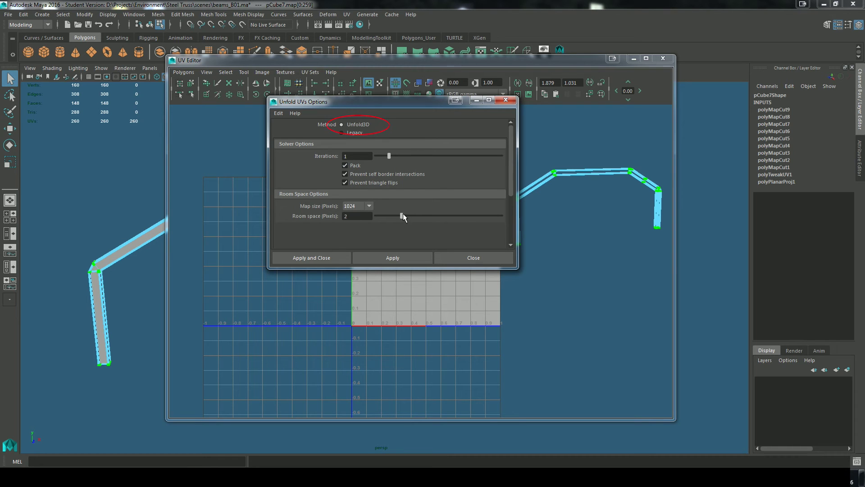
pyautogui.click(369, 206)
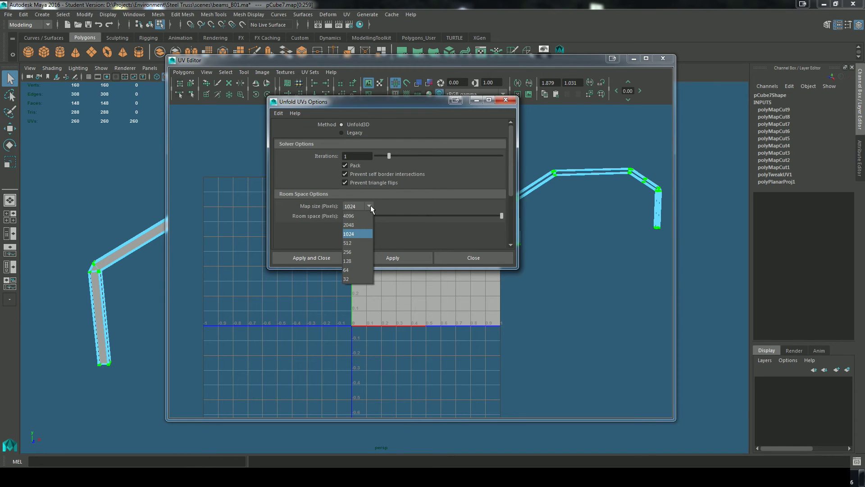
pyautogui.click(354, 225)
pyautogui.click(384, 257)
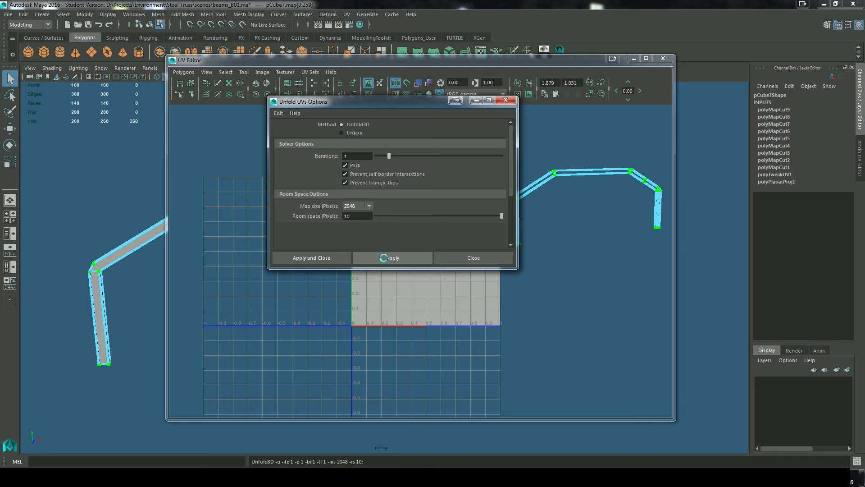
pyautogui.click(507, 101)
# Step: Display the checker pattern on the unfolded UVs and move the UV Editor window down to reveal the arch
pyautogui.scroll(3, 533, 306)
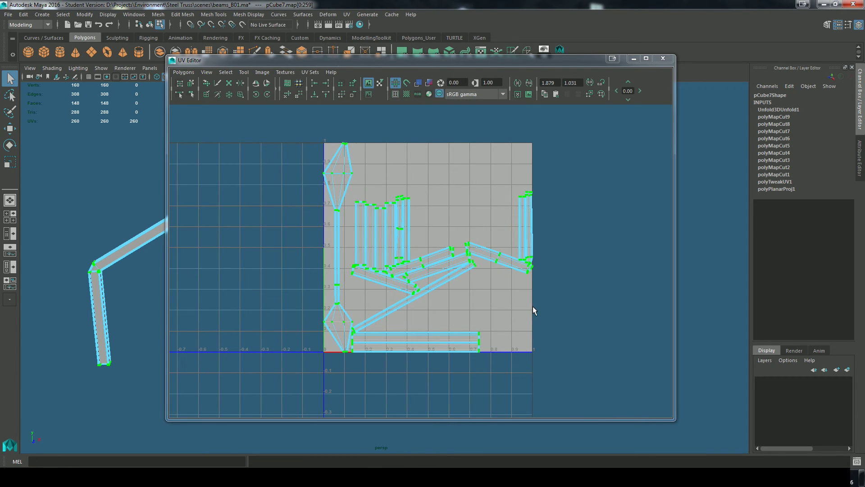
pyautogui.click(406, 94)
pyautogui.moveTo(386, 63); pyautogui.dragTo(390, 137)
pyautogui.scroll(2, 297, 270)
pyautogui.scroll(-3, 423, 311)
pyautogui.rightClick(424, 311)
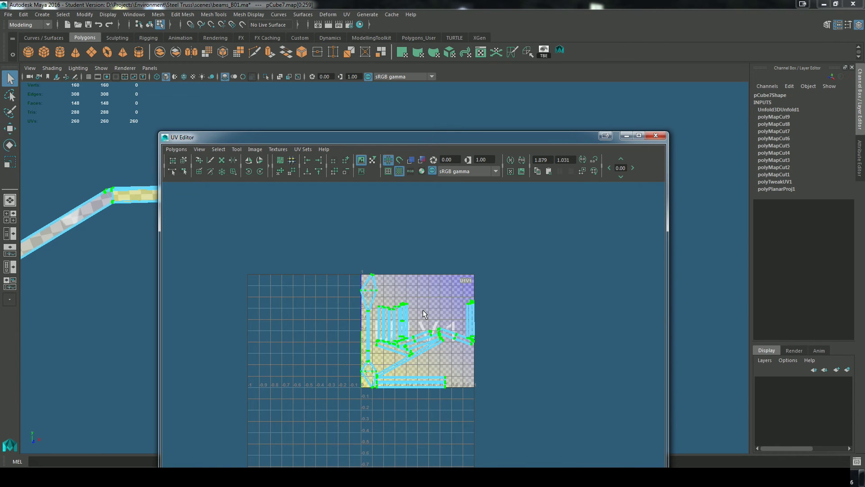
# Step: Scale up all of the arch's UVs uniformly to make the checker pattern on the beams finer
pyautogui.press('r')
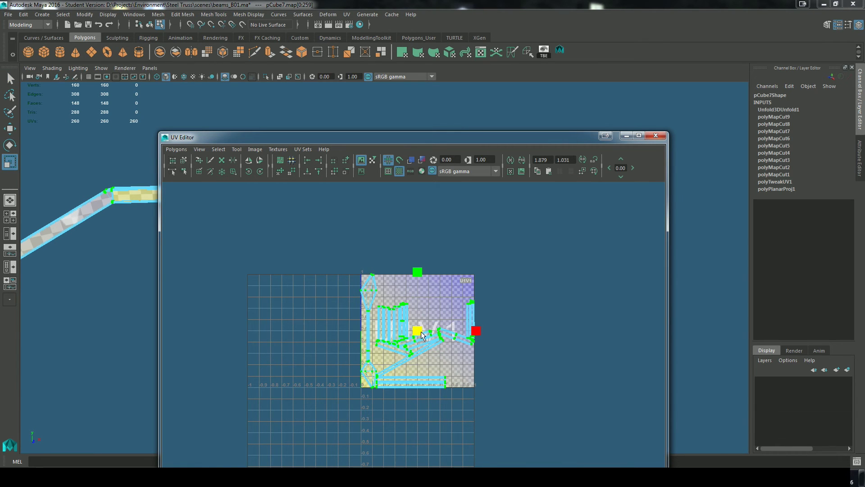
pyautogui.moveTo(421, 331); pyautogui.dragTo(644, 301)
pyautogui.scroll(-2, 643, 302)
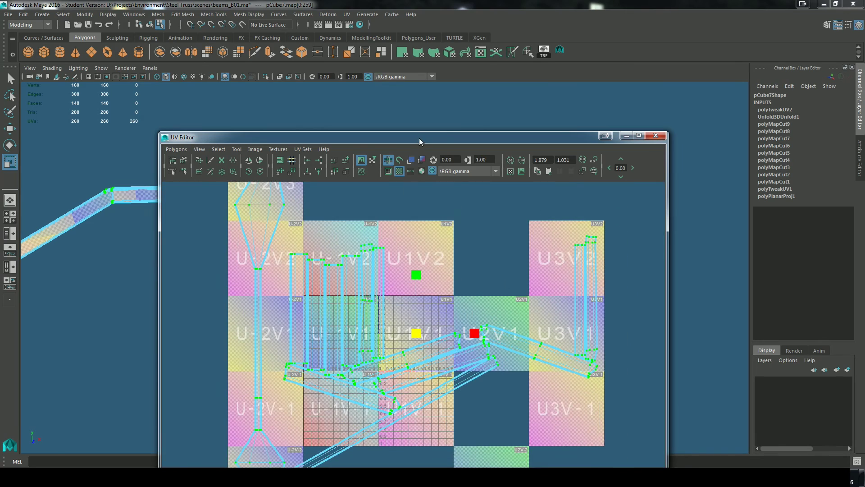
# Step: Move the UV Editor window out of the way and examine the checker pattern along the arch
pyautogui.moveTo(419, 139); pyautogui.dragTo(500, 454)
pyautogui.click(614, 306)
pyautogui.keyDown('alt'); pyautogui.moveTo(614, 306); pyautogui.dragTo(577, 312); pyautogui.keyUp('alt')
pyautogui.scroll(2, 478, 311)
pyautogui.keyDown('alt'); pyautogui.moveTo(578, 313); pyautogui.dragTo(353, 218, button='middle'); pyautogui.keyUp('alt')
pyautogui.keyDown('alt'); pyautogui.moveTo(481, 272); pyautogui.dragTo(337, 287); pyautogui.keyUp('alt')
pyautogui.keyDown('alt'); pyautogui.moveTo(576, 197); pyautogui.dragTo(271, 413, button='middle'); pyautogui.keyUp('alt')
pyautogui.keyDown('alt'); pyautogui.moveTo(618, 309); pyautogui.dragTo(275, 339); pyautogui.keyUp('alt')
# Step: Bring the UV Editor window back up, maximize it and hide the checker pattern
pyautogui.moveTo(460, 453); pyautogui.dragTo(336, 198)
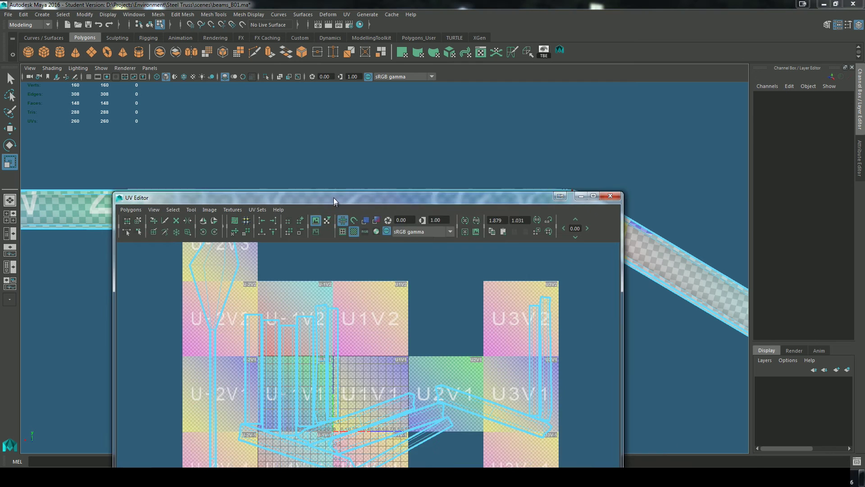
pyautogui.click(593, 196)
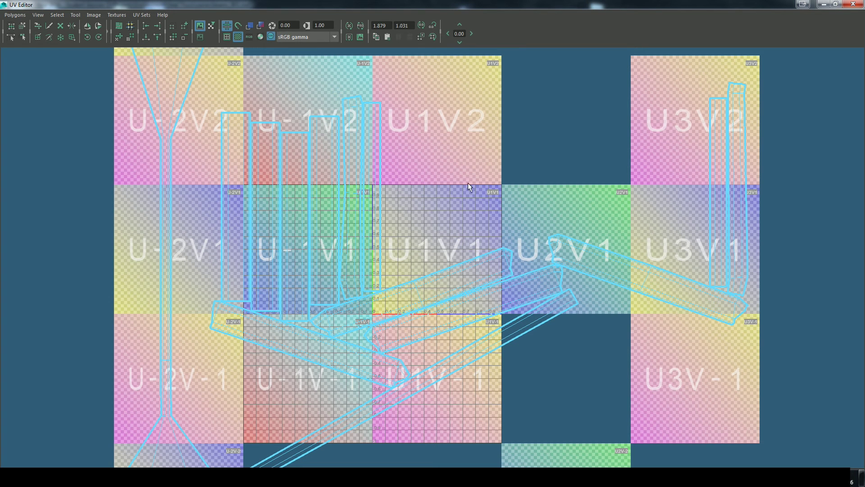
pyautogui.click(238, 37)
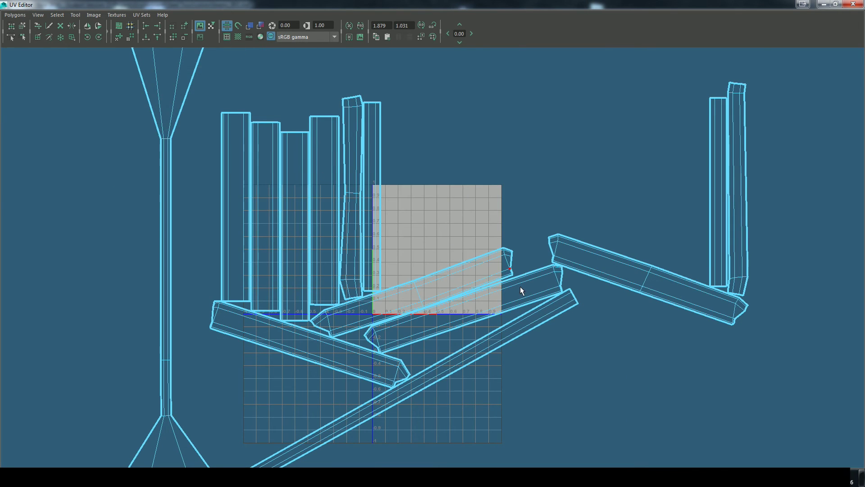
# Step: Select all UVs of the long shell with diamond-shaped ends and frame them on the arch in the viewport
pyautogui.scroll(-5, 527, 293)
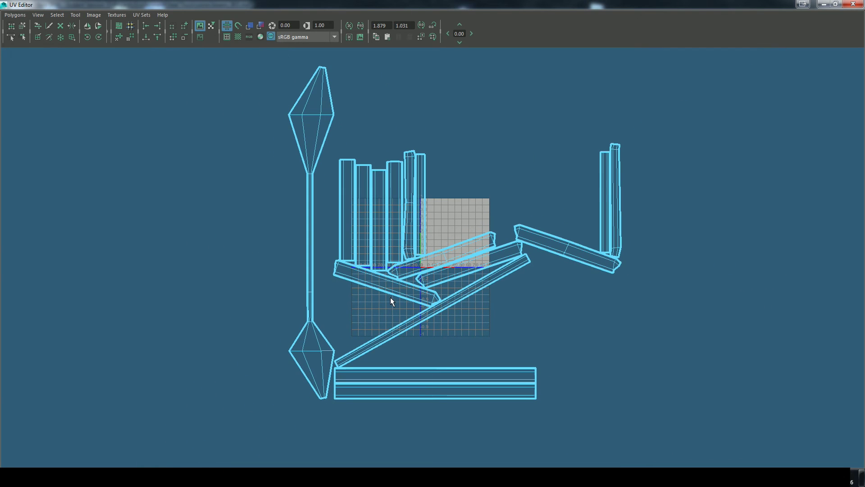
pyautogui.scroll(-3, 397, 304)
pyautogui.rightClick(431, 253)
pyautogui.moveTo(270, 89); pyautogui.dragTo(274, 218)
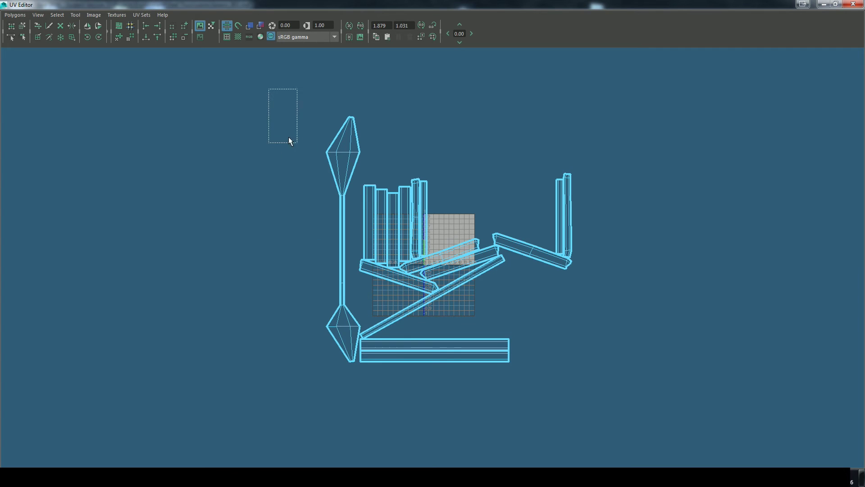
pyautogui.moveTo(282, 104); pyautogui.dragTo(375, 148)
pyautogui.keyDown('ctrl'); pyautogui.moveTo(342, 132); pyautogui.dragTo(382, 114, button='right'); pyautogui.keyUp('ctrl')
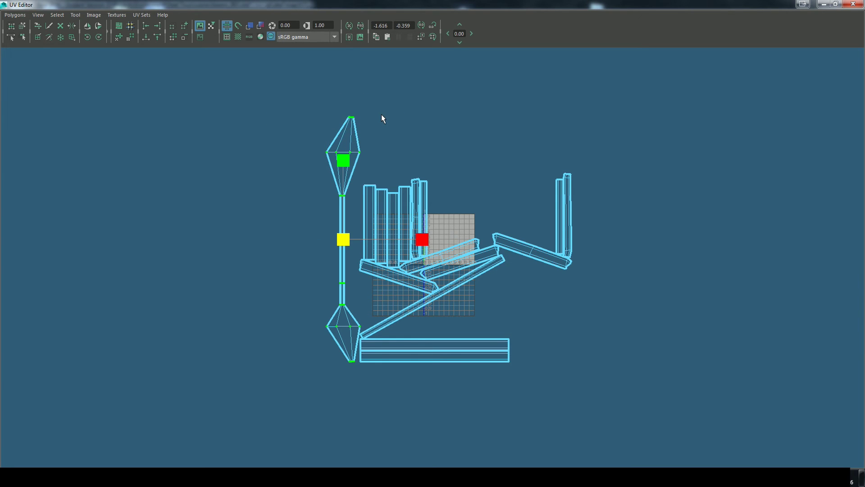
pyautogui.click(824, 5)
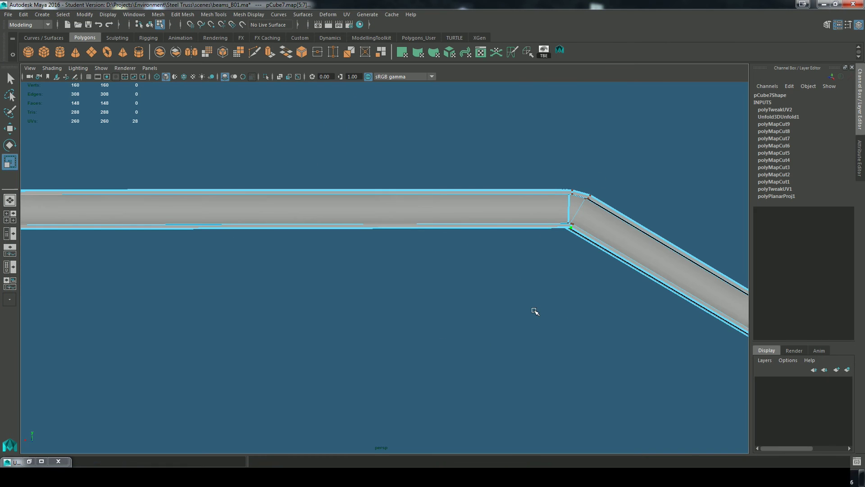
pyautogui.press('f')
# Step: Cut the UVs along the inner flange's cross edges where the first column meets its sloped beam
pyautogui.scroll(10, 599, 253)
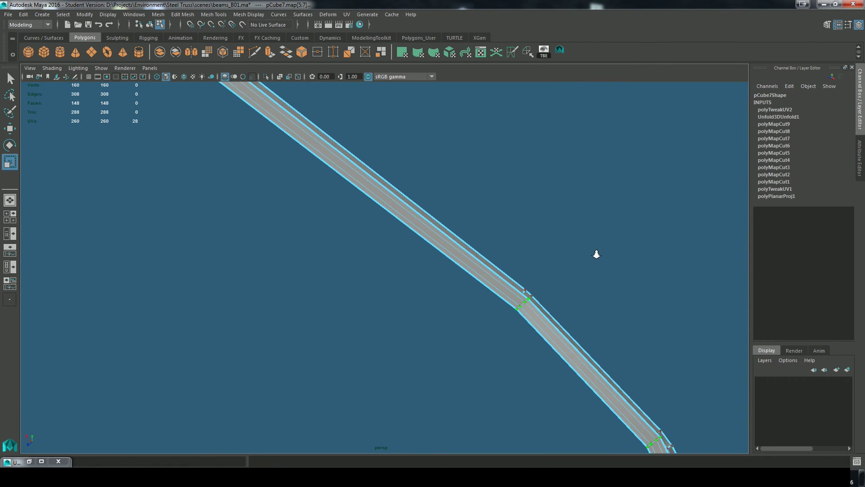
pyautogui.keyDown('alt'); pyautogui.moveTo(647, 334); pyautogui.dragTo(458, 188, button='middle'); pyautogui.keyUp('alt')
pyautogui.keyDown('alt'); pyautogui.moveTo(585, 371); pyautogui.dragTo(571, 285); pyautogui.keyUp('alt')
pyautogui.keyDown('alt'); pyautogui.moveTo(500, 161); pyautogui.dragTo(539, 278, button='middle'); pyautogui.keyUp('alt')
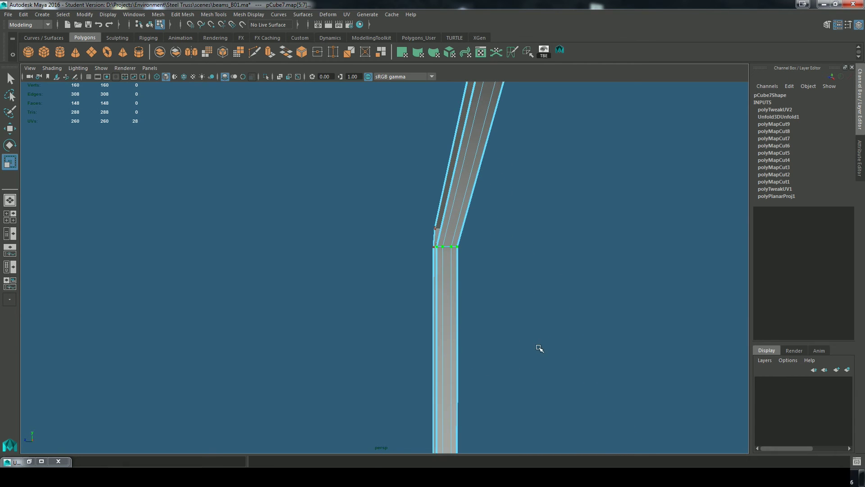
pyautogui.keyDown('alt'); pyautogui.moveTo(539, 278); pyautogui.dragTo(616, 280, button='right'); pyautogui.keyUp('alt')
pyautogui.keyDown('alt'); pyautogui.moveTo(616, 280); pyautogui.dragTo(541, 275); pyautogui.keyUp('alt')
pyautogui.keyDown('alt'); pyautogui.moveTo(540, 275); pyautogui.dragTo(635, 264, button='right'); pyautogui.keyUp('alt')
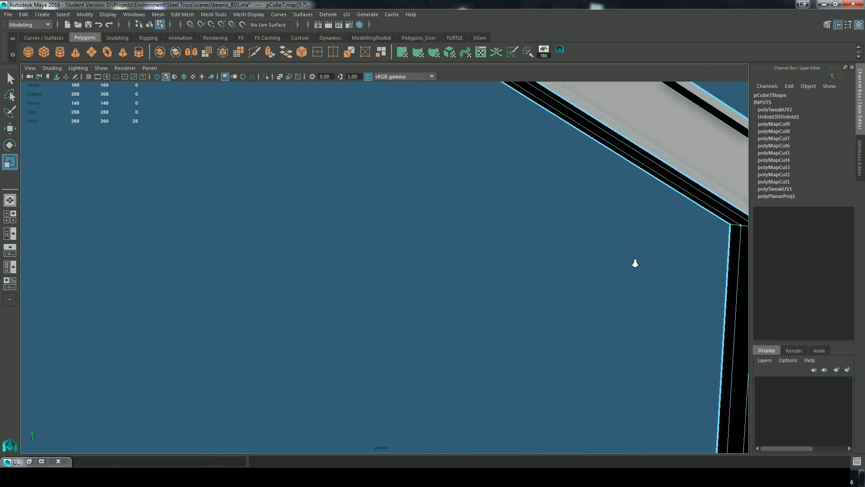
pyautogui.keyDown('alt'); pyautogui.moveTo(636, 263); pyautogui.dragTo(310, 264, button='middle'); pyautogui.keyUp('alt')
pyautogui.keyDown('alt'); pyautogui.moveTo(386, 296); pyautogui.dragTo(462, 284); pyautogui.keyUp('alt')
pyautogui.moveTo(565, 217); pyautogui.dragTo(566, 190, button='right')
pyautogui.click(563, 200)
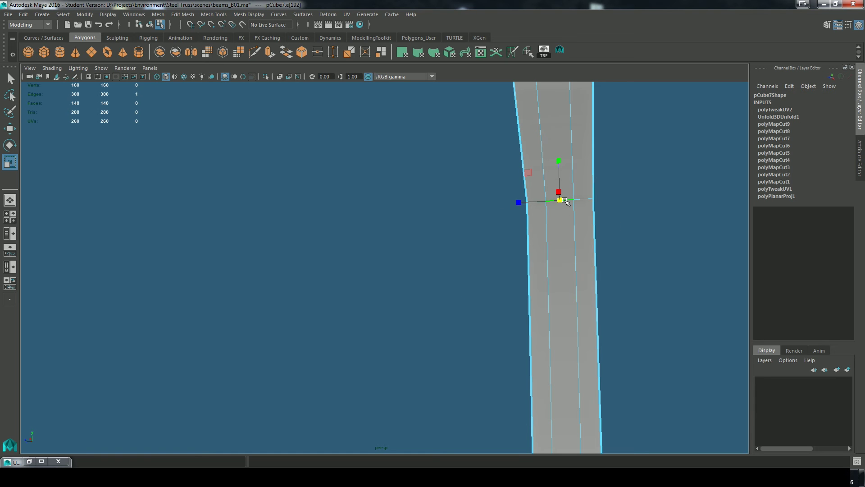
pyautogui.click(513, 52)
# Step: Cut the UVs along the matching inner flange cross edges at the top of the opposite column
pyautogui.keyDown('alt'); pyautogui.moveTo(588, 217); pyautogui.dragTo(249, 385); pyautogui.keyUp('alt')
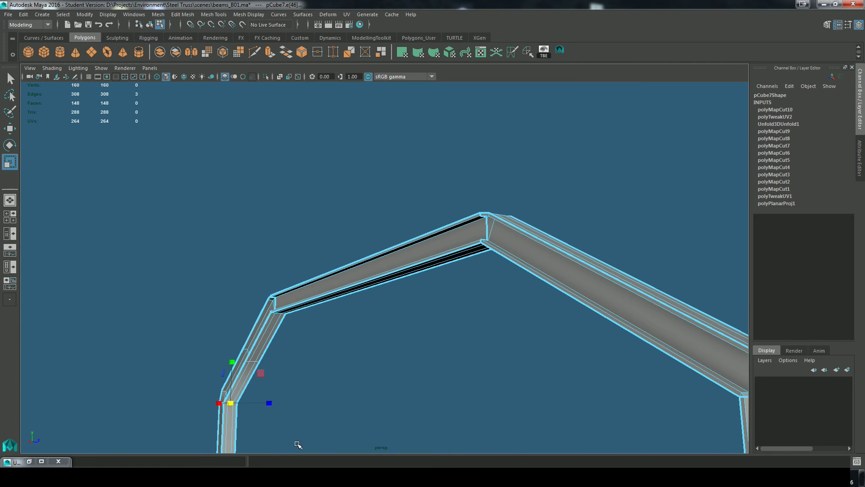
pyautogui.press('f')
pyautogui.keyDown('alt'); pyautogui.moveTo(508, 411); pyautogui.dragTo(280, 365); pyautogui.keyUp('alt')
pyautogui.click(493, 392)
pyautogui.moveTo(332, 230); pyautogui.dragTo(289, 226, button='right')
pyautogui.keyDown('alt'); pyautogui.moveTo(369, 305); pyautogui.dragTo(516, 324); pyautogui.keyUp('alt')
pyautogui.click(330, 275)
pyautogui.press('q')
pyautogui.scroll(-8, 502, 372)
pyautogui.keyDown('alt'); pyautogui.moveTo(504, 374); pyautogui.dragTo(117, 423, button='middle'); pyautogui.keyUp('alt')
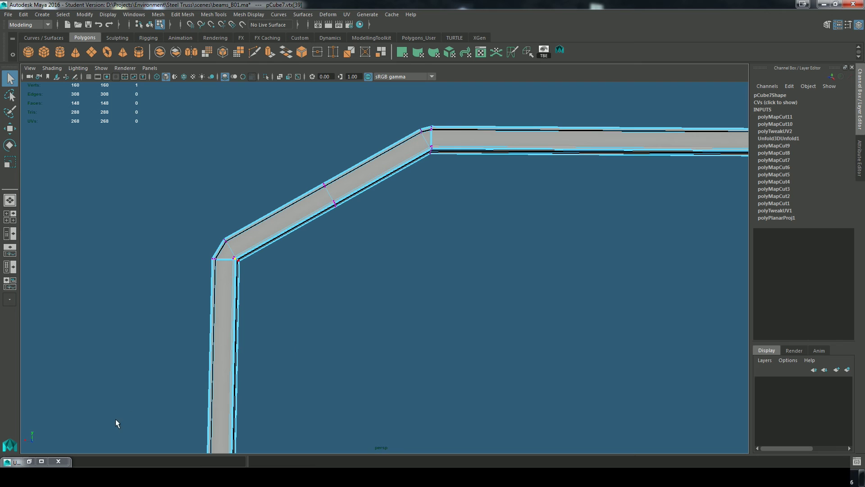
# Step: Select all of the arch's UVs in the UV Editor, unfold them again and scale them up uniformly
pyautogui.click(30, 461)
pyautogui.scroll(-3, 446, 303)
pyautogui.moveTo(429, 253); pyautogui.dragTo(461, 242, button='right')
pyautogui.moveTo(274, 142); pyautogui.dragTo(553, 352)
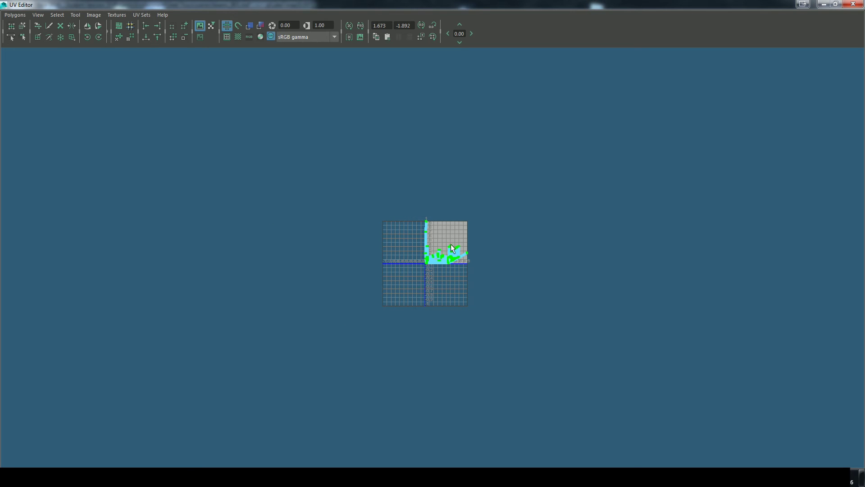
pyautogui.press('w')
pyautogui.moveTo(444, 245); pyautogui.dragTo(808, 229)
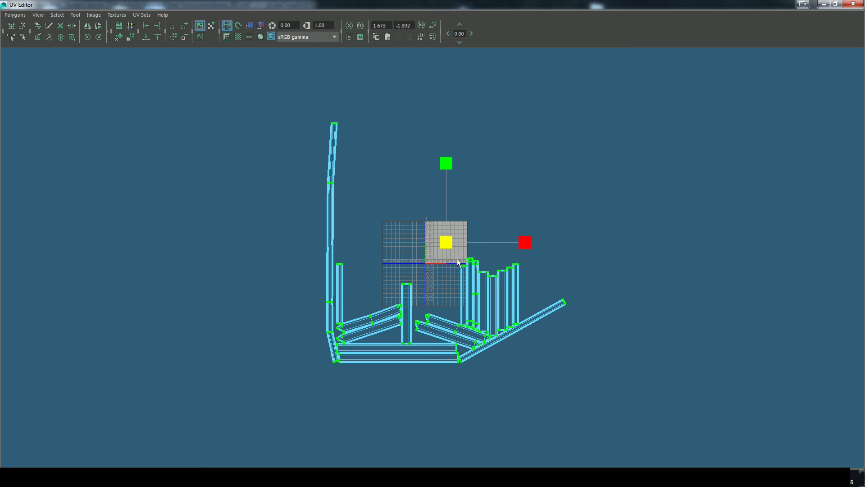
# Step: Display the checker pattern, examine it around the arch's bends, and hide it again in the UV Editor
pyautogui.click(823, 5)
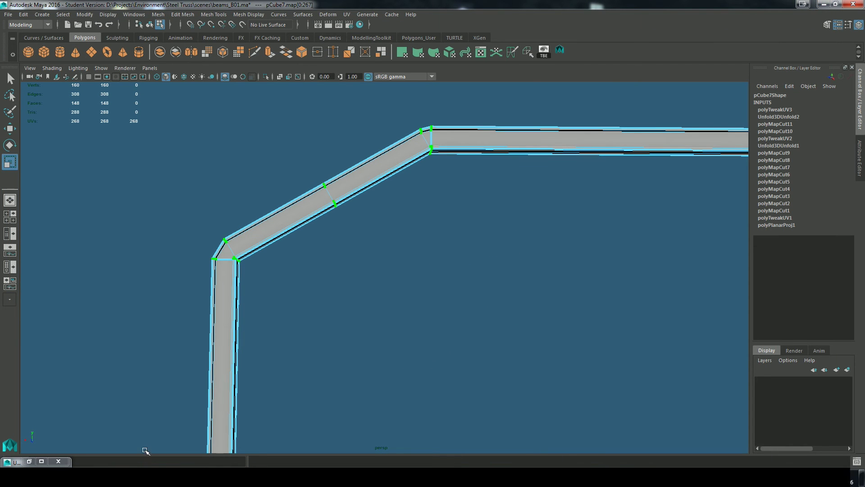
pyautogui.click(41, 461)
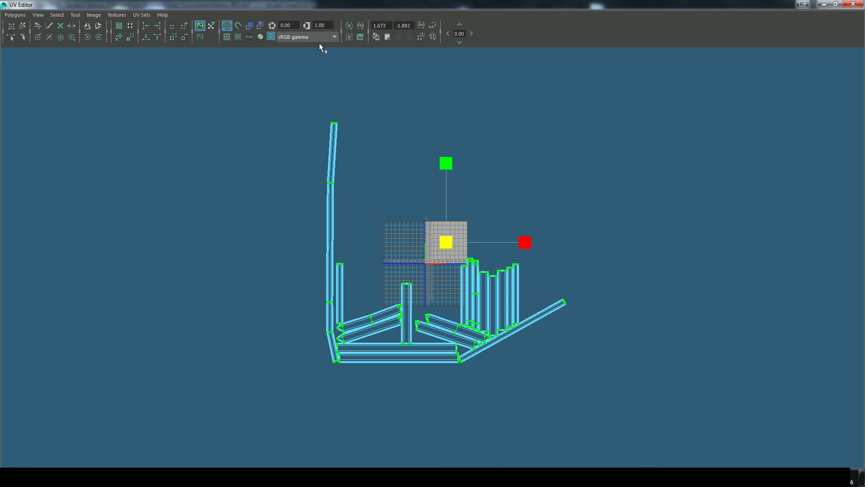
pyautogui.click(238, 37)
pyautogui.click(823, 4)
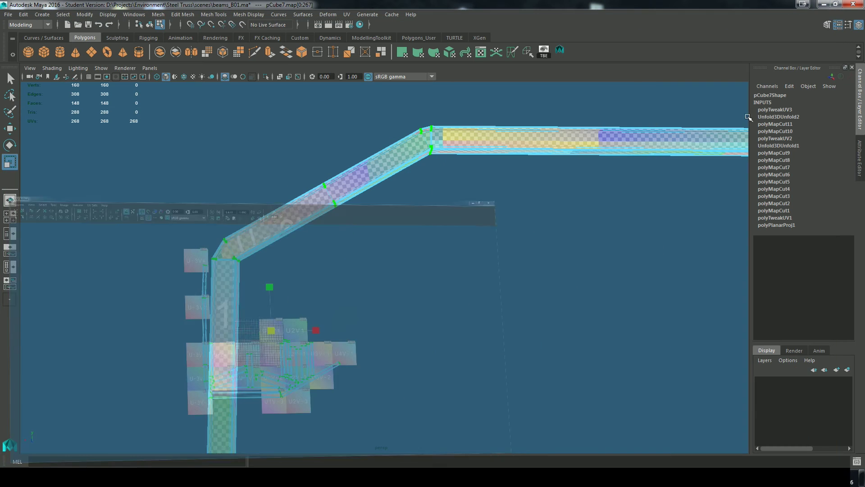
pyautogui.keyDown('alt'); pyautogui.moveTo(396, 311); pyautogui.dragTo(321, 300); pyautogui.keyUp('alt')
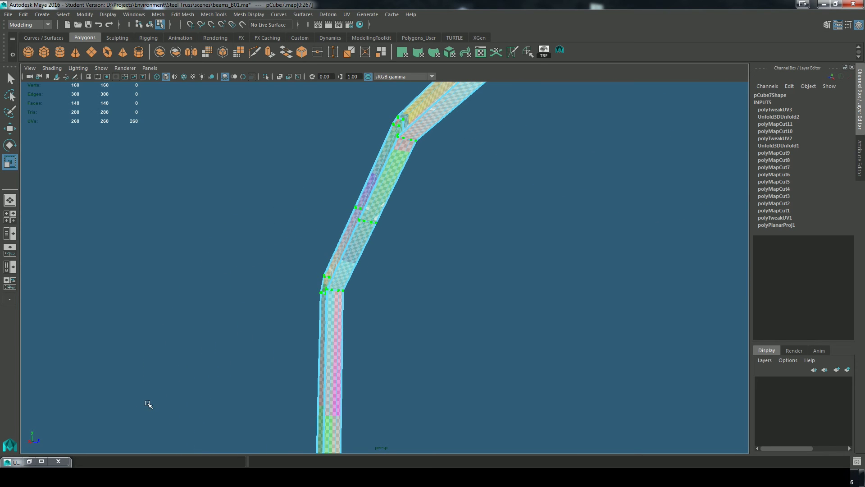
pyautogui.click(29, 461)
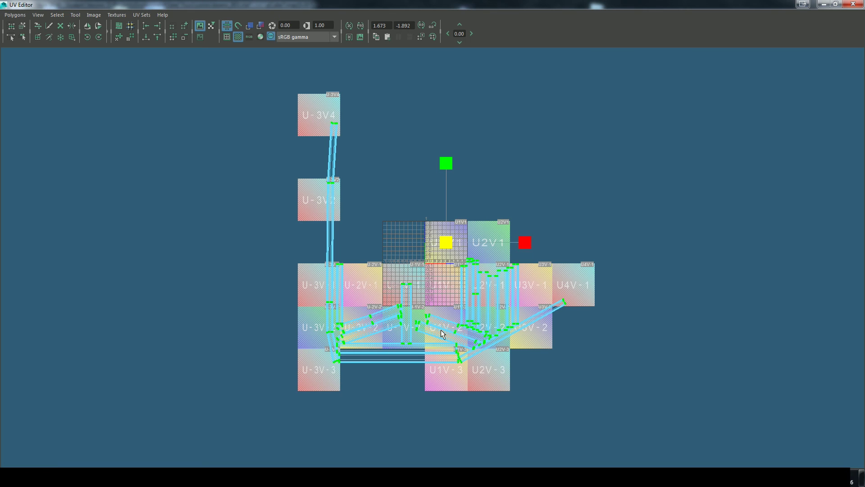
pyautogui.click(242, 38)
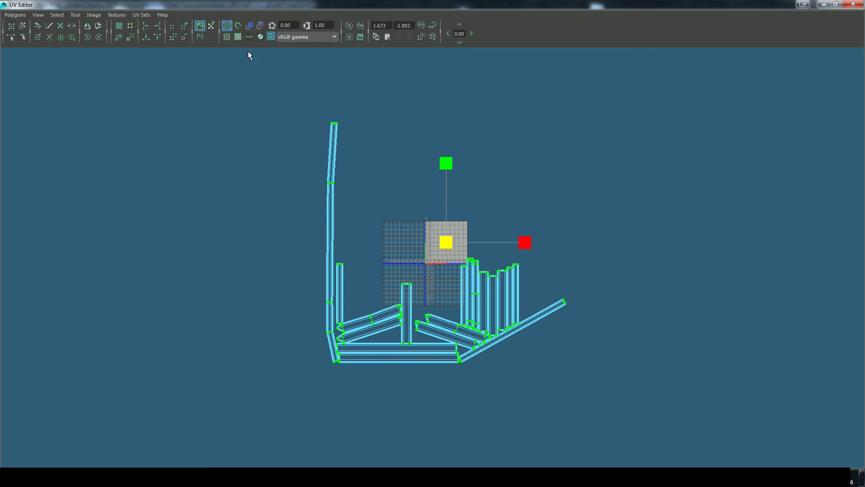
# Step: Scale down all of the UV shells and move them up to the level of the 0–1 space
pyautogui.keyDown('alt'); pyautogui.moveTo(444, 244); pyautogui.dragTo(518, 279, button='right'); pyautogui.keyUp('alt')
pyautogui.press('w')
pyautogui.keyDown('alt'); pyautogui.moveTo(433, 226); pyautogui.dragTo(477, 233, button='right'); pyautogui.keyUp('alt')
pyautogui.press('r')
pyautogui.moveTo(419, 175); pyautogui.dragTo(389, 164)
pyautogui.keyDown('alt'); pyautogui.moveTo(388, 164); pyautogui.dragTo(436, 193, button='right'); pyautogui.keyUp('alt')
pyautogui.keyDown('alt'); pyautogui.moveTo(404, 179); pyautogui.dragTo(512, 273, button='middle'); pyautogui.keyUp('alt')
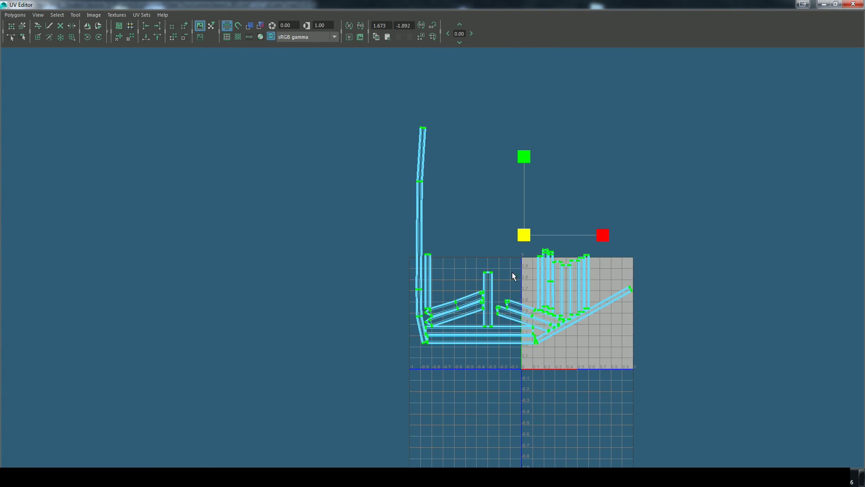
# Step: Move the long bent strip shell to the left, away from the other UV shells
pyautogui.keyDown('alt'); pyautogui.moveTo(467, 226); pyautogui.dragTo(457, 216, button='right'); pyautogui.keyUp('alt')
pyautogui.keyDown('alt'); pyautogui.moveTo(455, 212); pyautogui.dragTo(516, 374, button='middle'); pyautogui.keyUp('alt')
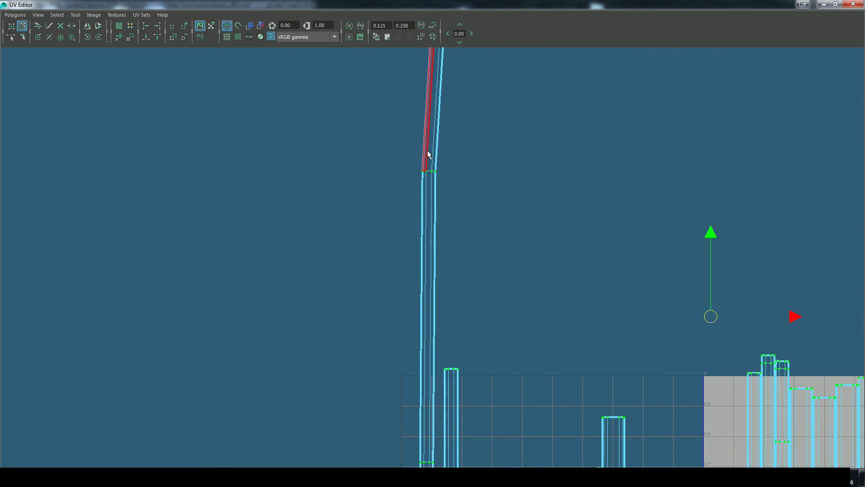
pyautogui.moveTo(427, 151); pyautogui.dragTo(340, 173)
pyautogui.scroll(-5, 405, 245)
# Step: Select all faces of the separated long strip shell in the UV Editor
pyautogui.rightClick(360, 258)
pyautogui.moveTo(360, 258); pyautogui.dragTo(309, 243, button='right')
pyautogui.scroll(-2, 308, 243)
pyautogui.moveTo(301, 132); pyautogui.dragTo(430, 453)
pyautogui.rightClick(335, 134)
pyautogui.click(333, 154)
pyautogui.moveTo(328, 126); pyautogui.dragTo(419, 437)
# Step: Examine the arch in the viewport from several angles to locate the long strip's selected faces
pyautogui.click(823, 4)
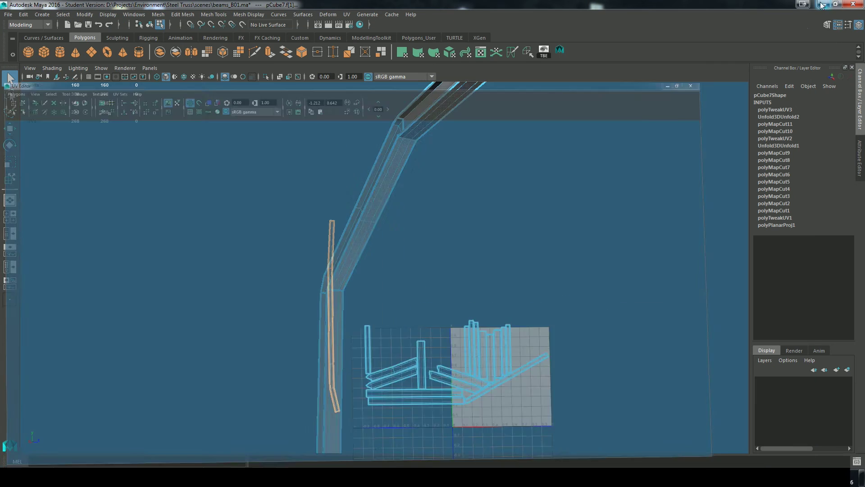
pyautogui.scroll(-5, 545, 234)
pyautogui.keyDown('alt'); pyautogui.moveTo(544, 246); pyautogui.dragTo(631, 237); pyautogui.keyUp('alt')
pyautogui.keyDown('alt'); pyautogui.moveTo(631, 237); pyautogui.dragTo(448, 253, button='middle'); pyautogui.keyUp('alt')
pyautogui.scroll(5, 448, 253)
pyautogui.keyDown('alt'); pyautogui.moveTo(448, 253); pyautogui.dragTo(289, 265); pyautogui.keyUp('alt')
pyautogui.keyDown('alt'); pyautogui.moveTo(370, 289); pyautogui.dragTo(415, 309); pyautogui.keyUp('alt')
pyautogui.keyDown('alt'); pyautogui.moveTo(341, 266); pyautogui.dragTo(487, 263, button='middle'); pyautogui.keyUp('alt')
pyautogui.keyDown('alt'); pyautogui.moveTo(393, 263); pyautogui.dragTo(460, 248, button='right'); pyautogui.keyUp('alt')
pyautogui.keyDown('alt'); pyautogui.moveTo(465, 246); pyautogui.dragTo(511, 237); pyautogui.keyUp('alt')
pyautogui.keyDown('alt'); pyautogui.moveTo(239, 208); pyautogui.dragTo(678, 361, button='middle'); pyautogui.keyUp('alt')
pyautogui.keyDown('alt'); pyautogui.moveTo(295, 252); pyautogui.dragTo(293, 242); pyautogui.keyUp('alt')
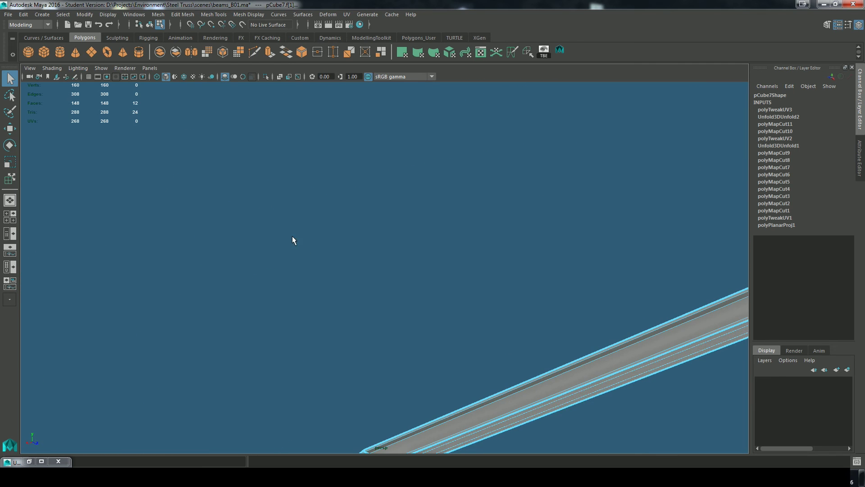
# Step: Cut the UVs along the inner flange's cross edges where the top beam meets the first sloped beam
pyautogui.keyDown('alt'); pyautogui.moveTo(399, 317); pyautogui.dragTo(405, 113, button='middle'); pyautogui.keyUp('alt')
pyautogui.moveTo(404, 382); pyautogui.dragTo(404, 376, button='right')
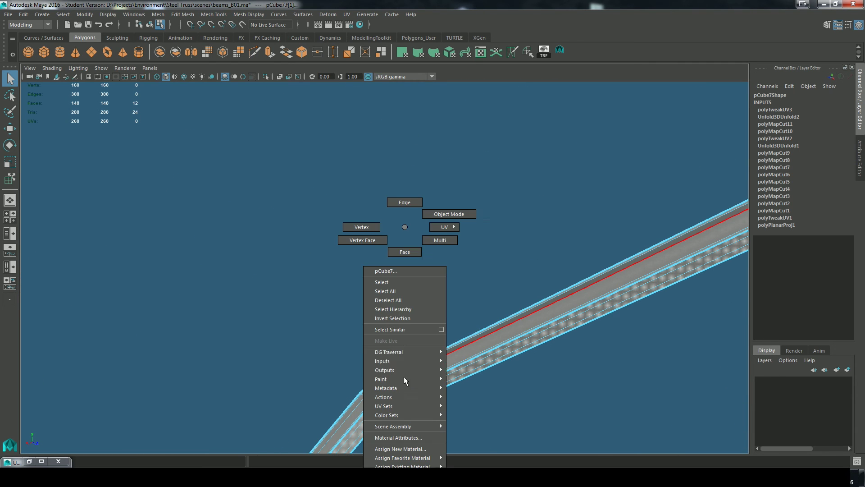
pyautogui.click(405, 205)
pyautogui.click(374, 409)
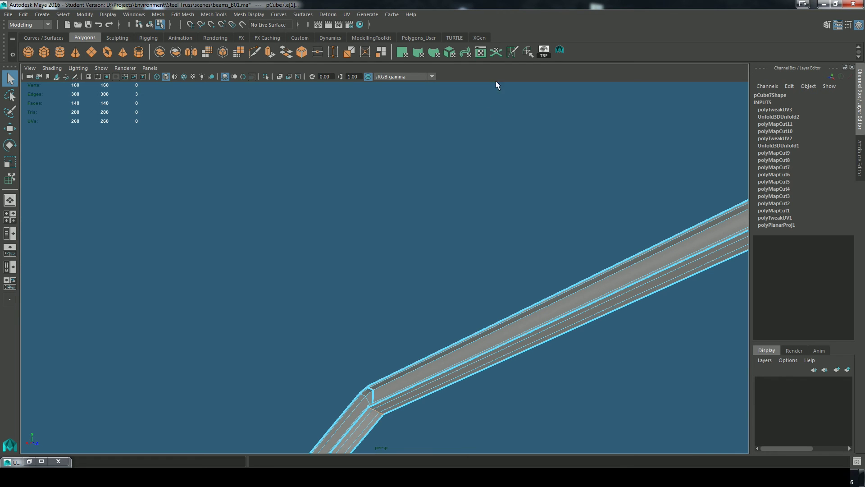
# Step: Cut the UVs along the inner flange's cross edges at the top beam's other end and clear the selection
pyautogui.keyDown('alt'); pyautogui.moveTo(494, 365); pyautogui.dragTo(493, 419); pyautogui.keyUp('alt')
pyautogui.doubleClick(490, 418)
pyautogui.keyDown('alt'); pyautogui.moveTo(485, 349); pyautogui.dragTo(489, 275, button='middle'); pyautogui.keyUp('alt')
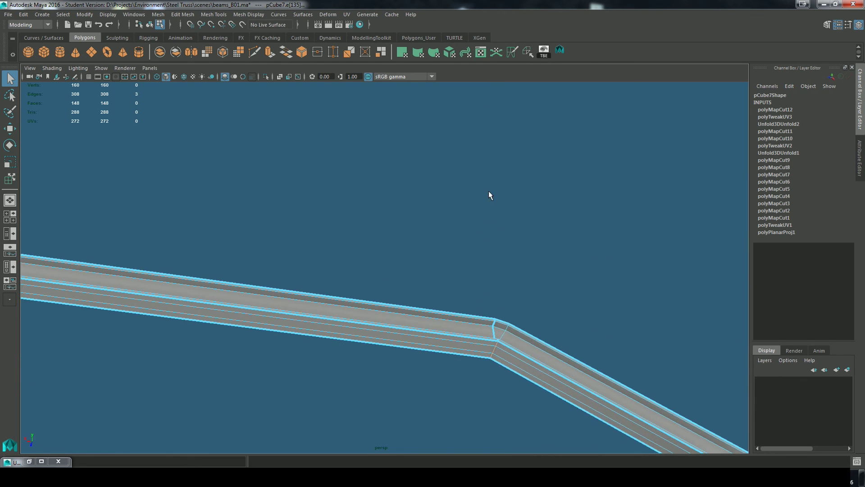
pyautogui.click(512, 52)
pyautogui.click(496, 270)
pyautogui.scroll(-3, 478, 315)
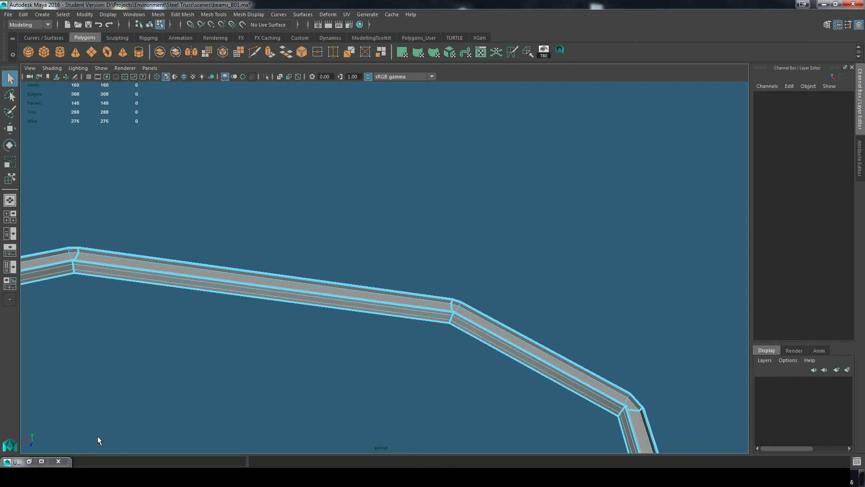
# Step: Maximize the UV Editor, select all of the arch's UVs and unfold them into the 0–1 space
pyautogui.click(42, 461)
pyautogui.moveTo(484, 320); pyautogui.dragTo(275, 153, button='right')
pyautogui.moveTo(275, 153); pyautogui.dragTo(668, 431)
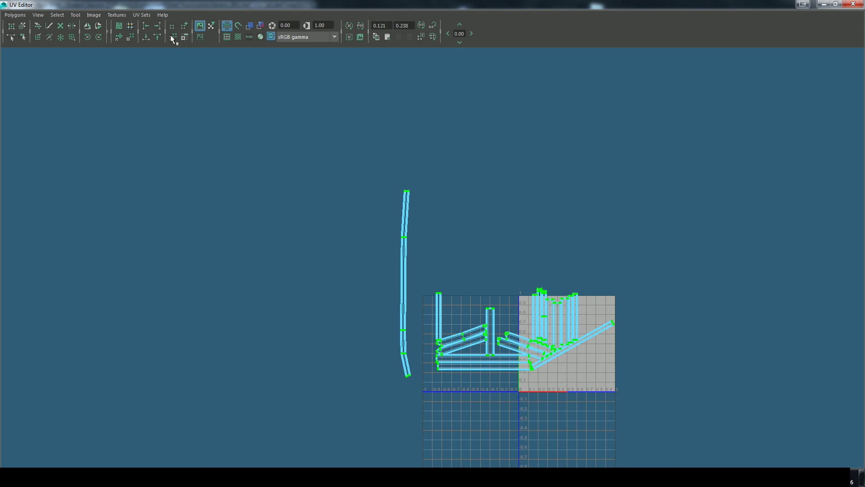
pyautogui.click(120, 37)
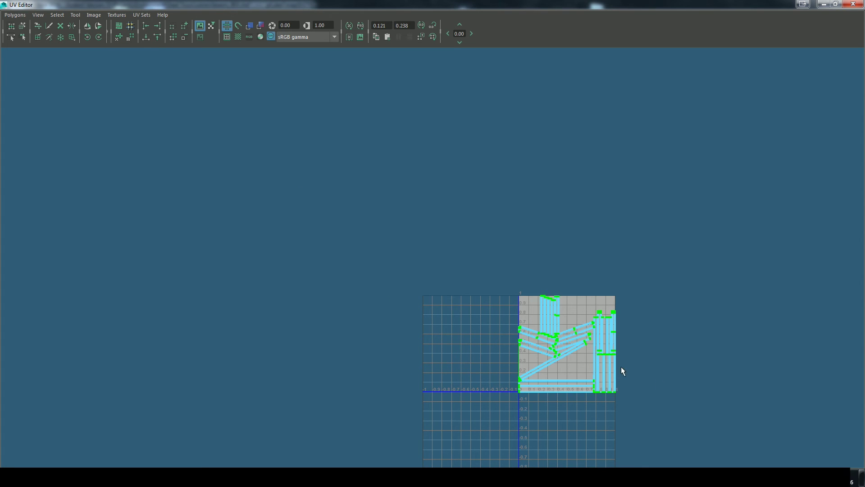
# Step: Scale up all of the unfolded UV shells slightly and move them to the right, outside the 0–1 space
pyautogui.scroll(6, 653, 372)
pyautogui.keyDown('alt'); pyautogui.moveTo(651, 366); pyautogui.dragTo(419, 187, button='middle'); pyautogui.keyUp('alt')
pyautogui.scroll(5, 455, 273)
pyautogui.keyDown('alt'); pyautogui.moveTo(479, 258); pyautogui.dragTo(507, 309, button='middle'); pyautogui.keyUp('alt')
pyautogui.keyDown('alt'); pyautogui.moveTo(507, 310); pyautogui.dragTo(571, 313, button='right'); pyautogui.keyUp('alt')
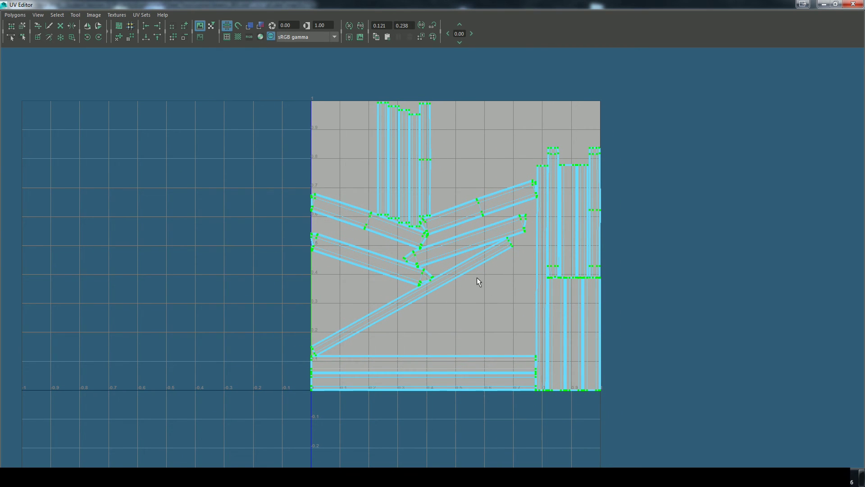
pyautogui.moveTo(477, 277); pyautogui.dragTo(516, 275, button='right')
pyautogui.press('r')
pyautogui.moveTo(455, 250); pyautogui.dragTo(734, 198)
pyautogui.press('w')
pyautogui.scroll(-3, 482, 305)
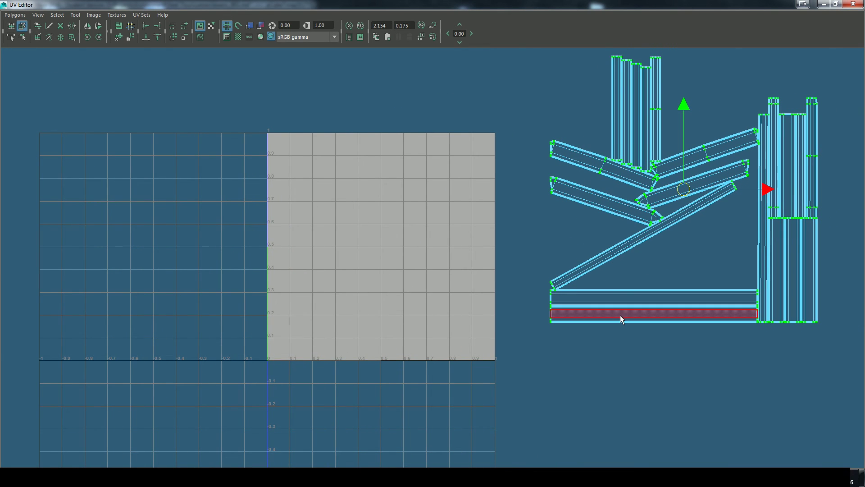
# Step: Move the two long wide horizontal shells into the 0–1 space along its bottom edge
pyautogui.click(663, 309)
pyautogui.click(636, 350)
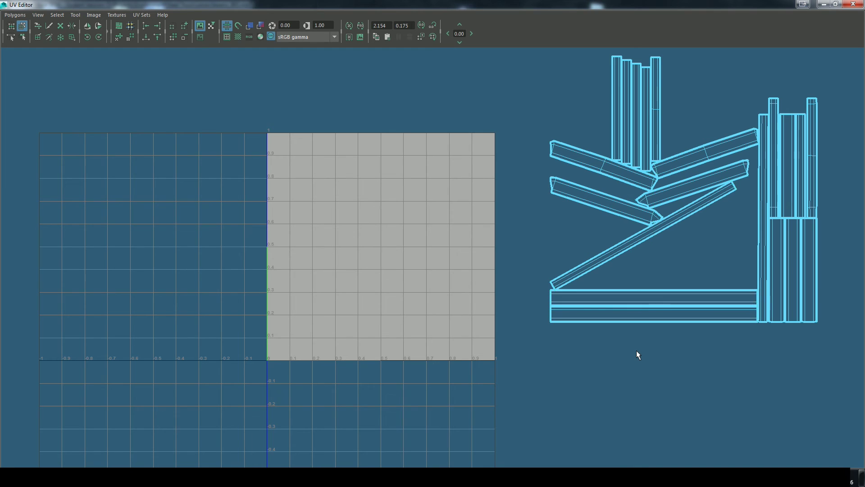
pyautogui.moveTo(618, 352); pyautogui.dragTo(372, 344)
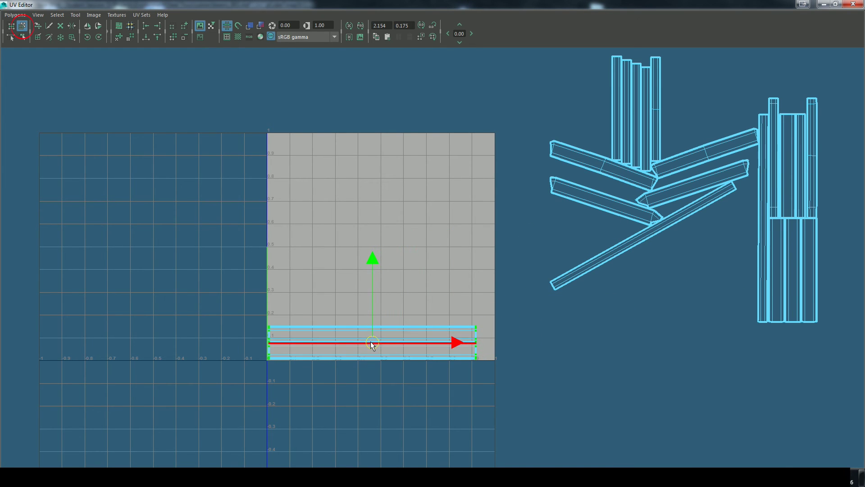
# Step: Set the short upright shells aside to the left of the 0–1 space and place the long narrow upright shell inside its right edge
pyautogui.moveTo(848, 369); pyautogui.dragTo(485, 253)
pyautogui.press('a')
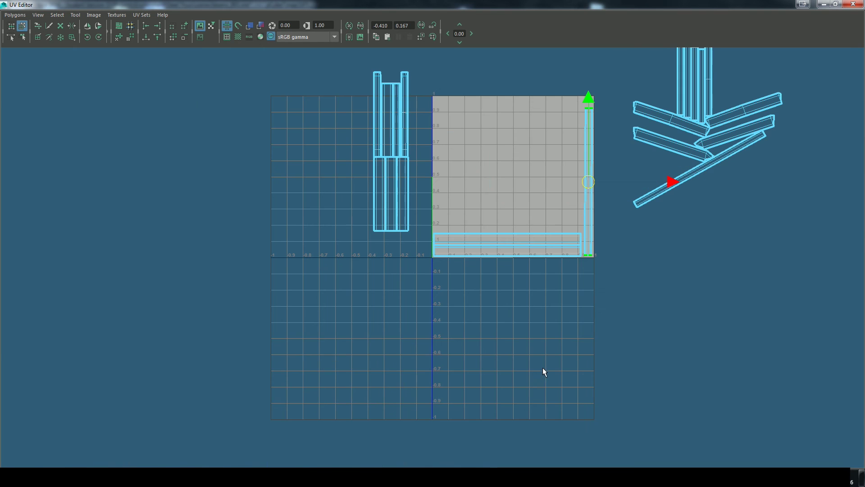
pyautogui.keyDown('alt'); pyautogui.moveTo(601, 293); pyautogui.dragTo(640, 311, button='right'); pyautogui.keyUp('alt')
pyautogui.keyDown('alt'); pyautogui.moveTo(640, 311); pyautogui.dragTo(490, 399, button='middle'); pyautogui.keyUp('alt')
pyautogui.keyDown('alt'); pyautogui.moveTo(258, 323); pyautogui.dragTo(798, 397, button='right'); pyautogui.keyUp('alt')
pyautogui.keyDown('alt'); pyautogui.moveTo(631, 340); pyautogui.dragTo(614, 292, button='middle'); pyautogui.keyUp('alt')
pyautogui.keyDown('alt'); pyautogui.moveTo(614, 292); pyautogui.dragTo(676, 422, button='right'); pyautogui.keyUp('alt')
pyautogui.keyDown('alt'); pyautogui.moveTo(568, 317); pyautogui.dragTo(599, 324, button='right'); pyautogui.keyUp('alt')
pyautogui.keyDown('alt'); pyautogui.moveTo(568, 315); pyautogui.dragTo(566, 338, button='middle'); pyautogui.keyUp('alt')
pyautogui.keyDown('alt'); pyautogui.moveTo(565, 337); pyautogui.dragTo(395, 291, button='right'); pyautogui.keyUp('alt')
# Step: Rotate the long narrow shell upright along the right edge and raise the upper wide strip slightly to leave a gap
pyautogui.press('e')
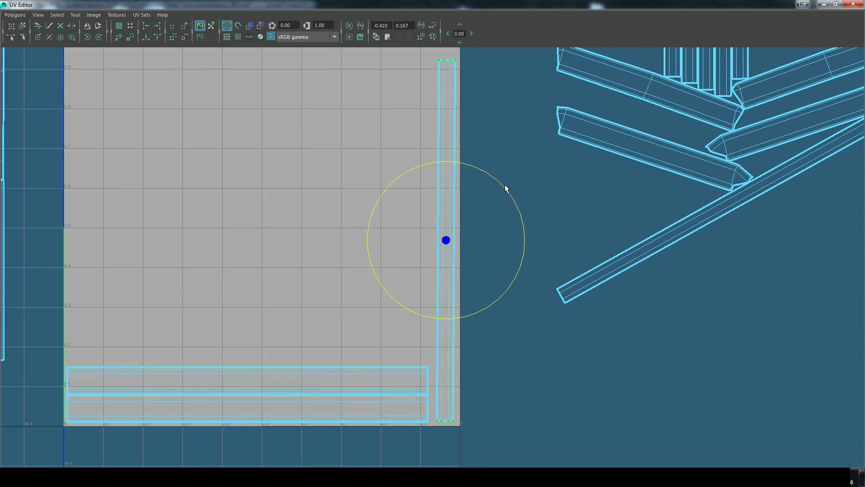
pyautogui.moveTo(507, 192); pyautogui.dragTo(508, 195)
pyautogui.press('w')
pyautogui.moveTo(447, 242); pyautogui.dragTo(448, 242)
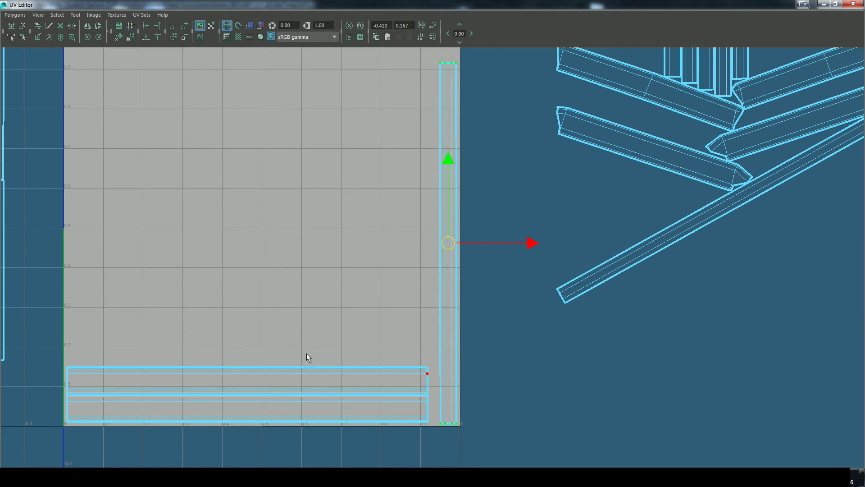
pyautogui.moveTo(192, 375); pyautogui.dragTo(193, 370)
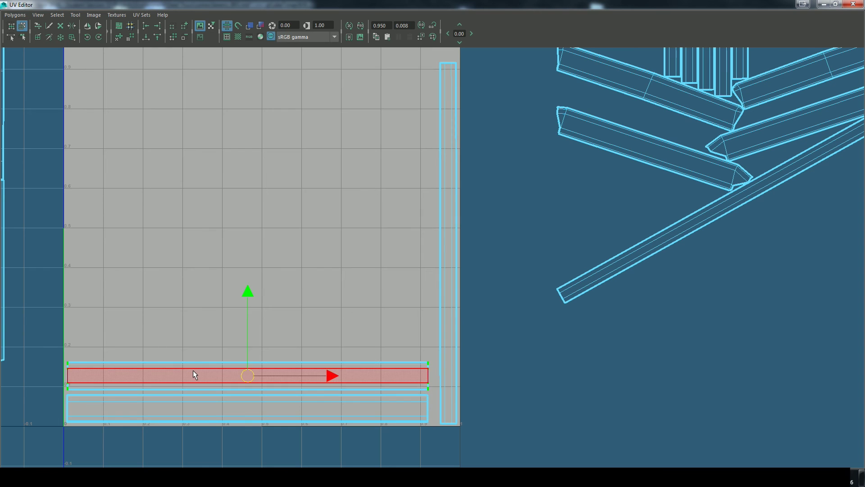
# Step: Rotate the long diagonal shell to horizontal and place it along the top edge of the 0–1 space
pyautogui.keyDown('alt'); pyautogui.moveTo(557, 388); pyautogui.dragTo(567, 272, button='right'); pyautogui.keyUp('alt')
pyautogui.click(567, 273)
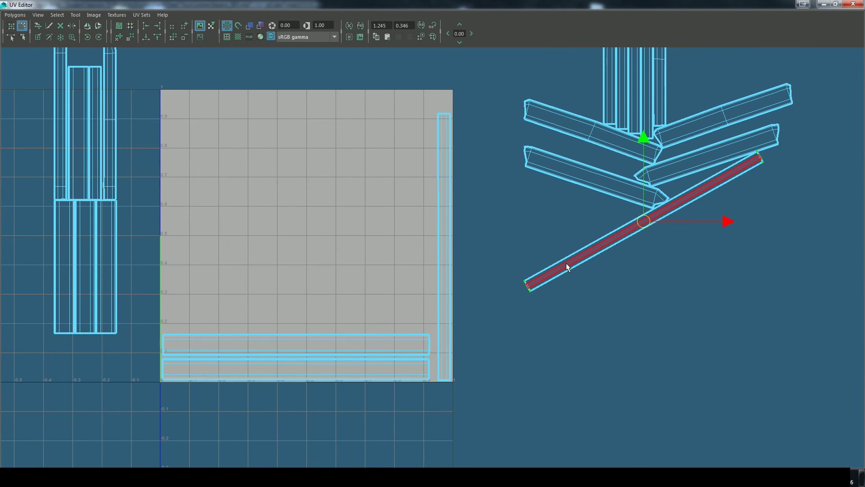
pyautogui.moveTo(641, 220); pyautogui.dragTo(362, 220)
pyautogui.hotkey('ctrl', 'z')
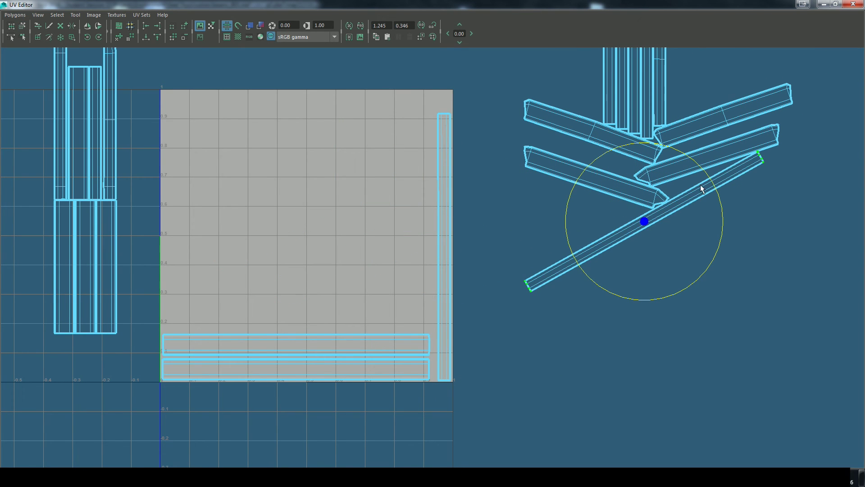
pyautogui.moveTo(707, 178)
pyautogui.mouseDown()
pyautogui.moveTo(666, 145)
pyautogui.moveTo(638, 149)
pyautogui.mouseUp()
pyautogui.moveTo(644, 224); pyautogui.dragTo(466, 251)
pyautogui.press('e')
pyautogui.moveTo(516, 188); pyautogui.dragTo(422, 209)
pyautogui.press('w')
pyautogui.moveTo(462, 252); pyautogui.dragTo(313, 101)
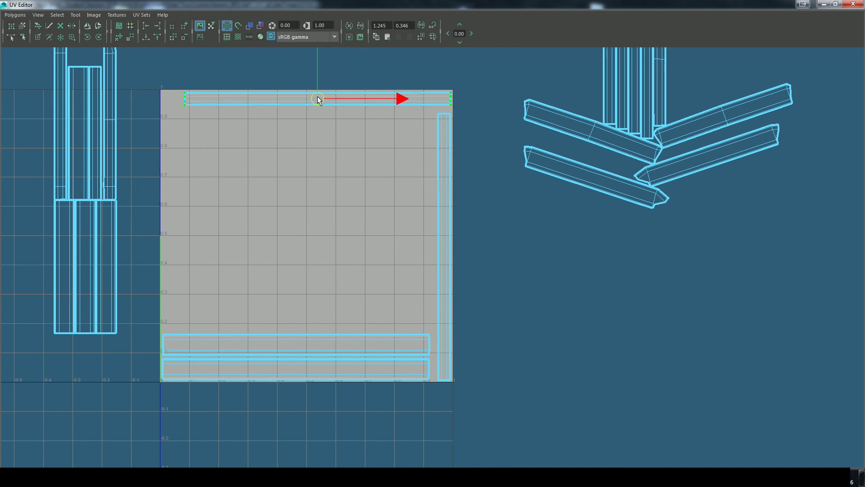
# Step: Select a narrow upright shell from the group left of the 0–1 space and move it inside the space
pyautogui.keyDown('alt'); pyautogui.moveTo(498, 228); pyautogui.dragTo(545, 286, button='middle'); pyautogui.keyUp('alt')
pyautogui.moveTo(545, 286)
pyautogui.keyDown('alt'); pyautogui.mouseDown(button='right')
pyautogui.moveTo(554, 300)
pyautogui.moveTo(539, 290)
pyautogui.mouseUp(button='right'); pyautogui.keyUp('alt')
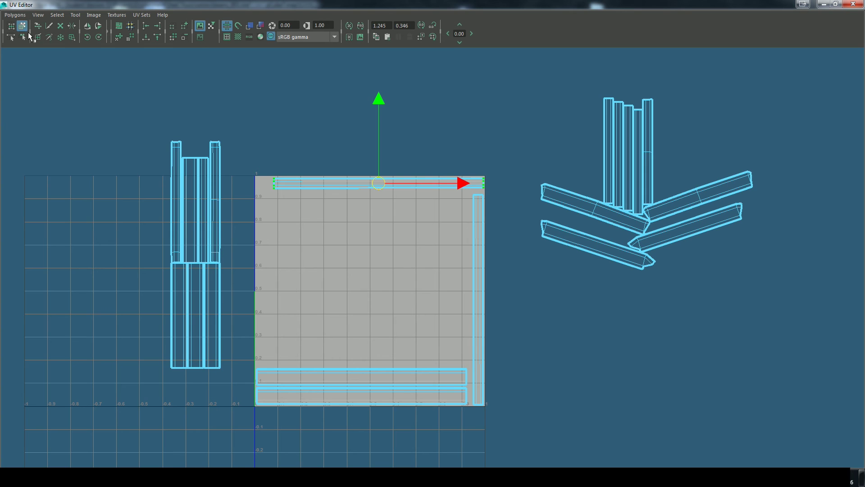
pyautogui.moveTo(213, 192); pyautogui.dragTo(272, 270)
pyautogui.moveTo(258, 238); pyautogui.dragTo(263, 228)
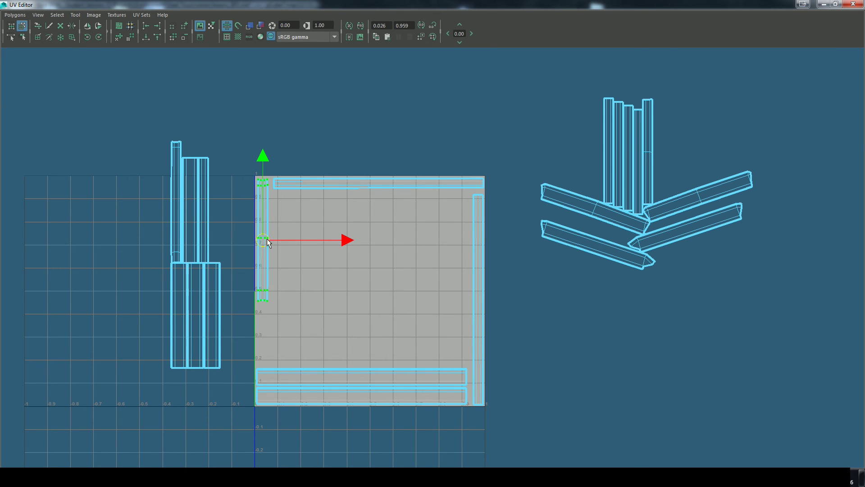
pyautogui.moveTo(268, 244); pyautogui.dragTo(449, 288)
# Step: Move more of the upright shells from the left-hand group over to the 0–1 space
pyautogui.scroll(5, 446, 299)
pyautogui.keyDown('alt'); pyautogui.moveTo(480, 296); pyautogui.dragTo(245, 230, button='right'); pyautogui.keyUp('alt')
pyautogui.keyDown('alt'); pyautogui.moveTo(246, 230); pyautogui.dragTo(316, 200, button='middle'); pyautogui.keyUp('alt')
pyautogui.moveTo(193, 173); pyautogui.dragTo(487, 312)
pyautogui.moveTo(207, 299); pyautogui.dragTo(467, 295)
pyautogui.moveTo(180, 293); pyautogui.dragTo(455, 279)
# Step: Pull the first slanted shell clear of the others, rotate it level and move it into the 0–1 space
pyautogui.scroll(-3, 508, 284)
pyautogui.moveTo(647, 230); pyautogui.dragTo(643, 327)
pyautogui.press('e')
pyautogui.moveTo(699, 273); pyautogui.dragTo(679, 256)
pyautogui.press('w')
pyautogui.moveTo(641, 324); pyautogui.dragTo(460, 184)
# Step: Rotate the second slanted shell level and place it beneath the first one in the 0–1 space
pyautogui.click(637, 185)
pyautogui.keyDown('ctrl'); pyautogui.moveTo(637, 185); pyautogui.dragTo(669, 198, button='right'); pyautogui.keyUp('ctrl')
pyautogui.press('e')
pyautogui.moveTo(699, 141); pyautogui.dragTo(680, 129)
pyautogui.press('w')
pyautogui.moveTo(638, 190); pyautogui.dragTo(456, 202)
# Step: Rotate the third slanted shell level, correct its angle once more and place it in the 0–1 space
pyautogui.click(752, 181)
pyautogui.press('e')
pyautogui.moveTo(804, 131); pyautogui.dragTo(807, 158)
pyautogui.press('w')
pyautogui.moveTo(740, 177); pyautogui.dragTo(436, 223)
pyautogui.press('e')
pyautogui.moveTo(487, 170); pyautogui.dragTo(383, 173)
pyautogui.press('w')
pyautogui.moveTo(436, 224); pyautogui.dragTo(393, 285)
# Step: Rotate the fourth slanted shell level and move it into the 0–1 space with the other three
pyautogui.click(770, 194)
pyautogui.press('e')
pyautogui.moveTo(790, 165); pyautogui.dragTo(707, 139)
pyautogui.press('w')
pyautogui.moveTo(724, 208); pyautogui.dragTo(372, 288)
# Step: Move two narrow shells from the right-hand group towards the 0–1 space and give a third one a quarter turn
pyautogui.moveTo(652, 117); pyautogui.dragTo(321, 270)
pyautogui.moveTo(658, 136); pyautogui.dragTo(344, 286)
pyautogui.click(678, 144)
pyautogui.moveTo(678, 144); pyautogui.dragTo(479, 112)
pyautogui.press('e')
pyautogui.moveTo(411, 100); pyautogui.dragTo(442, 220)
# Step: Rotate the next narrow shell from the right-hand group a quarter turn and reposition it
pyautogui.click(690, 135)
pyautogui.click(22, 26)
pyautogui.moveTo(689, 136); pyautogui.dragTo(285, 165)
pyautogui.press('e')
pyautogui.moveTo(342, 108); pyautogui.dragTo(342, 222)
pyautogui.press('w')
pyautogui.moveTo(286, 173); pyautogui.dragTo(628, 181)
# Step: Rearrange the shells around the 0–1 space to make room and nudge one into line
pyautogui.scroll(-2, 433, 239)
pyautogui.moveTo(243, 149); pyautogui.dragTo(680, 257)
pyautogui.moveTo(542, 357); pyautogui.dragTo(606, 319)
pyautogui.moveTo(610, 330); pyautogui.dragTo(417, 334)
pyautogui.keyDown('alt'); pyautogui.moveTo(393, 361); pyautogui.dragTo(481, 272, button='middle'); pyautogui.keyUp('alt')
pyautogui.scroll(5, 511, 242)
pyautogui.moveTo(513, 238); pyautogui.dragTo(514, 242)
# Step: Stack the two long narrow shells above the wide bottom strips, rotating the upright one 90 degrees
pyautogui.keyDown('alt'); pyautogui.moveTo(515, 243); pyautogui.dragTo(311, 383, button='middle'); pyautogui.keyUp('alt')
pyautogui.scroll(-5, 311, 383)
pyautogui.click(604, 120)
pyautogui.moveTo(644, 119); pyautogui.dragTo(313, 352)
pyautogui.click(768, 289)
pyautogui.click(88, 37)
pyautogui.moveTo(767, 266); pyautogui.dragTo(315, 342)
# Step: Stack the levelled slanted shells beneath one another in the upper left of the 0–1 space
pyautogui.keyDown('alt'); pyautogui.moveTo(718, 259); pyautogui.dragTo(600, 283, button='middle'); pyautogui.keyUp('alt')
pyautogui.scroll(-2, 600, 282)
pyautogui.moveTo(505, 157); pyautogui.dragTo(216, 207)
pyautogui.moveTo(474, 280); pyautogui.dragTo(209, 261)
# Step: Rotate the short narrow shells to horizontal and stack two of them beneath the slanted shells
pyautogui.click(99, 37)
pyautogui.click(99, 37)
pyautogui.moveTo(752, 182); pyautogui.dragTo(211, 277)
pyautogui.moveTo(515, 225); pyautogui.dragTo(174, 292)
# Step: Move short narrow upright shells into the upper right of the 0–1 space, side by side
pyautogui.moveTo(396, 252); pyautogui.dragTo(453, 315)
pyautogui.moveTo(450, 285); pyautogui.dragTo(321, 243)
pyautogui.click(598, 276)
pyautogui.moveTo(598, 276); pyautogui.dragTo(366, 220)
# Step: Rotate the pair of longer narrow shells 90 degrees and place them upright beside the four shorter ones
pyautogui.click(98, 37)
pyautogui.moveTo(620, 291); pyautogui.dragTo(299, 249)
pyautogui.click(180, 311)
pyautogui.click(203, 320)
pyautogui.keyDown('shift'); pyautogui.click(205, 335); pyautogui.keyUp('shift')
pyautogui.click(98, 37)
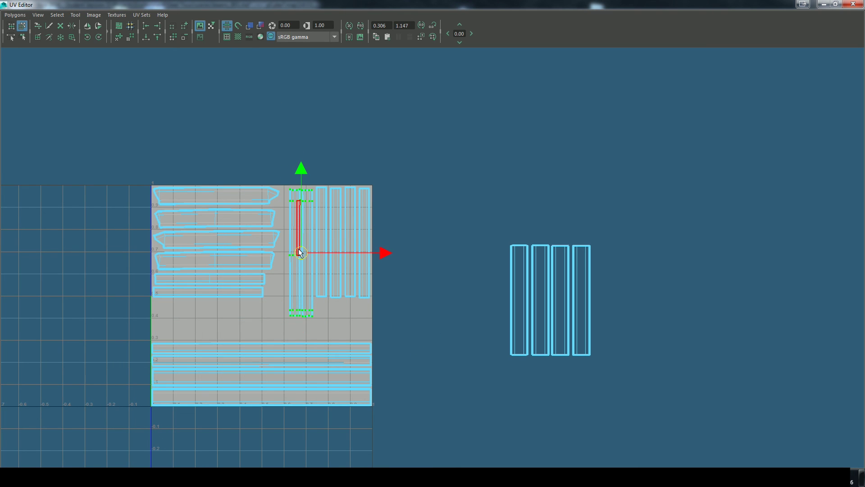
# Step: Rotate the four short wide shells to horizontal and move three of them above the long bottom strips
pyautogui.moveTo(500, 220); pyautogui.dragTo(633, 377)
pyautogui.click(87, 37)
pyautogui.click(87, 37)
pyautogui.moveTo(535, 270); pyautogui.dragTo(216, 332)
pyautogui.moveTo(528, 294); pyautogui.dragTo(185, 318)
pyautogui.moveTo(550, 312); pyautogui.dragTo(318, 330)
# Step: Fit two short wide shells side by side above the long strips, scaling the short wide shells down slightly
pyautogui.scroll(3, 392, 330)
pyautogui.keyDown('alt'); pyautogui.moveTo(392, 330); pyautogui.dragTo(559, 260, button='middle'); pyautogui.keyUp('alt')
pyautogui.moveTo(445, 262); pyautogui.dragTo(313, 262)
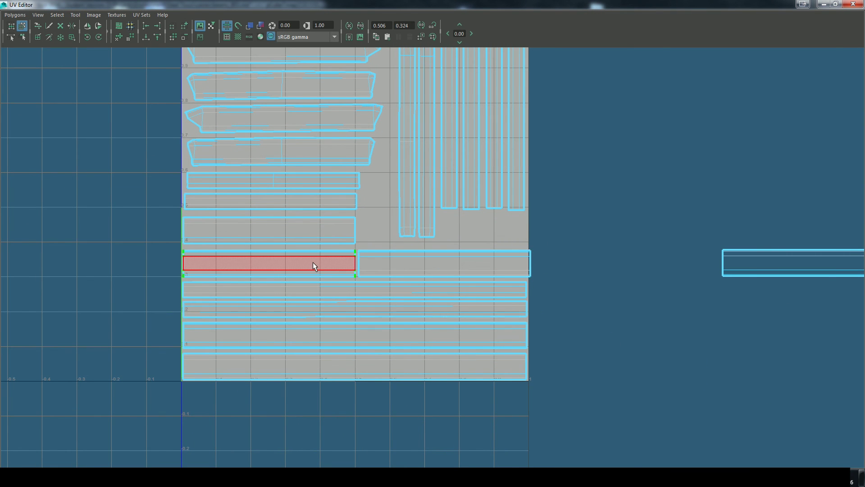
pyautogui.hotkey('ctrl', 'z')
# Step: Shift the four slanted shells upward into a tight, evenly spaced stack in the upper left of the 0–1 space
pyautogui.scroll(2, 451, 308)
pyautogui.keyDown('alt'); pyautogui.moveTo(450, 308); pyautogui.dragTo(486, 347, button='middle'); pyautogui.keyUp('alt')
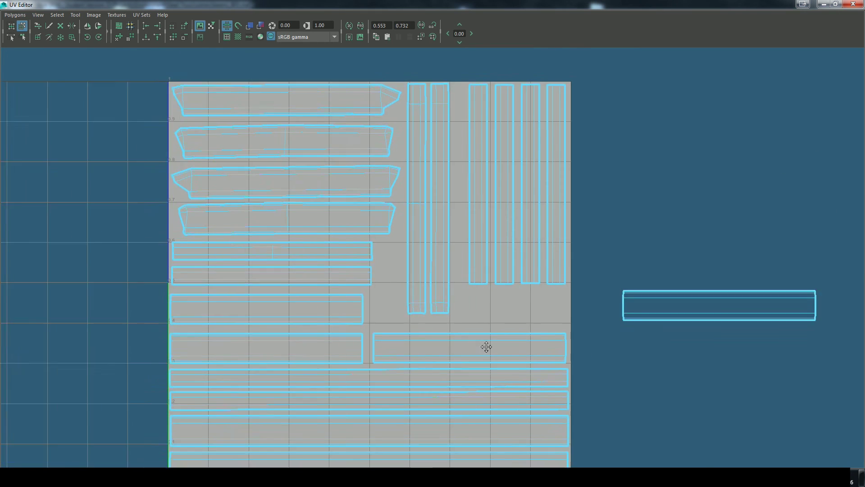
pyautogui.scroll(2, 324, 195)
pyautogui.keyDown('alt'); pyautogui.moveTo(324, 194); pyautogui.dragTo(487, 354, button='middle'); pyautogui.keyUp('alt')
pyautogui.moveTo(363, 204); pyautogui.dragTo(361, 203)
pyautogui.moveTo(378, 280); pyautogui.dragTo(372, 271)
pyautogui.moveTo(395, 334); pyautogui.dragTo(395, 317)
pyautogui.moveTo(406, 380); pyautogui.dragTo(398, 363)
# Step: Close up the gaps between the narrow and short wide shells beneath the slanted ones
pyautogui.keyDown('alt'); pyautogui.moveTo(443, 357); pyautogui.dragTo(431, 234, button='middle'); pyautogui.keyUp('alt')
pyautogui.moveTo(416, 300); pyautogui.dragTo(414, 276)
pyautogui.moveTo(421, 337); pyautogui.dragTo(420, 310)
pyautogui.keyDown('alt'); pyautogui.moveTo(445, 372); pyautogui.dragTo(440, 327, button='middle'); pyautogui.keyUp('alt')
pyautogui.moveTo(441, 327); pyautogui.dragTo(440, 293)
pyautogui.scroll(1, 441, 293)
pyautogui.keyDown('alt'); pyautogui.moveTo(457, 397); pyautogui.dragTo(458, 326, button='middle'); pyautogui.keyUp('alt')
pyautogui.moveTo(459, 325); pyautogui.dragTo(457, 279)
# Step: Move the last short wide shell into the left stack and adjust the spacing of the longer upright pair
pyautogui.moveTo(637, 337); pyautogui.dragTo(337, 336)
pyautogui.scroll(-4, 630, 332)
pyautogui.keyDown('alt'); pyautogui.moveTo(629, 332); pyautogui.dragTo(359, 333, button='middle'); pyautogui.keyUp('alt')
pyautogui.scroll(1, 639, 271)
pyautogui.moveTo(639, 271); pyautogui.dragTo(328, 322)
pyautogui.scroll(-5, 543, 296)
pyautogui.scroll(-4, 543, 298)
pyautogui.click(542, 299)
pyautogui.keyDown('alt'); pyautogui.moveTo(388, 248); pyautogui.dragTo(406, 280, button='middle'); pyautogui.keyUp('alt')
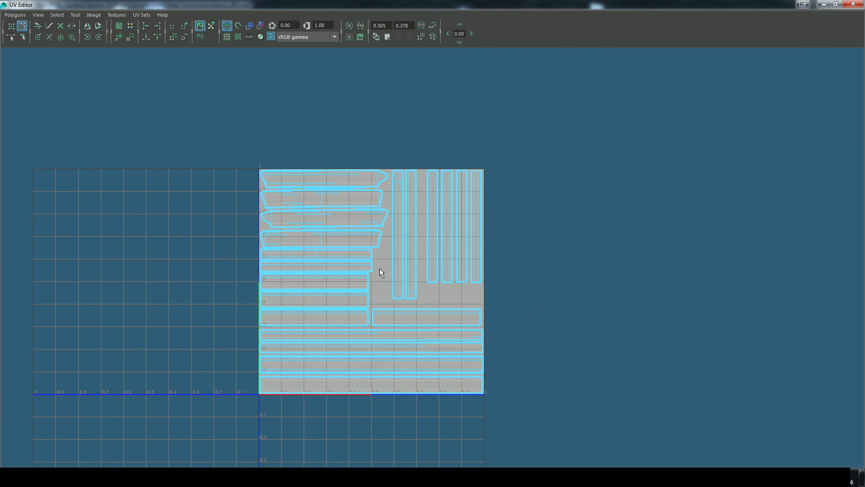
pyautogui.moveTo(381, 269); pyautogui.dragTo(408, 237)
pyautogui.moveTo(403, 236); pyautogui.dragTo(414, 253)
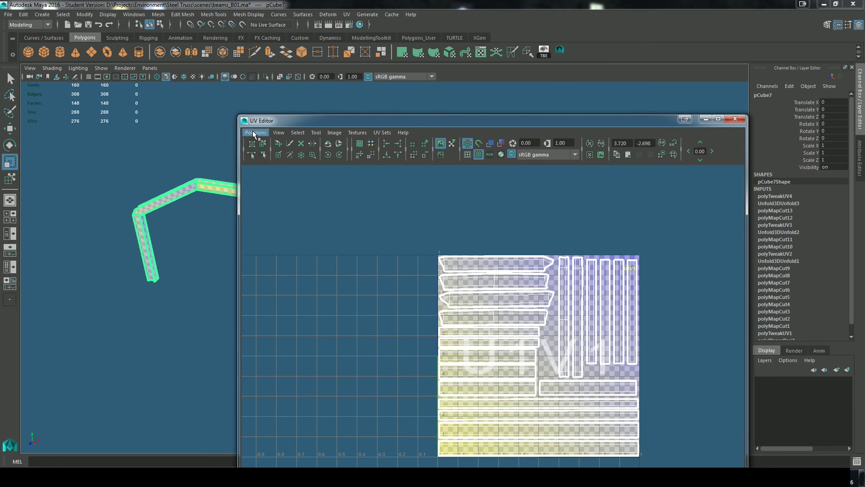
# Step: Start a UV snapshot of the arch and set its save location to D:\Projects\Environment\Steel Truss\Images
pyautogui.click(254, 133)
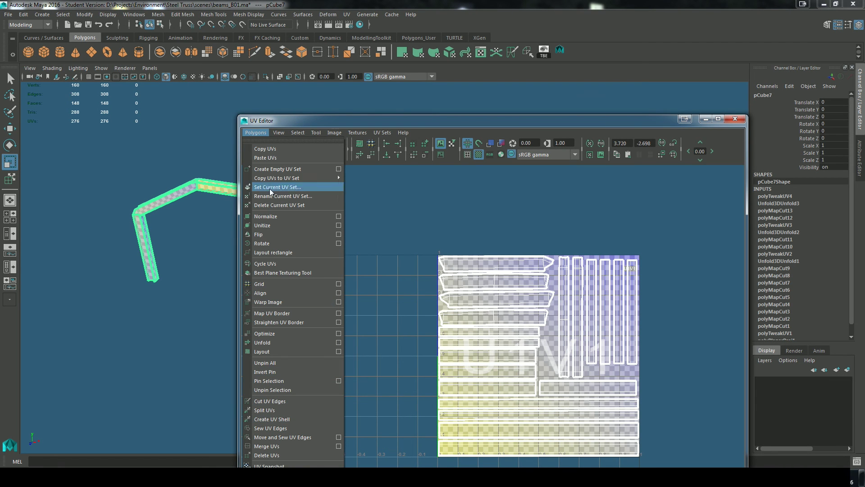
pyautogui.click(291, 463)
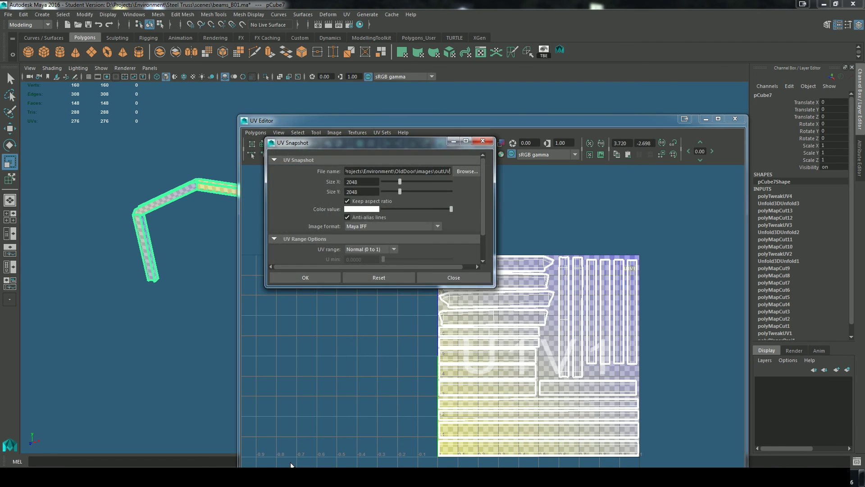
pyautogui.click(467, 172)
pyautogui.click(643, 129)
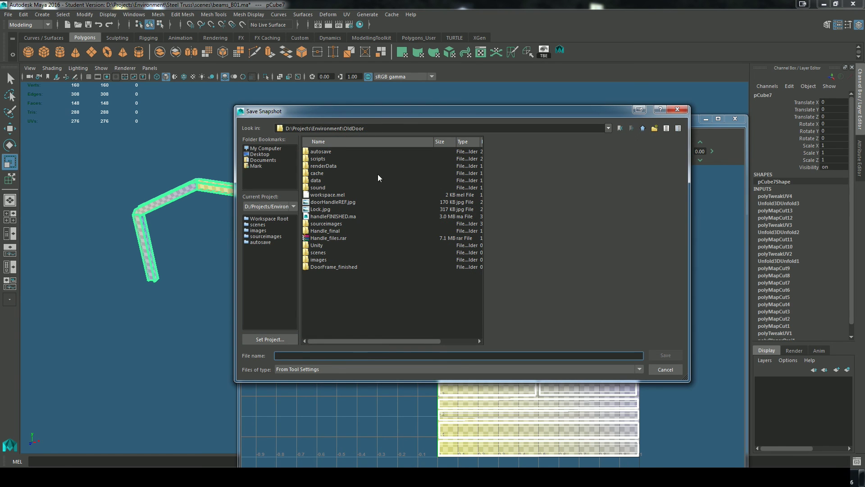
pyautogui.click(643, 129)
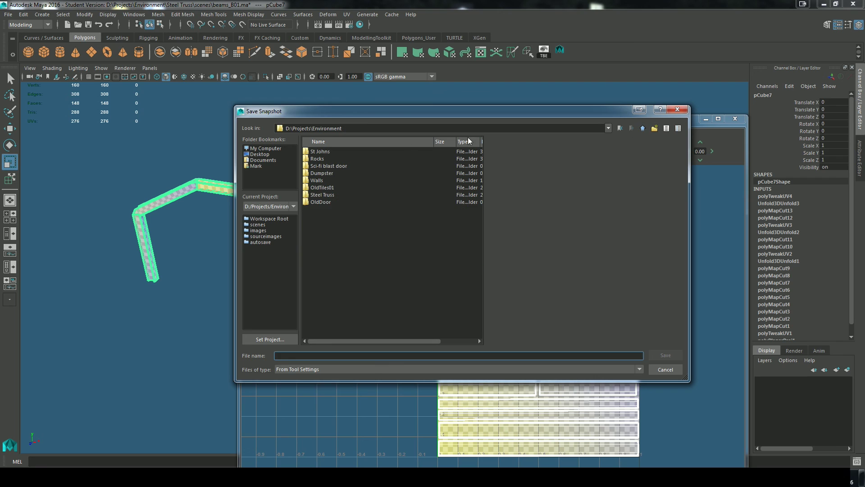
pyautogui.doubleClick(324, 196)
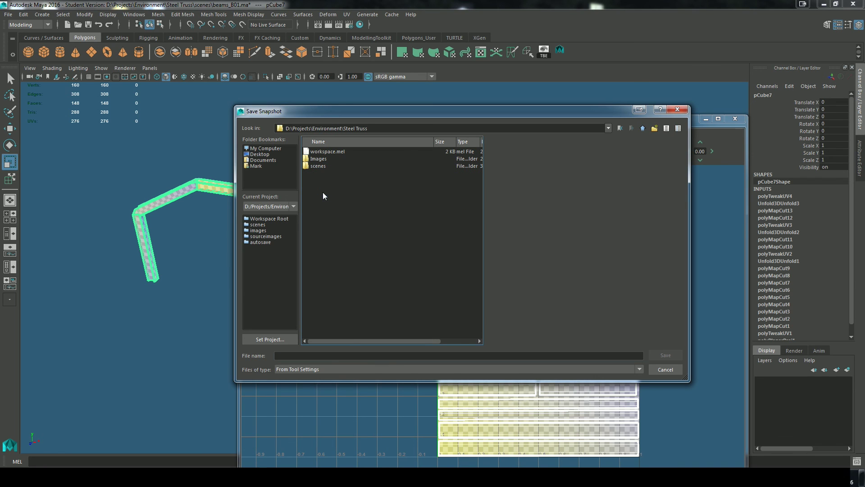
pyautogui.doubleClick(319, 159)
# Step: Name the snapshot file steelTruss_UVs and export it at 2048 × 2048 in Maya IFF format
pyautogui.click(313, 356)
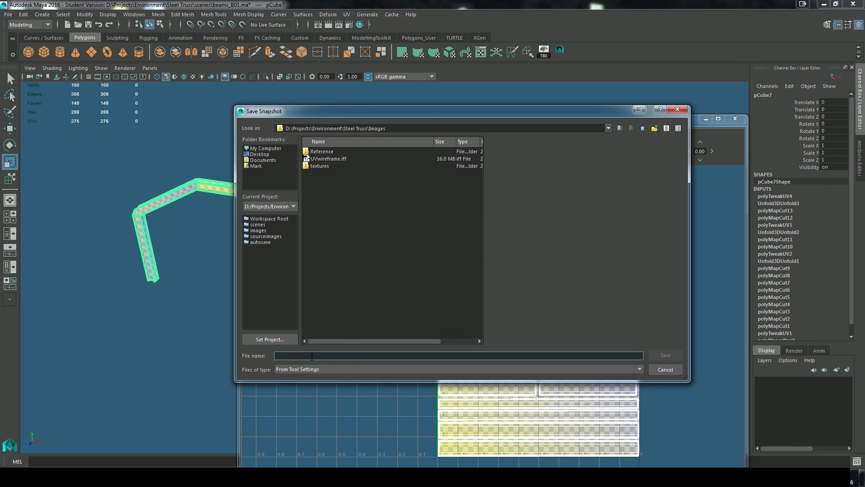
pyautogui.write('steelTruss_UVs')
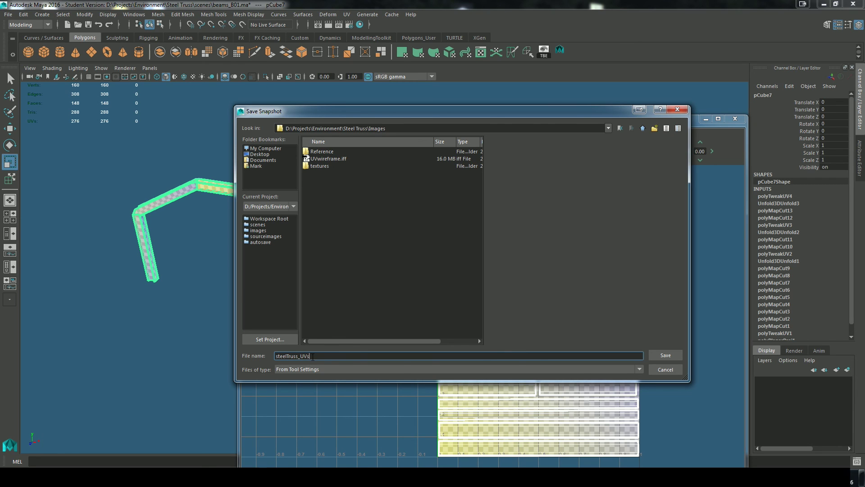
pyautogui.click(666, 357)
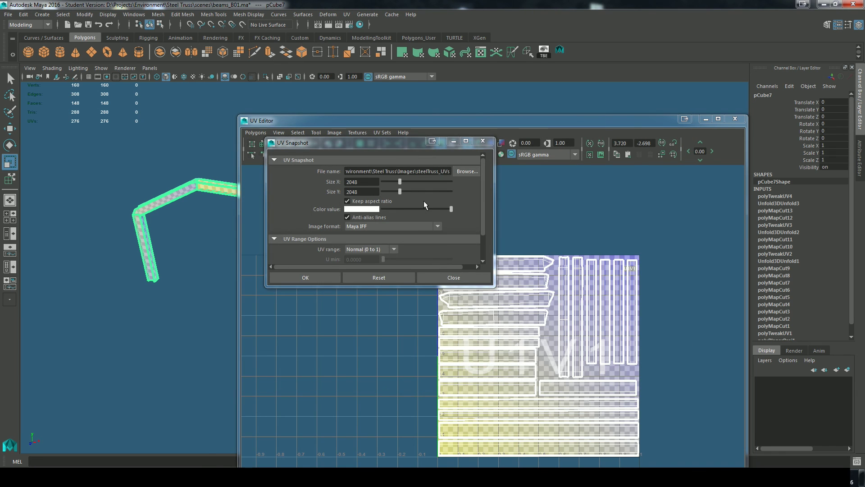
pyautogui.moveTo(484, 202); pyautogui.dragTo(485, 215)
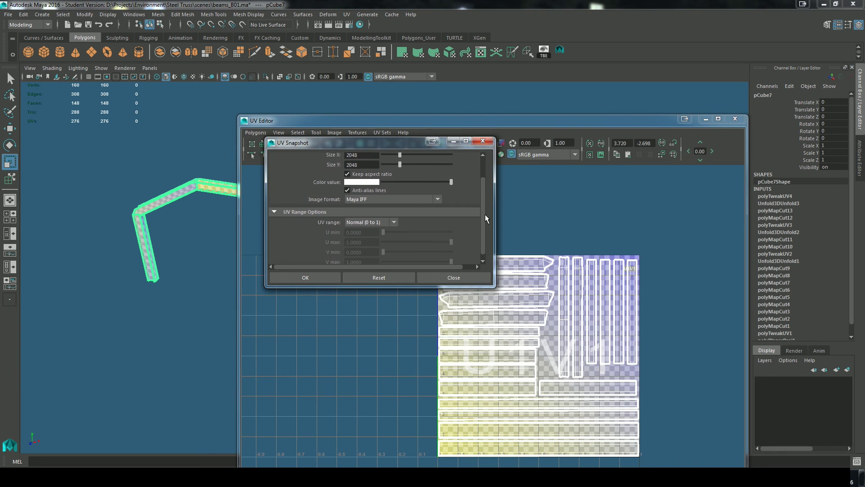
pyautogui.click(289, 277)
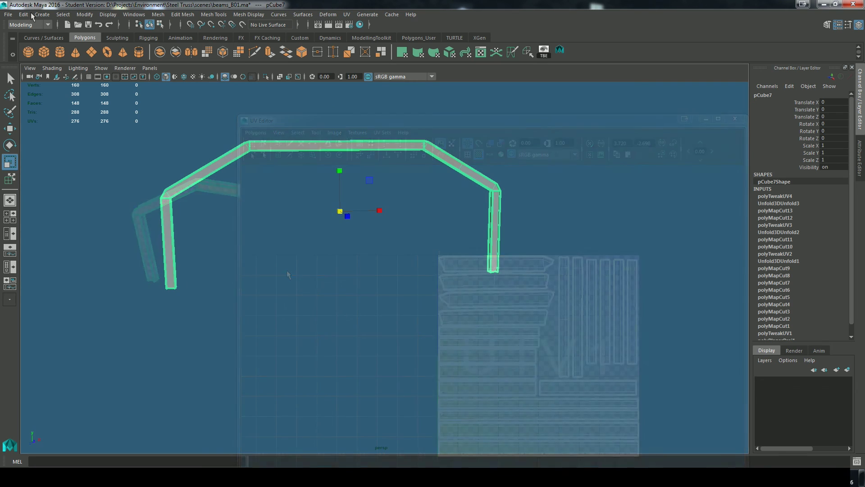
# Step: Delete all construction history in the scene
pyautogui.click(23, 14)
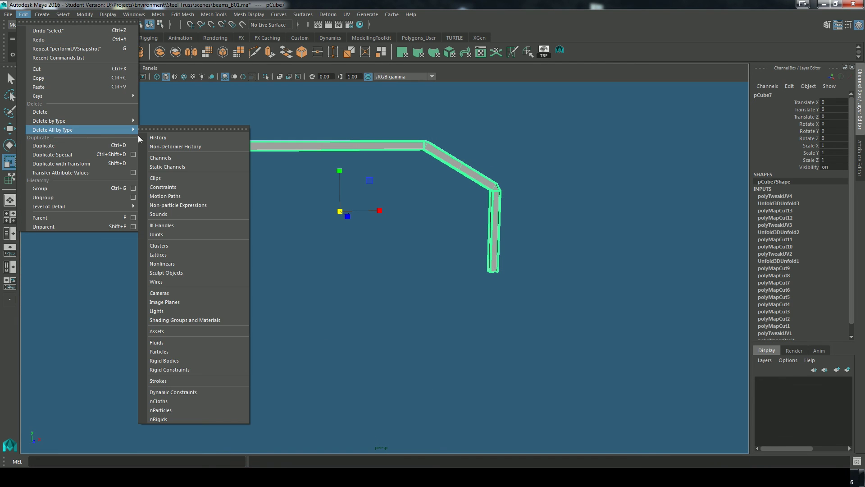
pyautogui.click(183, 139)
pyautogui.keyDown('alt'); pyautogui.moveTo(392, 247); pyautogui.dragTo(444, 309, button='middle'); pyautogui.keyUp('alt')
pyautogui.moveTo(445, 309)
pyautogui.keyDown('alt'); pyautogui.mouseDown()
pyautogui.moveTo(437, 313)
pyautogui.moveTo(442, 305)
pyautogui.mouseUp(); pyautogui.keyUp('alt')
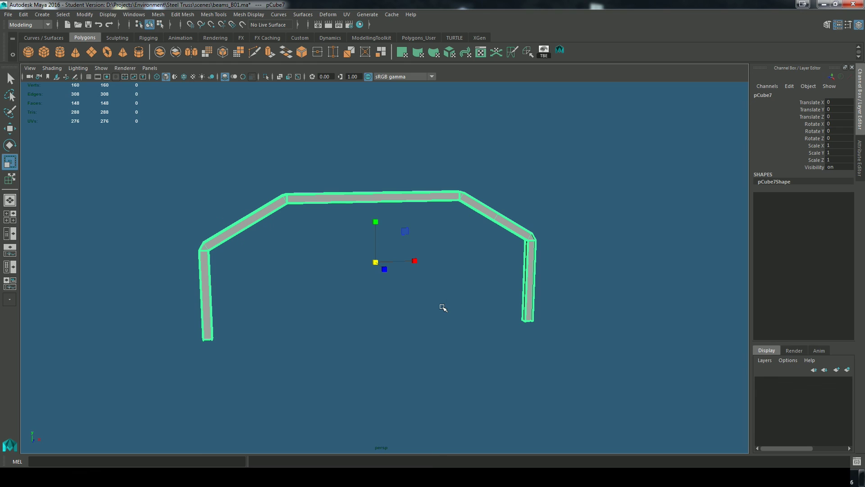
# Step: Rename the arch object to SteelTruss
pyautogui.doubleClick(764, 92)
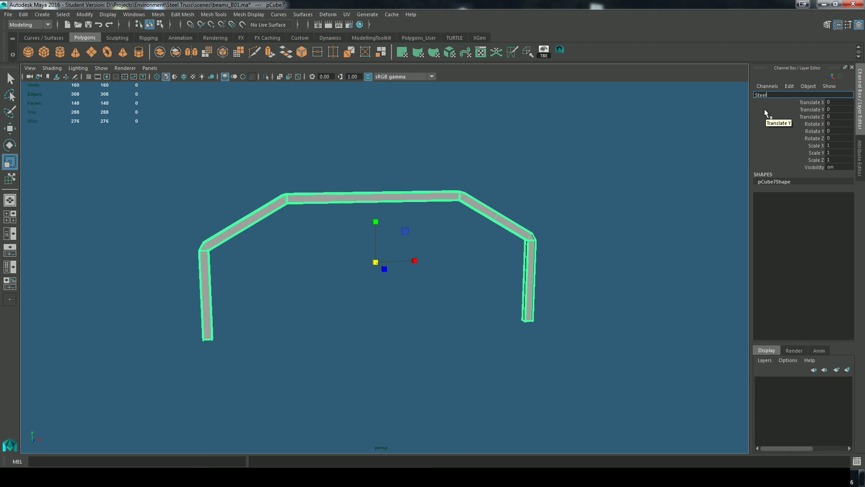
pyautogui.write('SteelTruss')
pyautogui.press('Return')
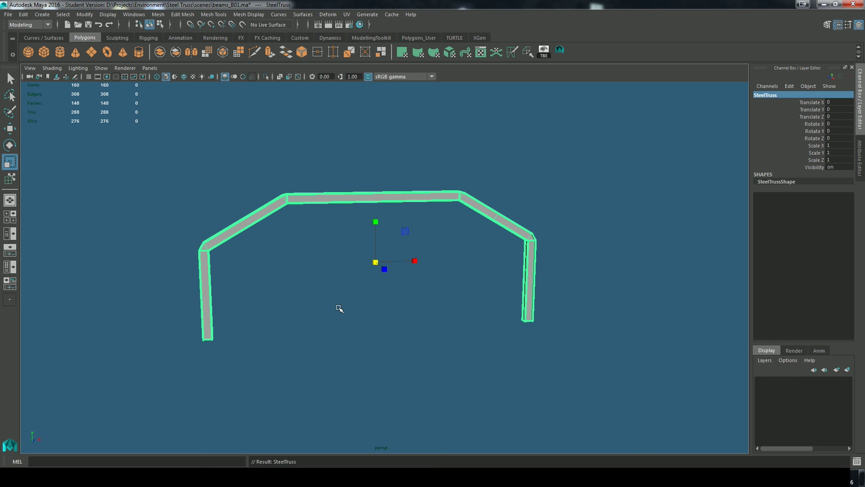
# Step: Start an Export Selection of the arch and browse to the D:\Projects\Environment\Steel Truss folder
pyautogui.click(6, 16)
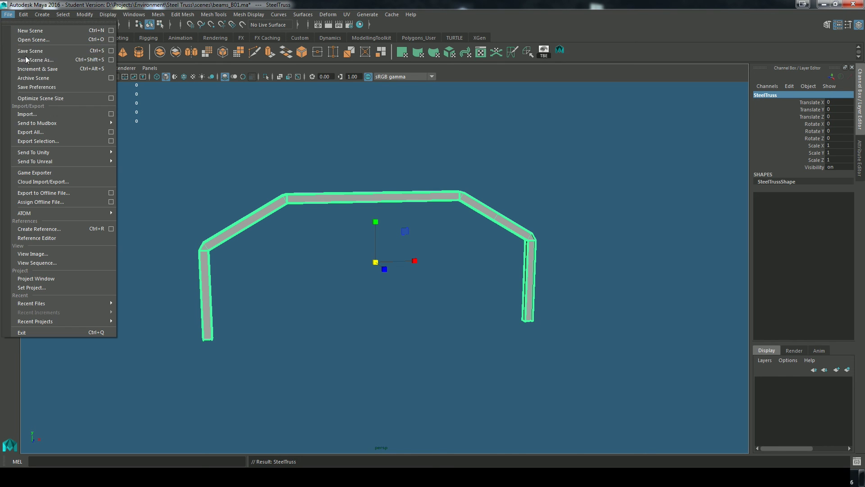
pyautogui.click(35, 141)
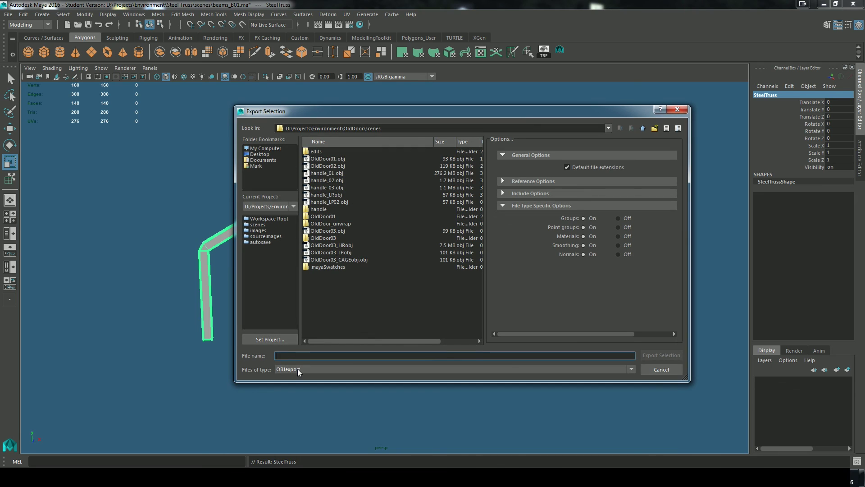
pyautogui.click(645, 128)
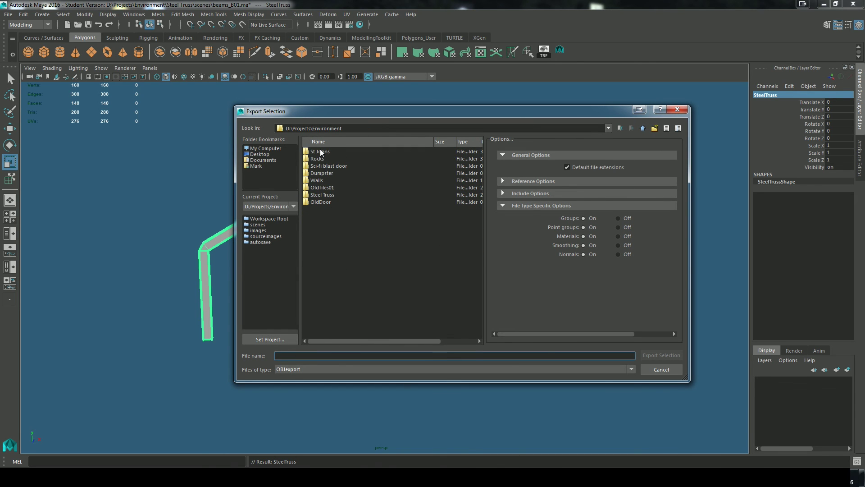
pyautogui.doubleClick(321, 194)
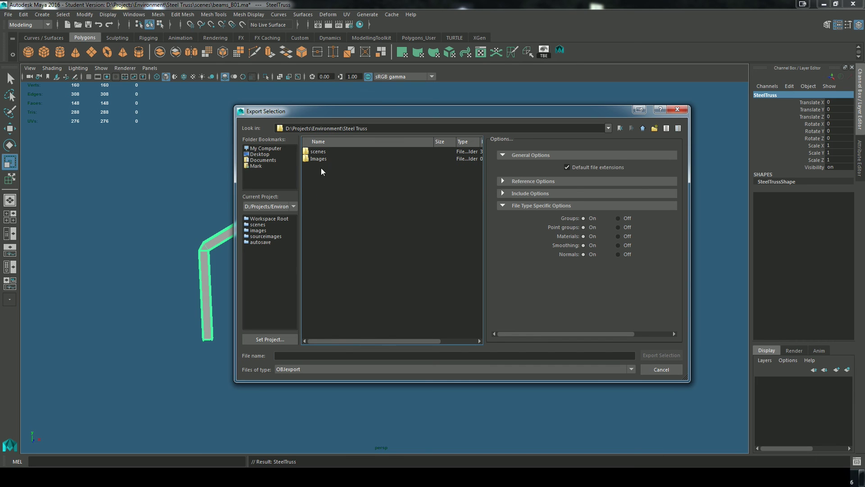
# Step: Create a new folder named export inside the Steel Truss project folder and open it
pyautogui.doubleClick(318, 153)
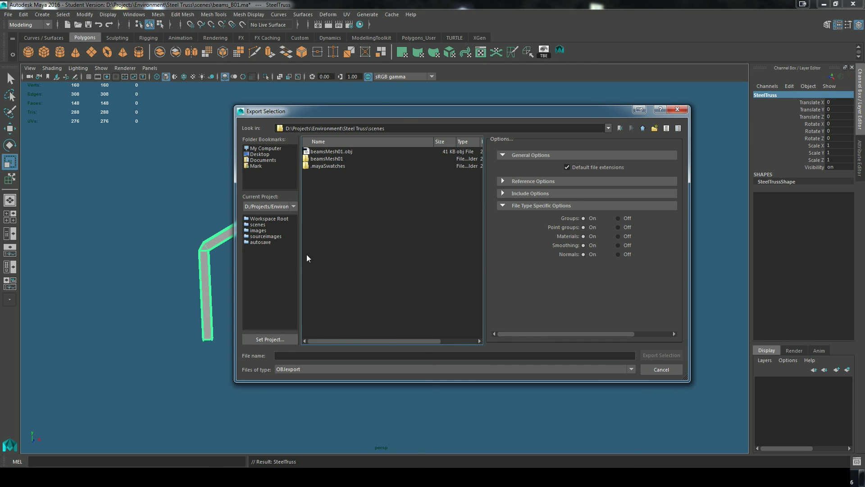
pyautogui.click(644, 129)
pyautogui.click(653, 129)
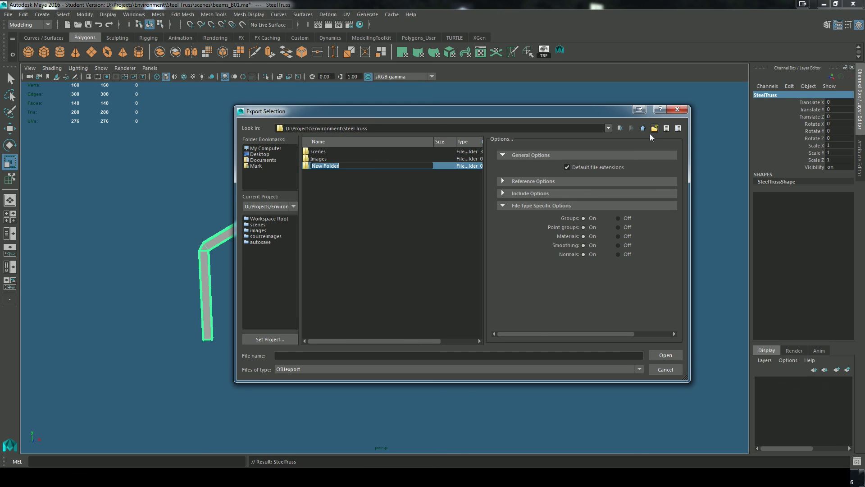
pyautogui.write('export')
pyautogui.press('Return')
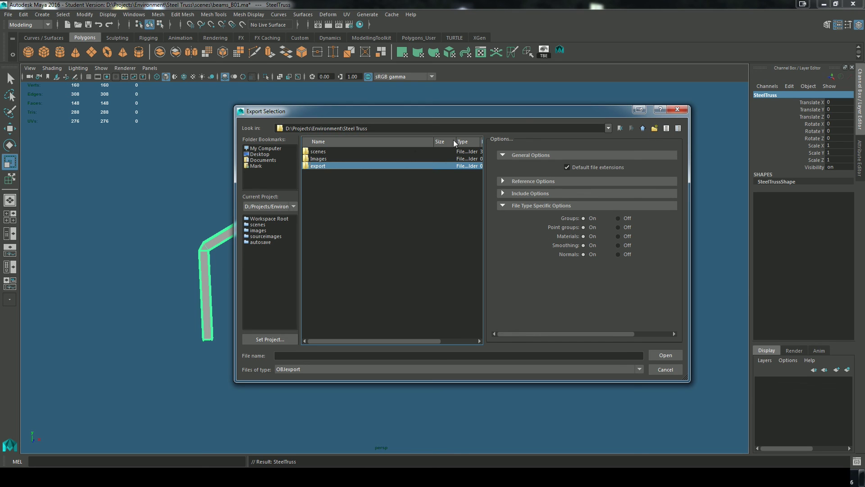
pyautogui.doubleClick(362, 165)
# Step: Name the export file steelTrussLP and export the selected arch in OBJ format
pyautogui.click(310, 354)
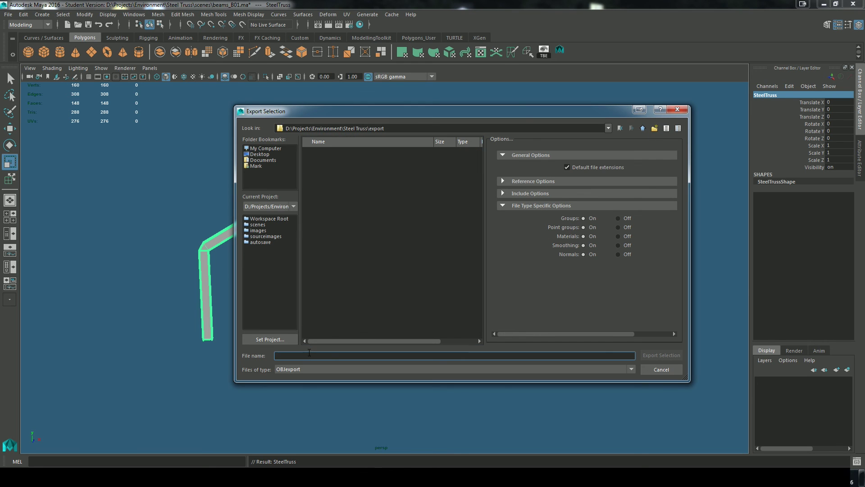
pyautogui.write('streel')
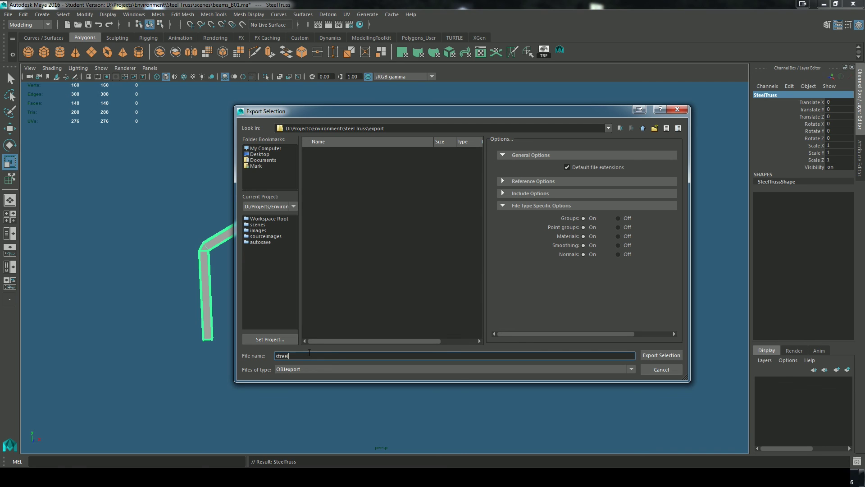
pyautogui.press('BackSpace')
pyautogui.press('BackSpace')
pyautogui.press('BackSpace')
pyautogui.write('eelTrussLP')
pyautogui.click(655, 356)
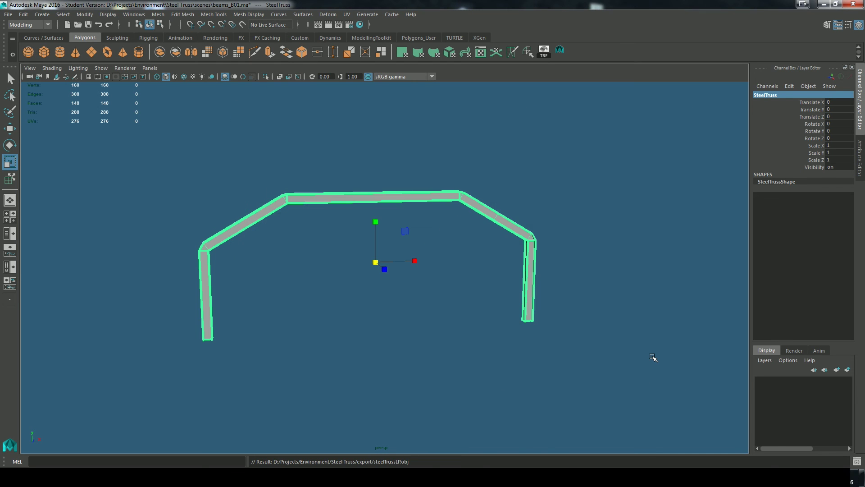
pyautogui.scroll(-1, 647, 357)
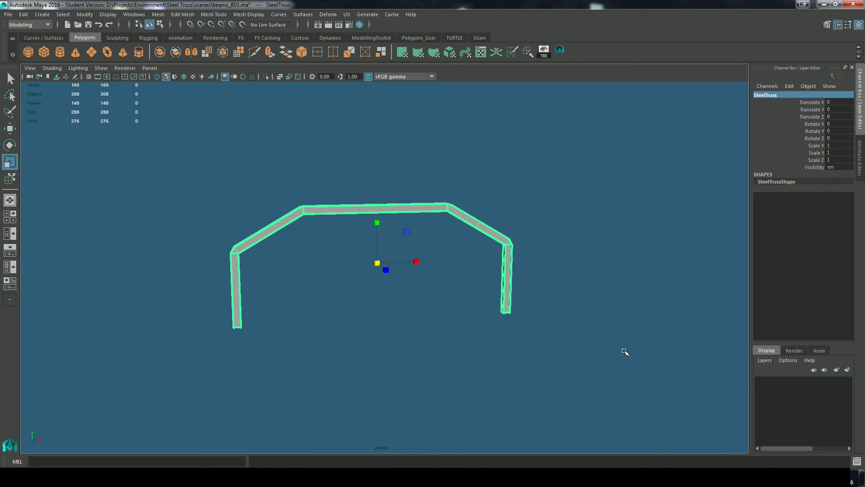